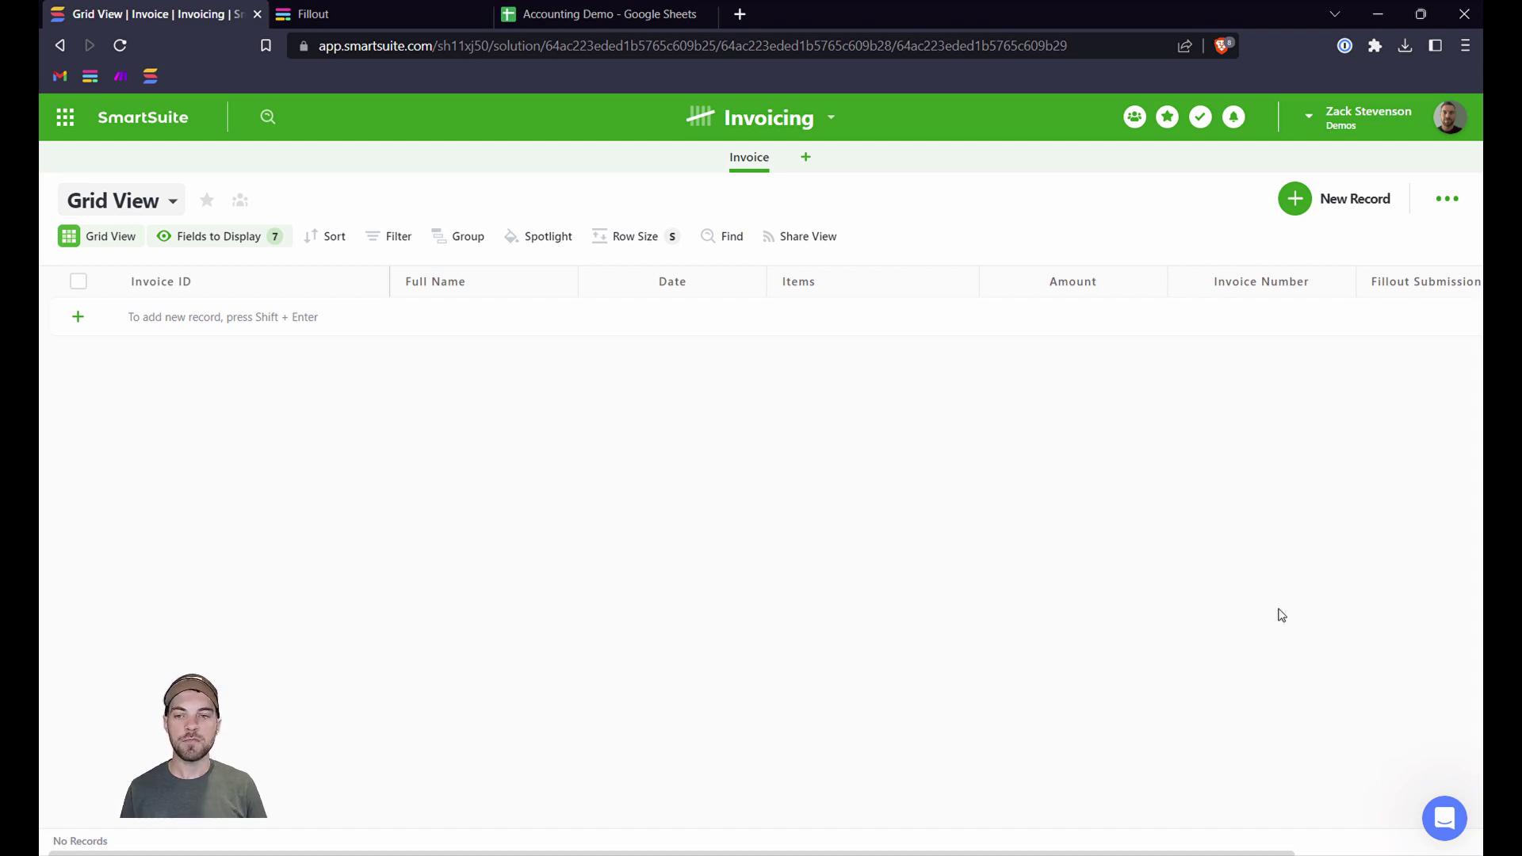
Create a new Fillout form through Connect > another integration, using the Plain theme.
{"action": "left_click", "coordinate": [315, 17]}
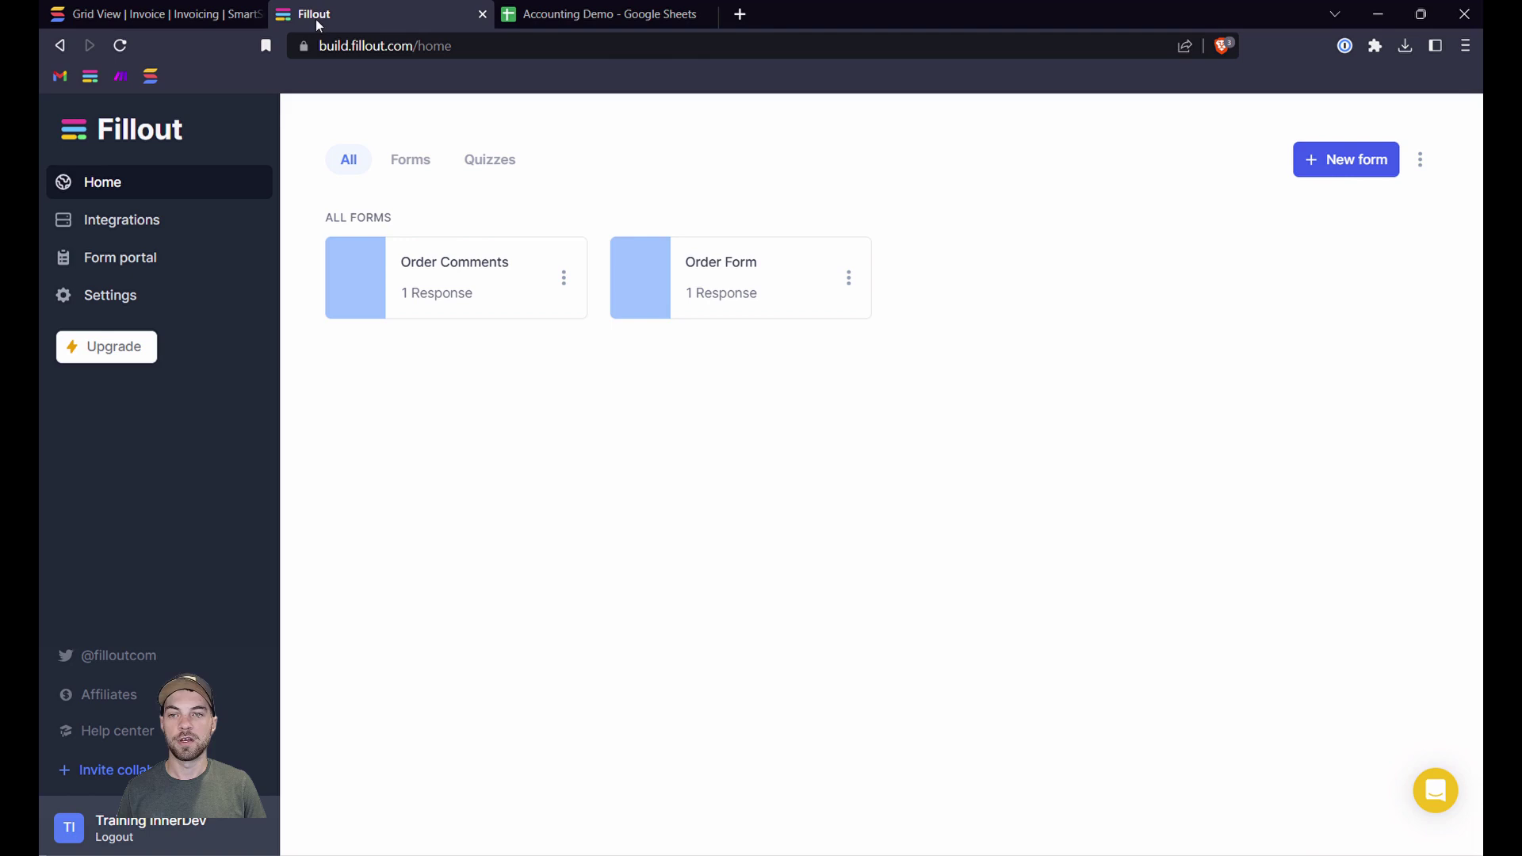
{"action": "left_click", "coordinate": [1338, 178]}
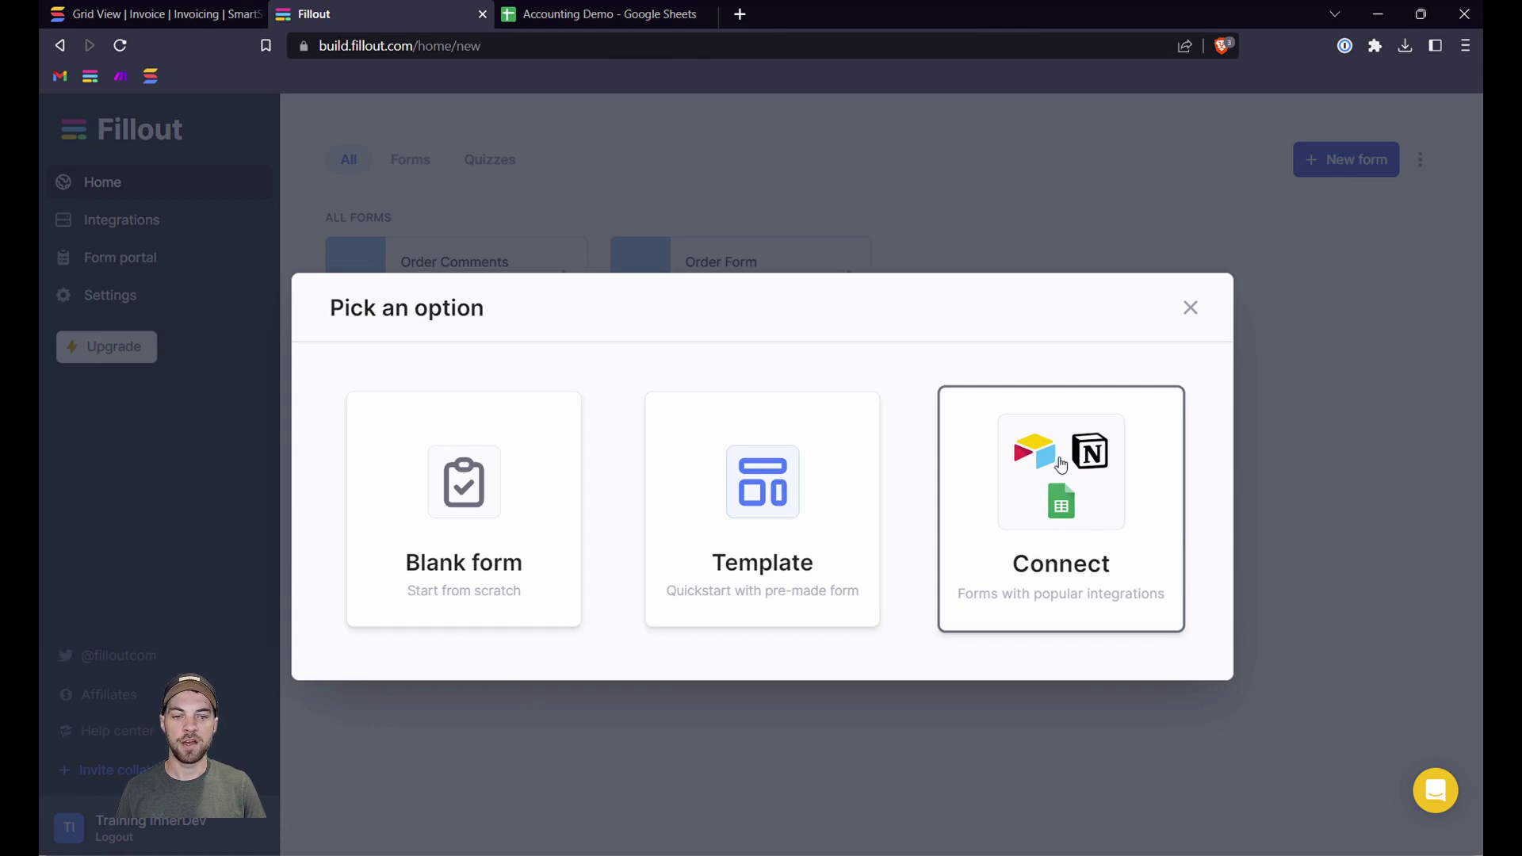
{"action": "left_click", "coordinate": [1055, 492]}
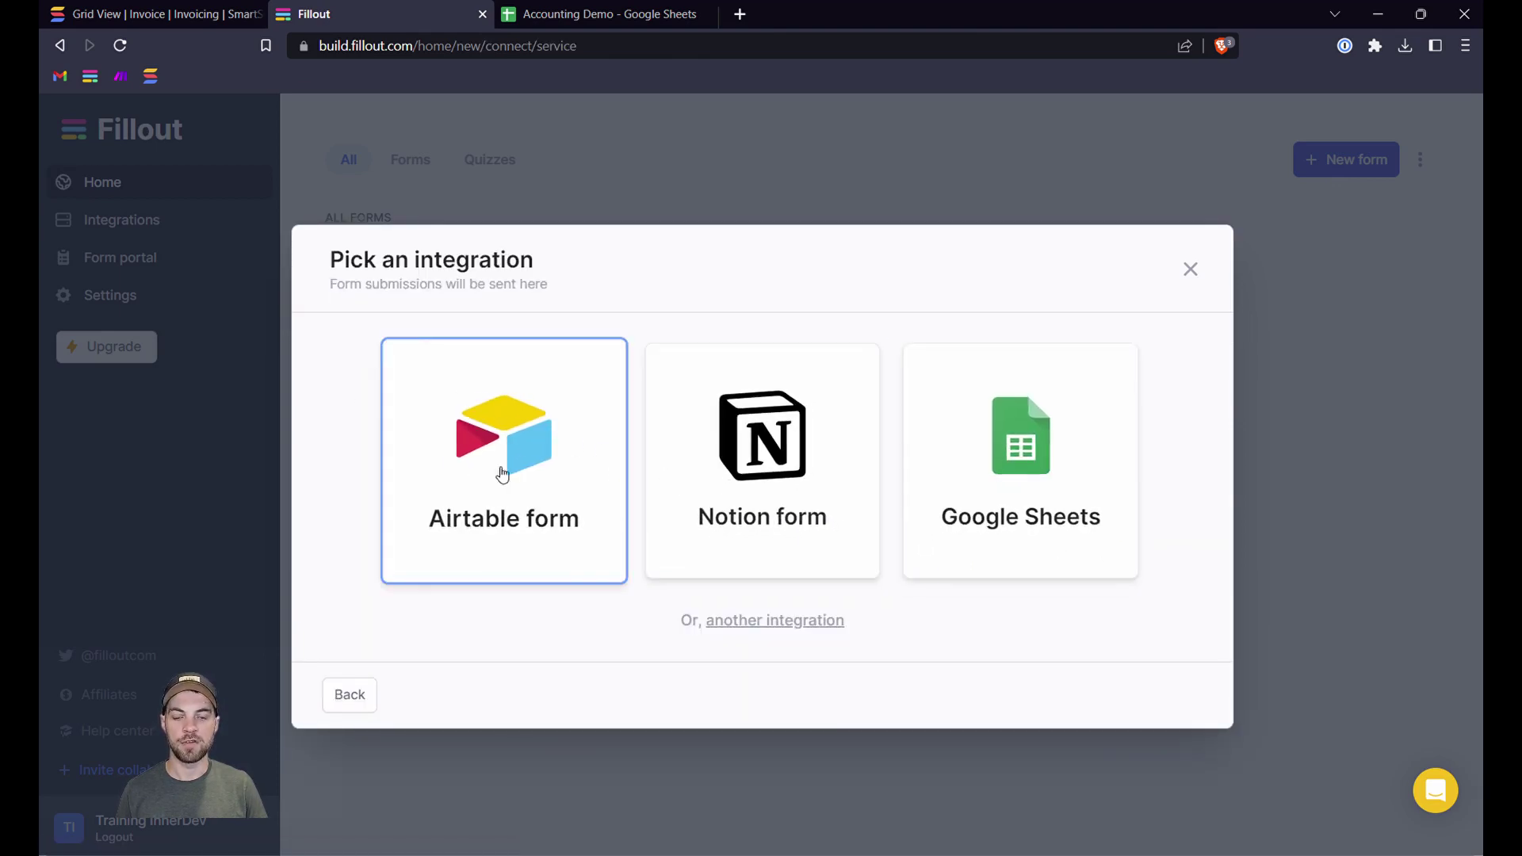
{"action": "left_click", "coordinate": [759, 626]}
{"action": "left_click", "coordinate": [435, 476]}
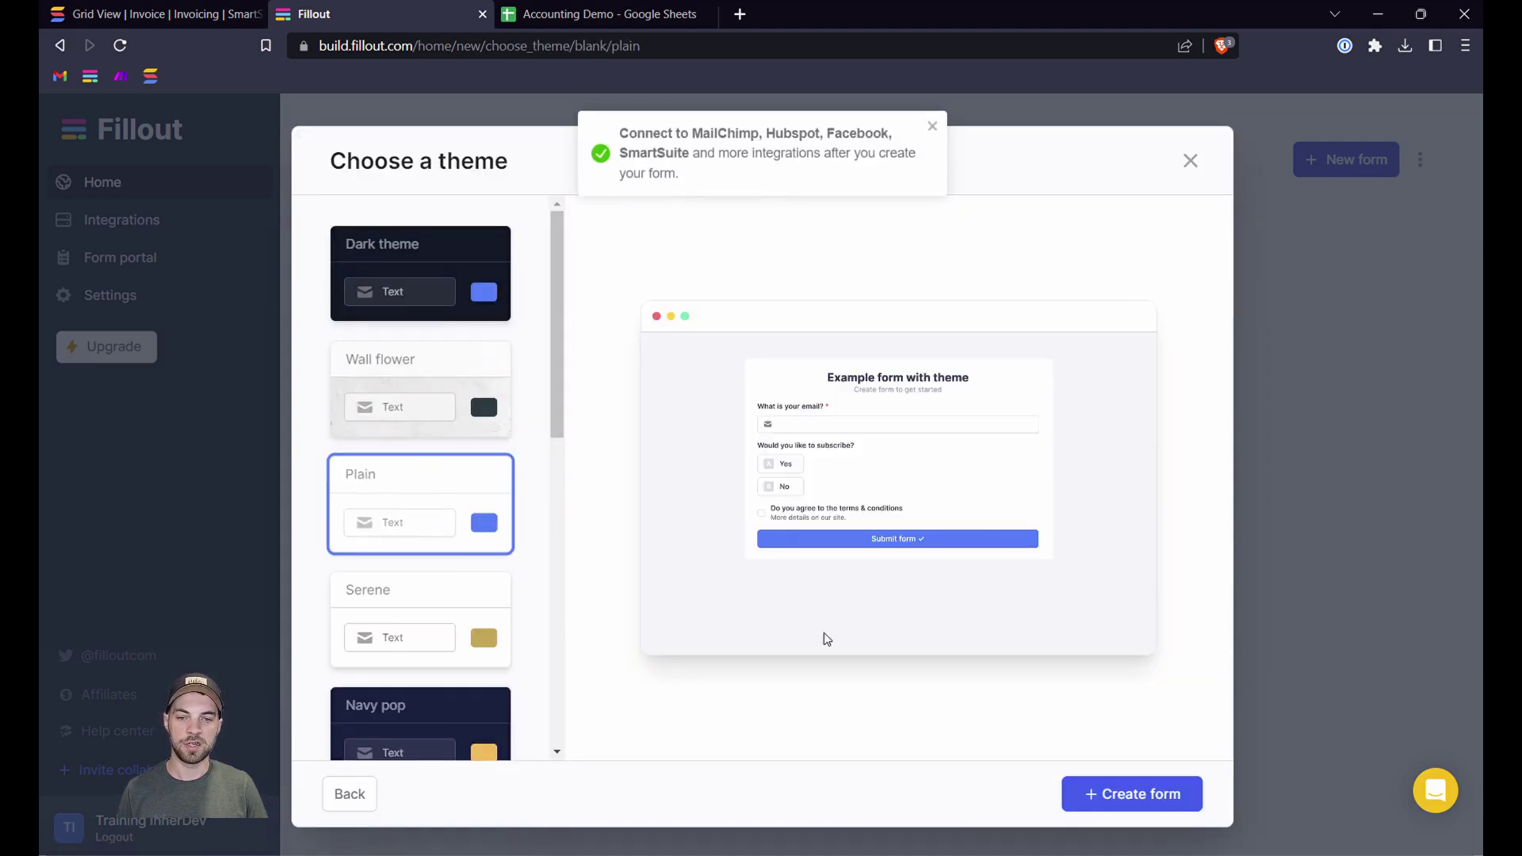
{"action": "left_click", "coordinate": [1159, 805]}
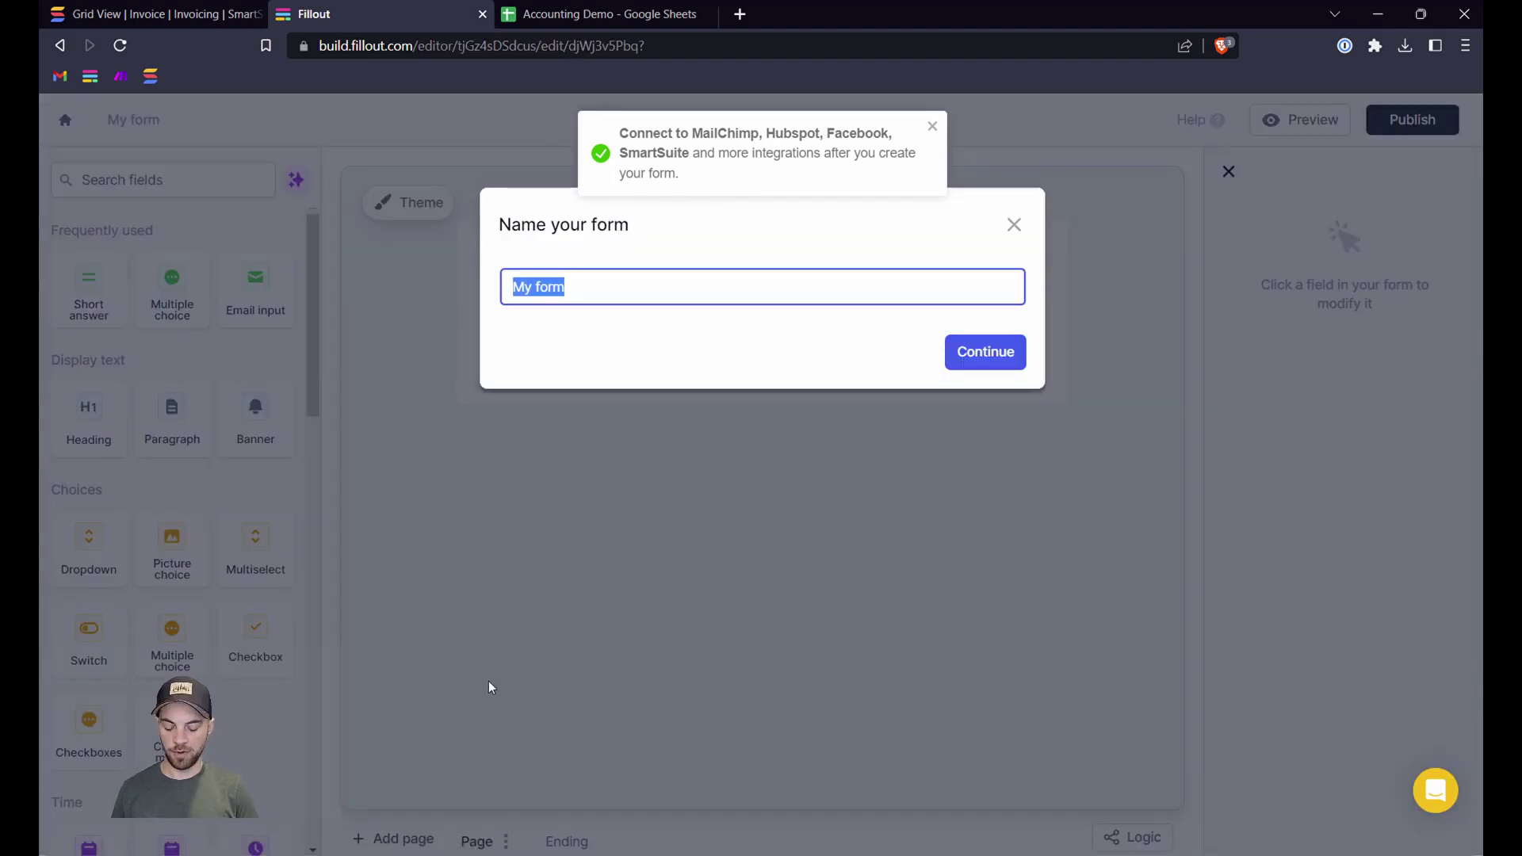
Replace the default 'My form' name with 'New Invoice' and confirm it.
{"action": "key", "text": "BackSpace"}
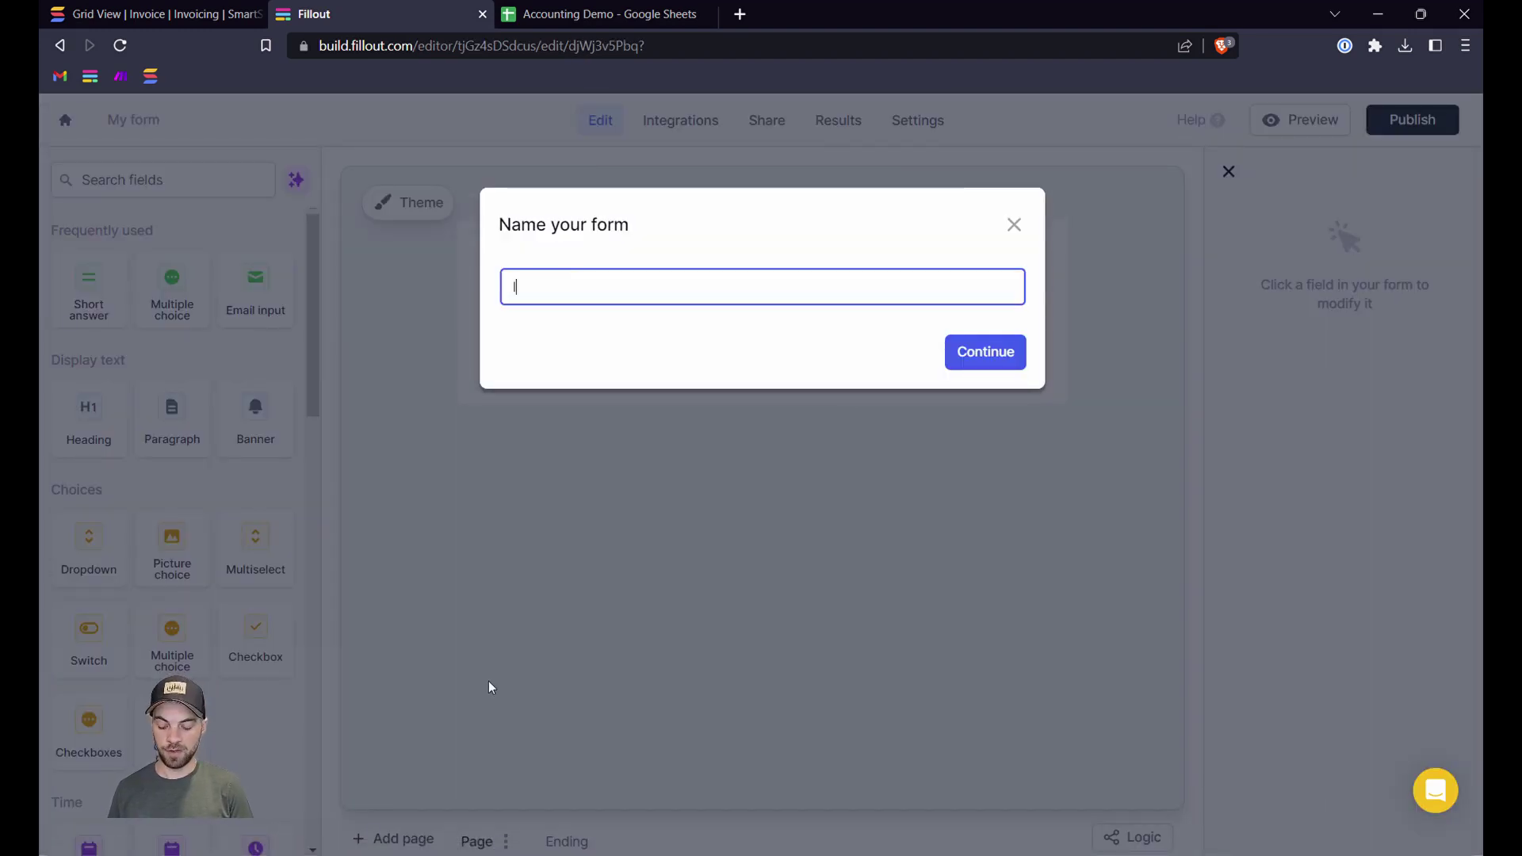
{"action": "type", "text": "New In"}
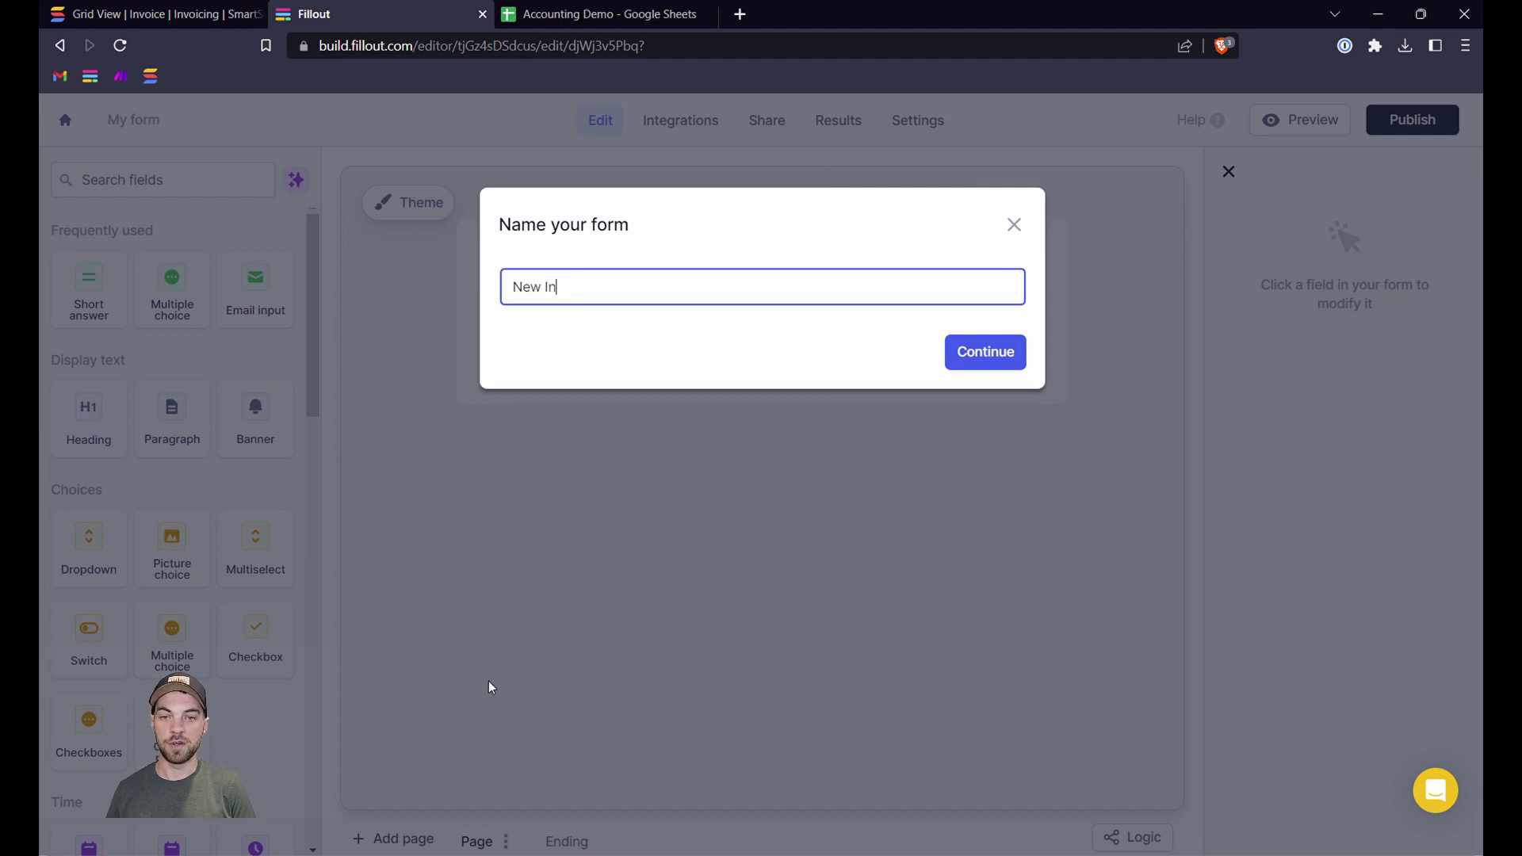
{"action": "type", "text": "vb"}
{"action": "type", "text": "oice"}
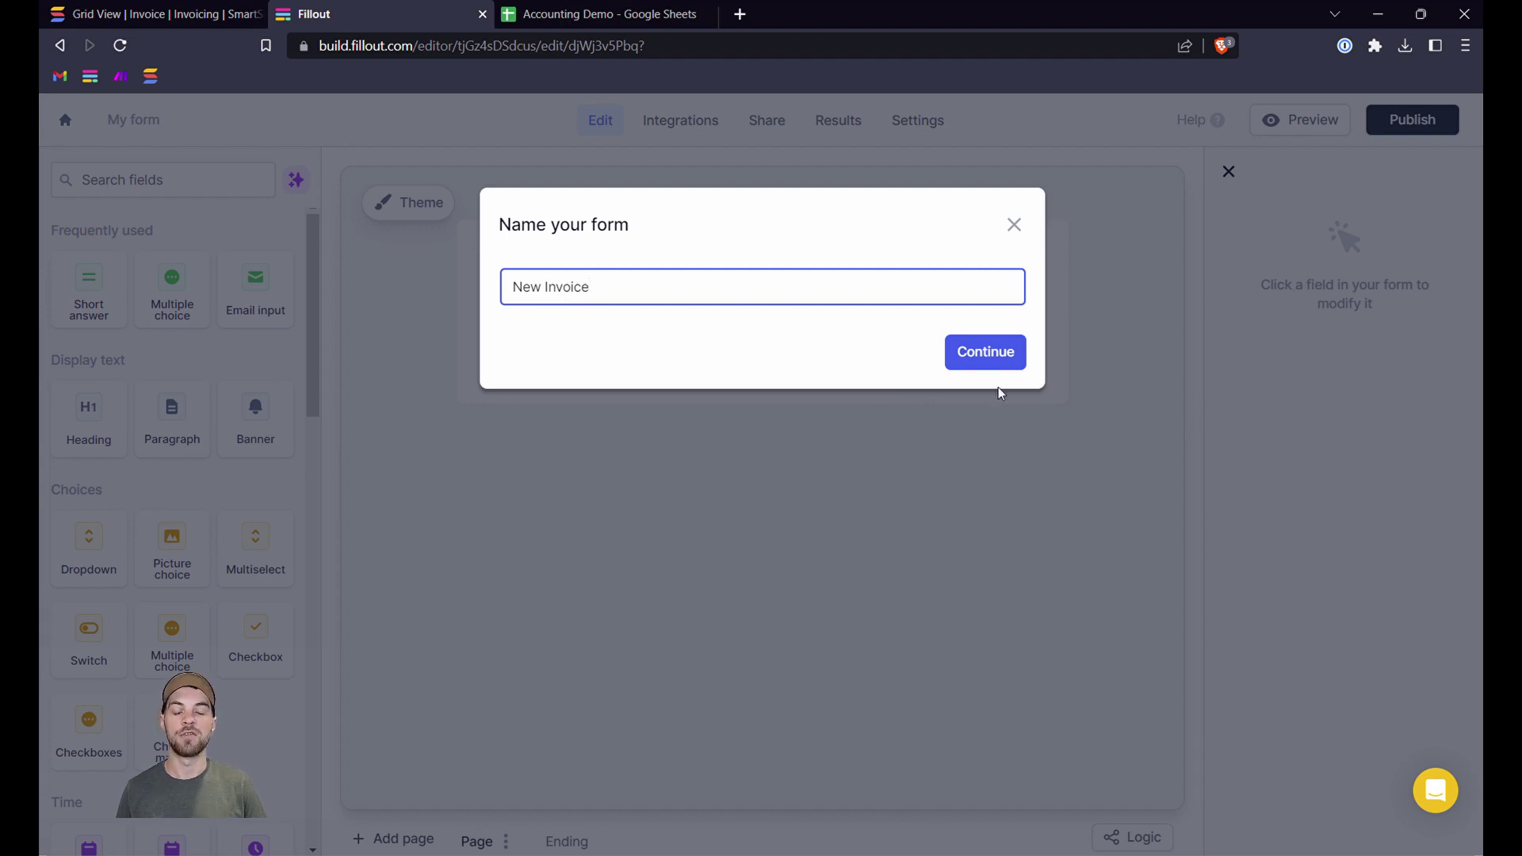
{"action": "left_click", "coordinate": [988, 355]}
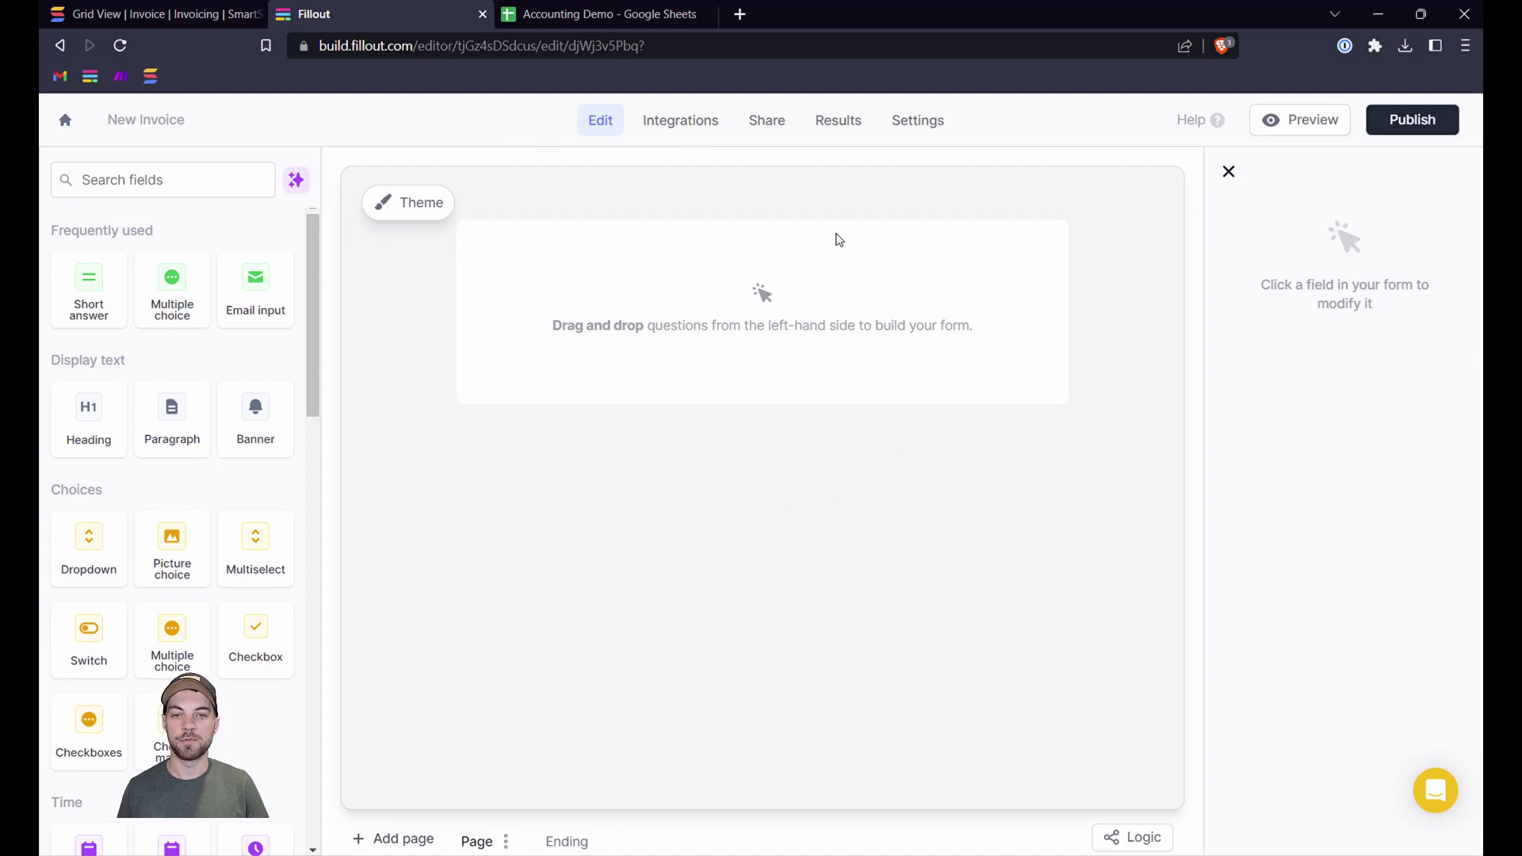
Start a new API-key SmartSuite connection from the form's Integrations page, then go to SmartSuite.
{"action": "left_click", "coordinate": [701, 136]}
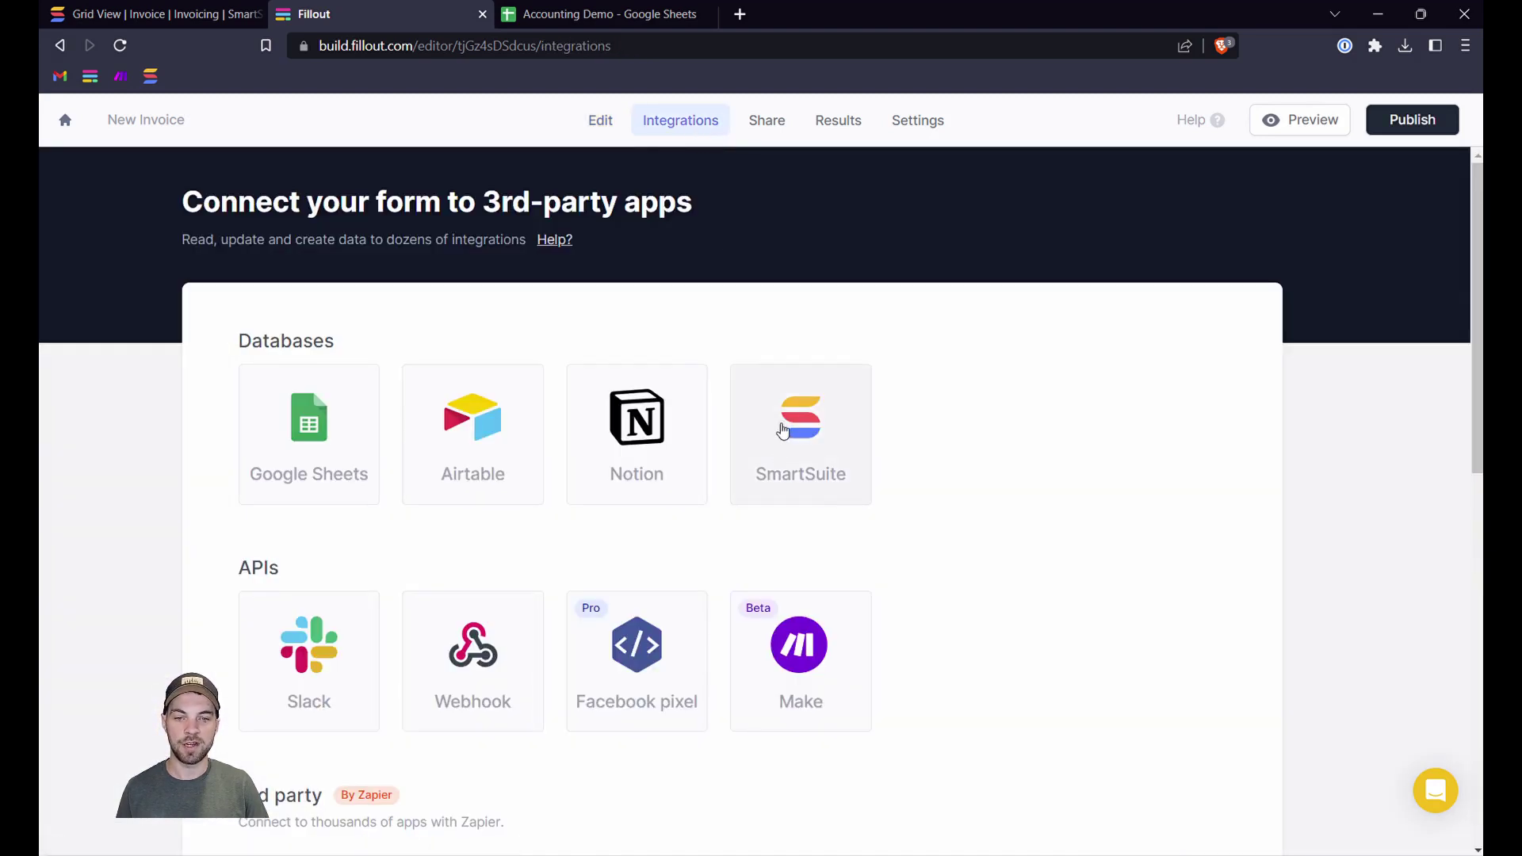
{"action": "left_click", "coordinate": [783, 430]}
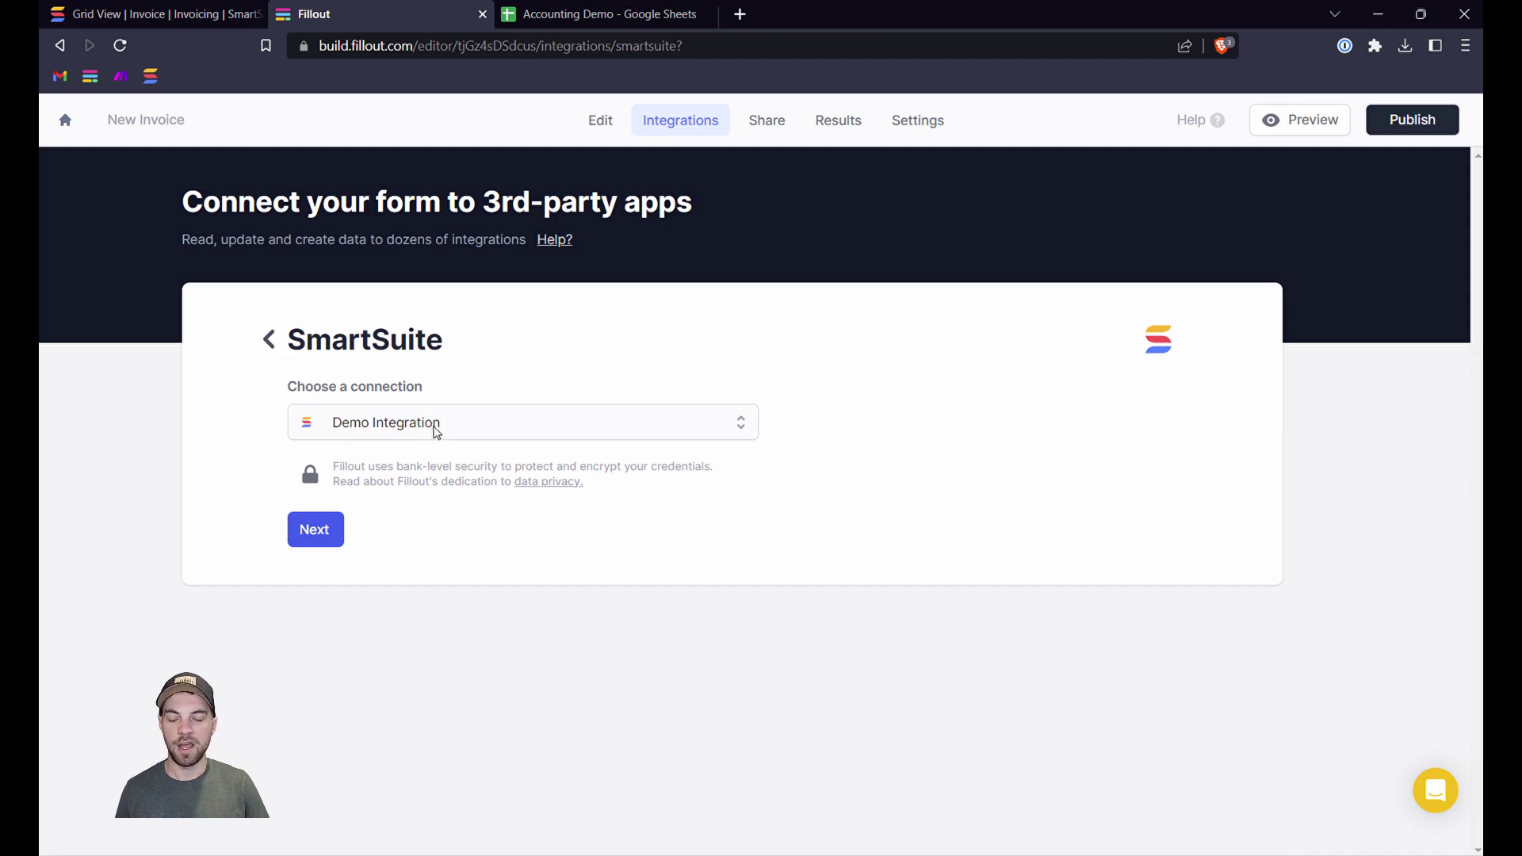
{"action": "left_click", "coordinate": [444, 431]}
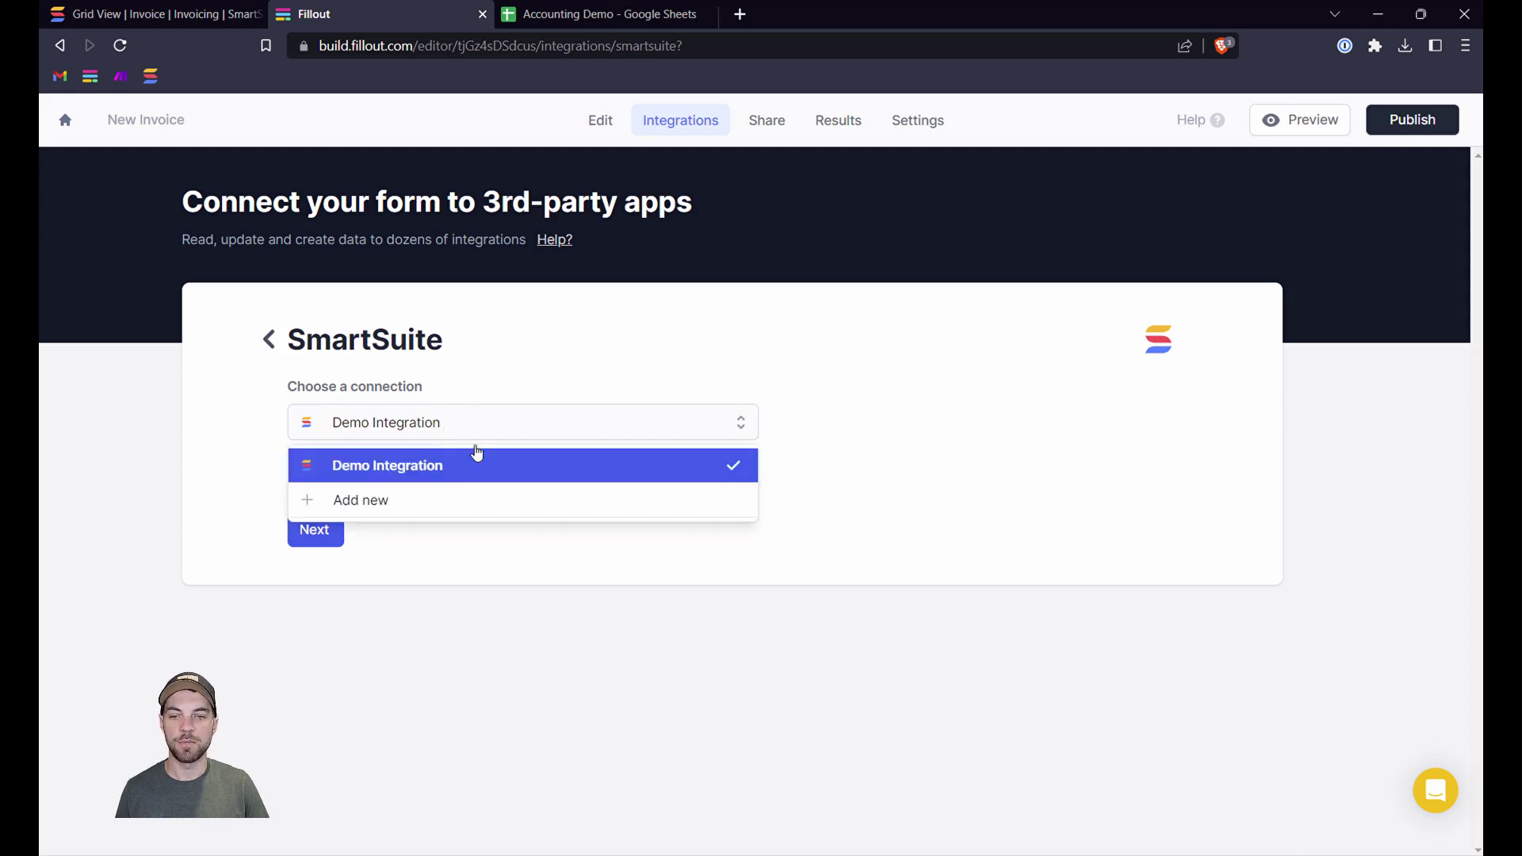
{"action": "left_click", "coordinate": [361, 506]}
{"action": "scroll", "coordinate": [435, 448], "scroll_direction": "down", "scroll_amount": 2}
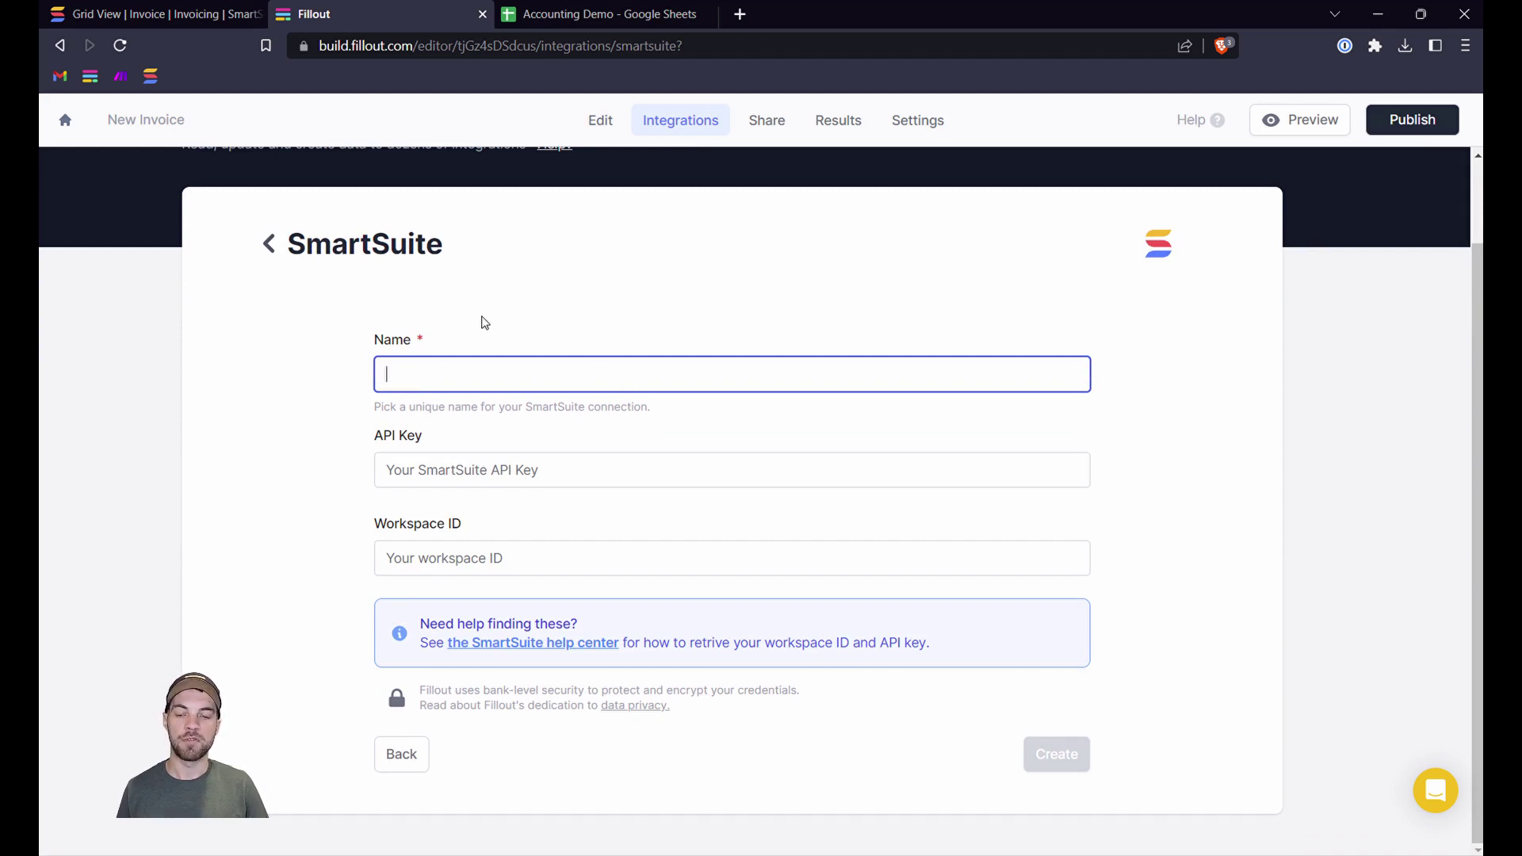
{"action": "left_click", "coordinate": [469, 469]}
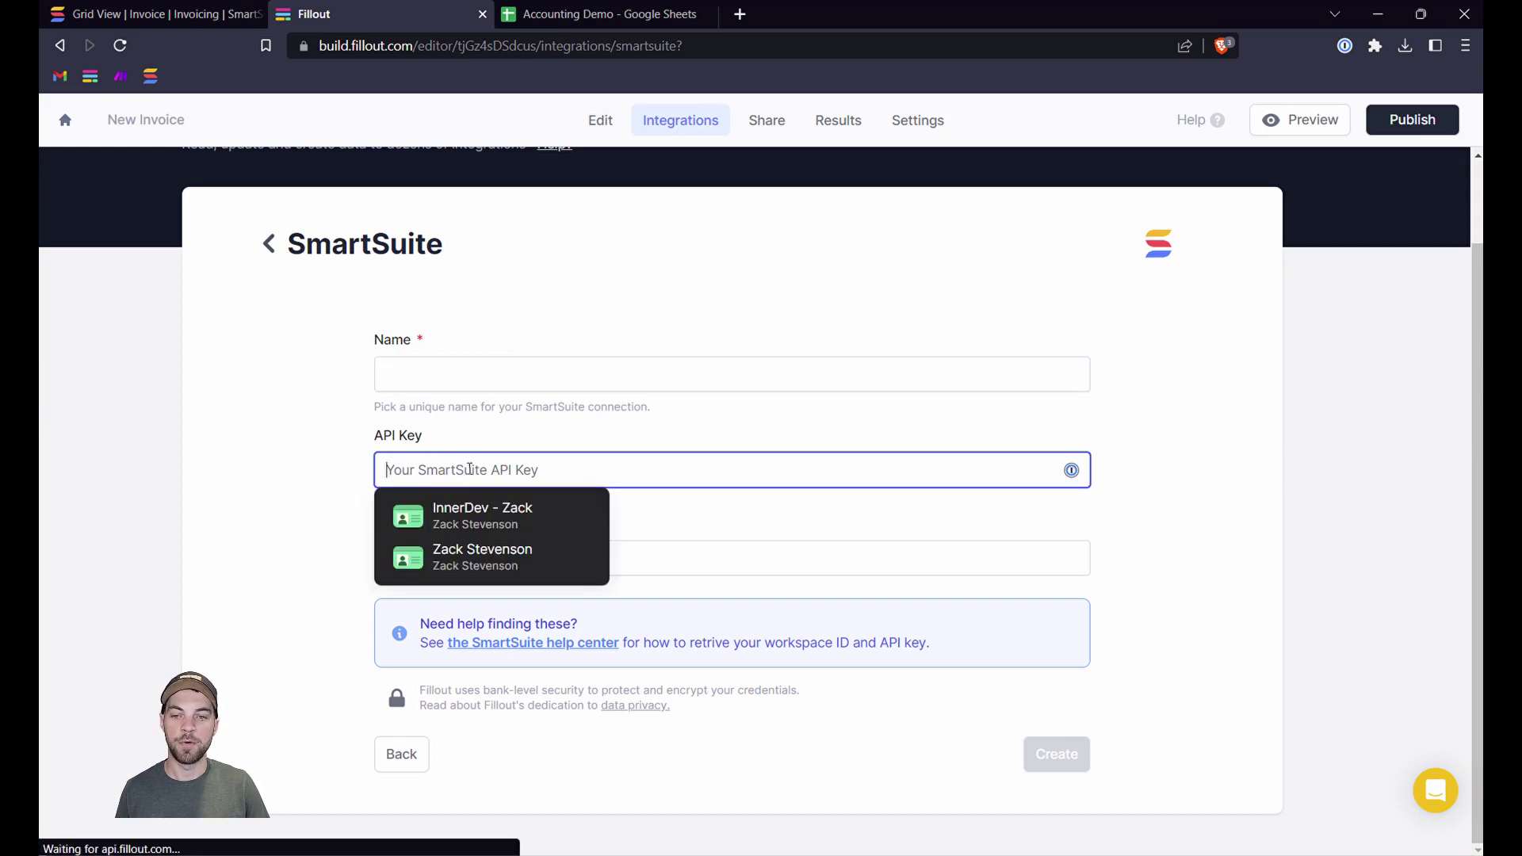
{"action": "left_click", "coordinate": [325, 450]}
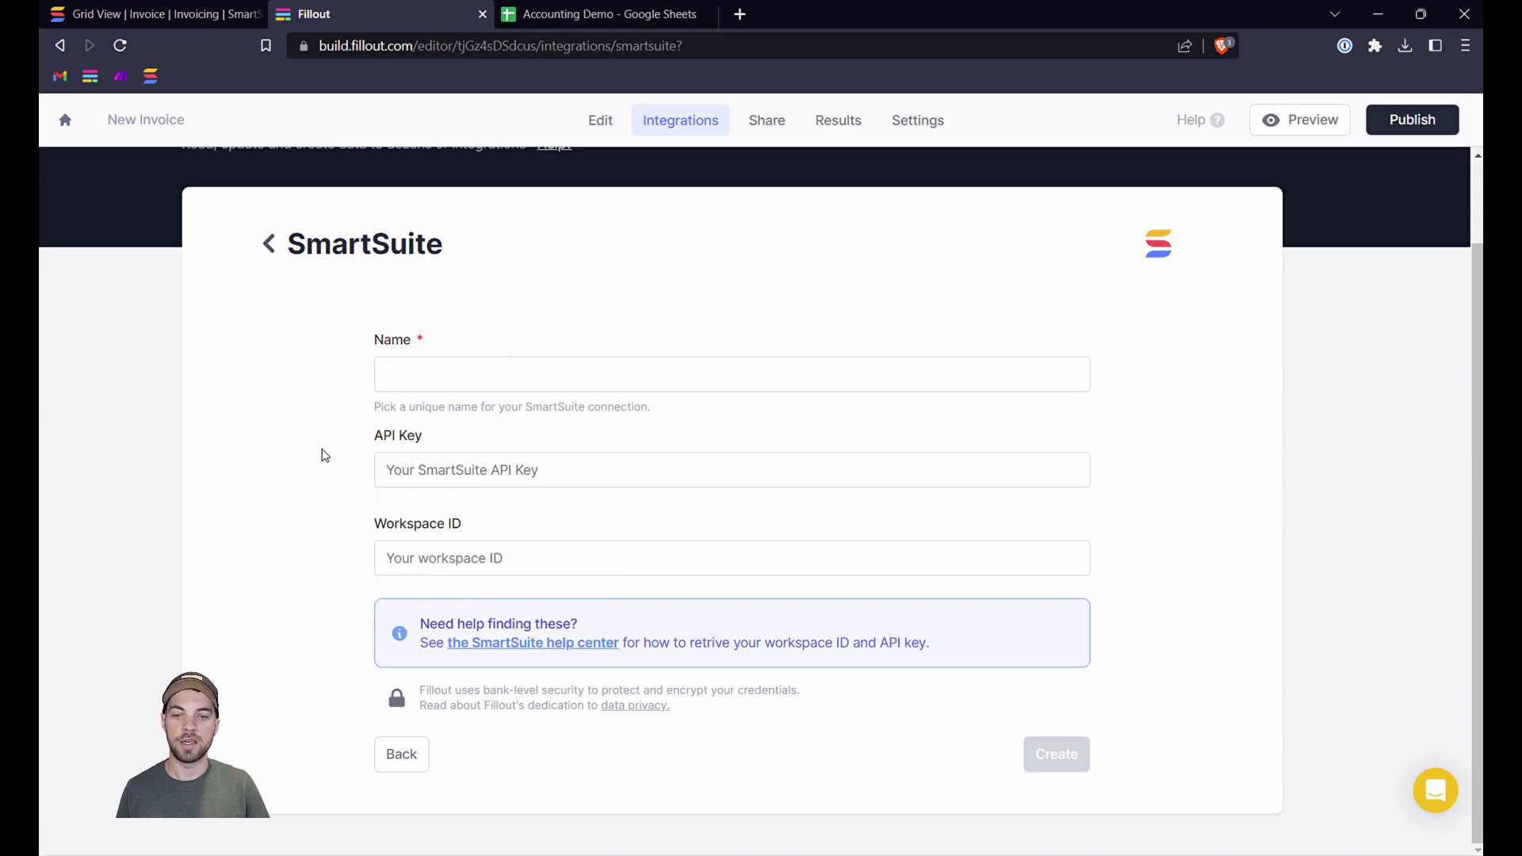
{"action": "left_click", "coordinate": [179, 11]}
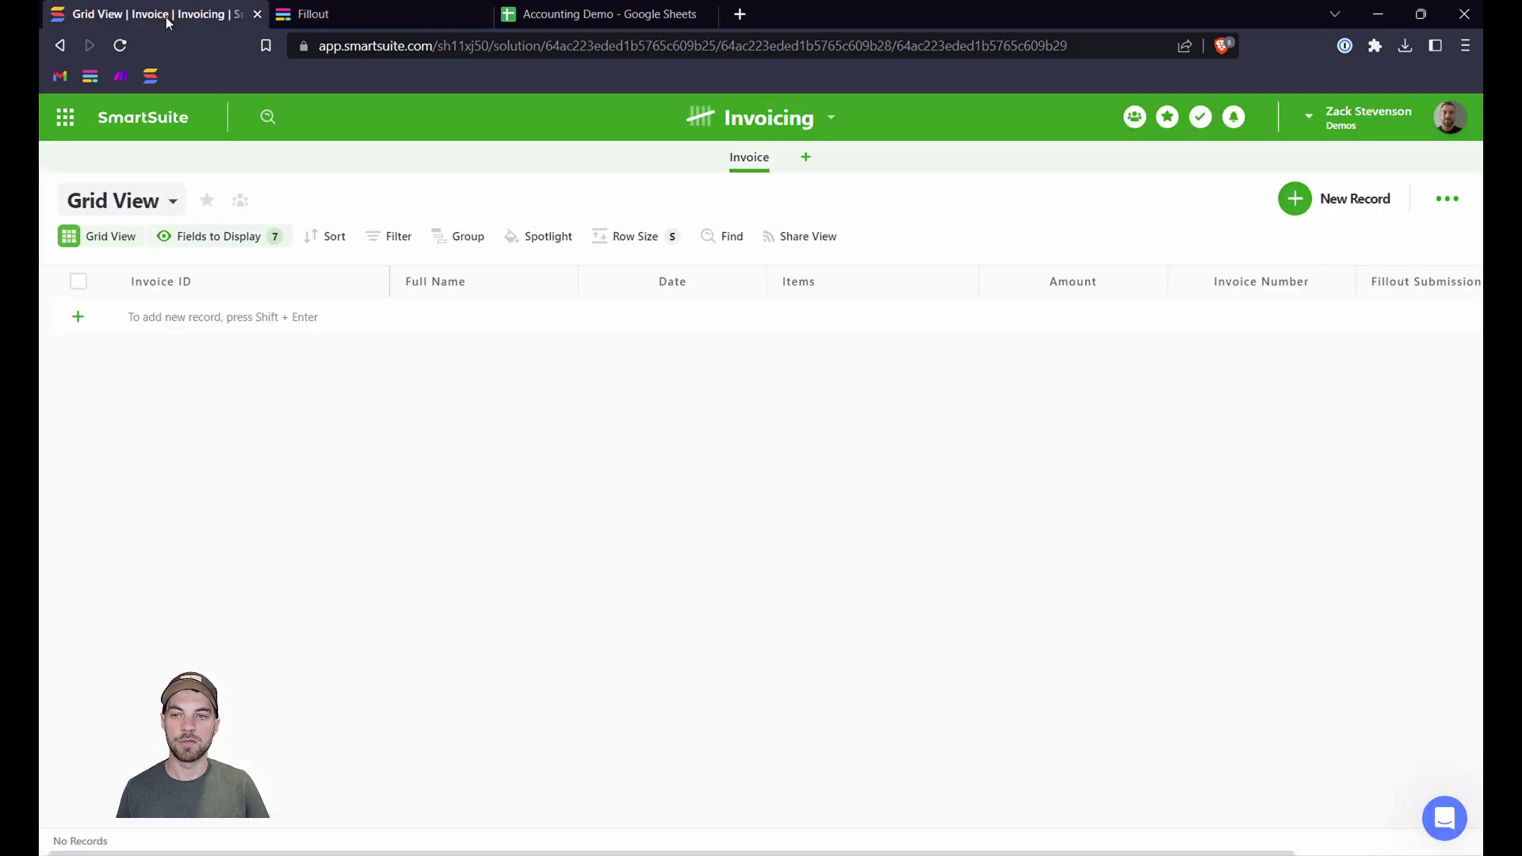
Find the SmartSuite API key in the profile menu and the workspace ID in the URL.
{"action": "left_click", "coordinate": [1360, 127]}
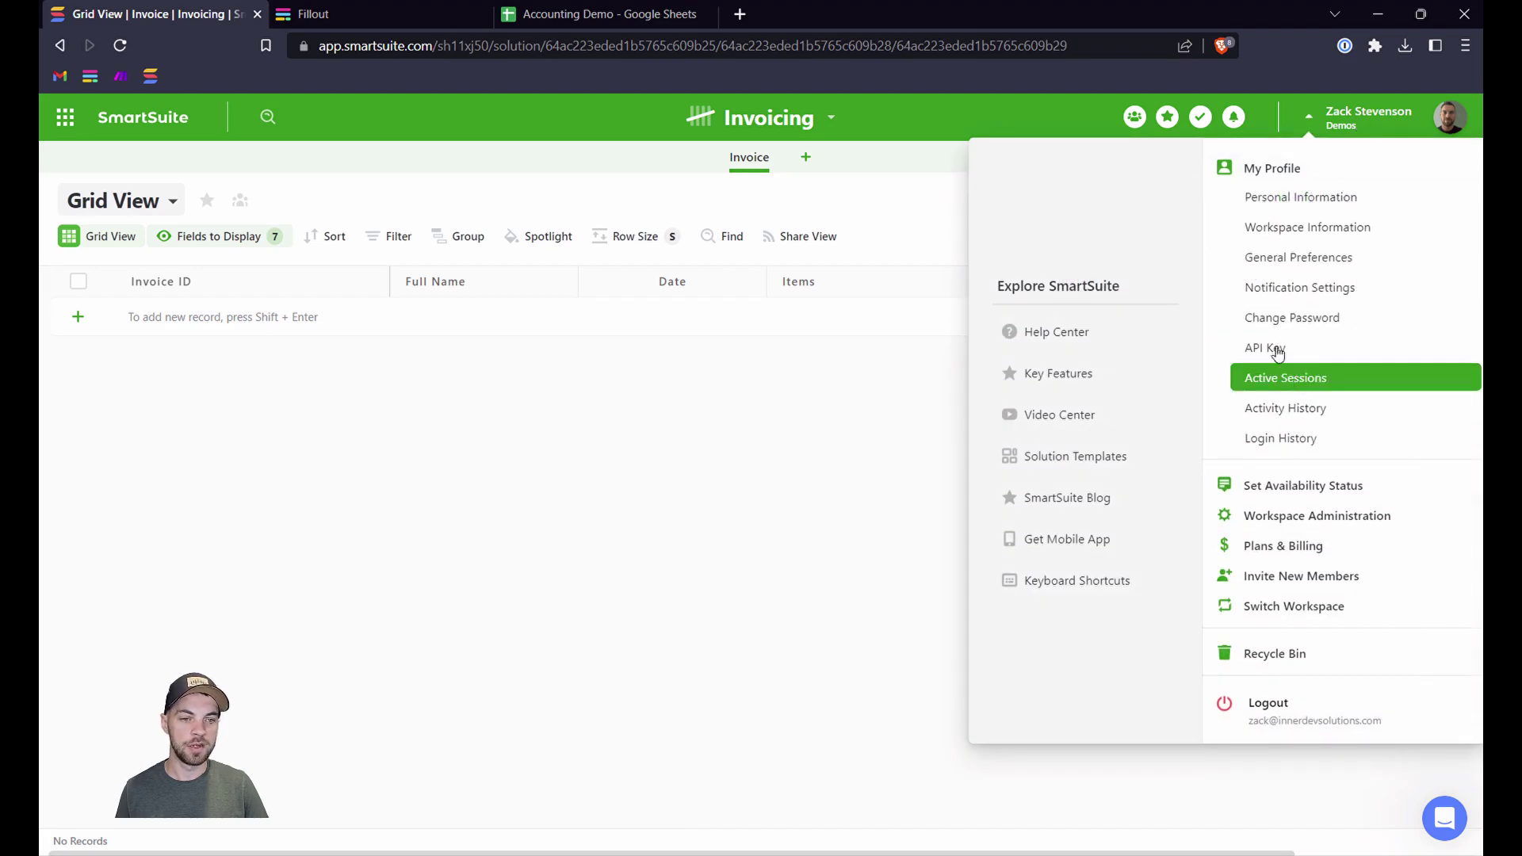
{"action": "left_click", "coordinate": [1277, 346]}
{"action": "scroll", "coordinate": [825, 441], "scroll_direction": "down", "scroll_amount": 3}
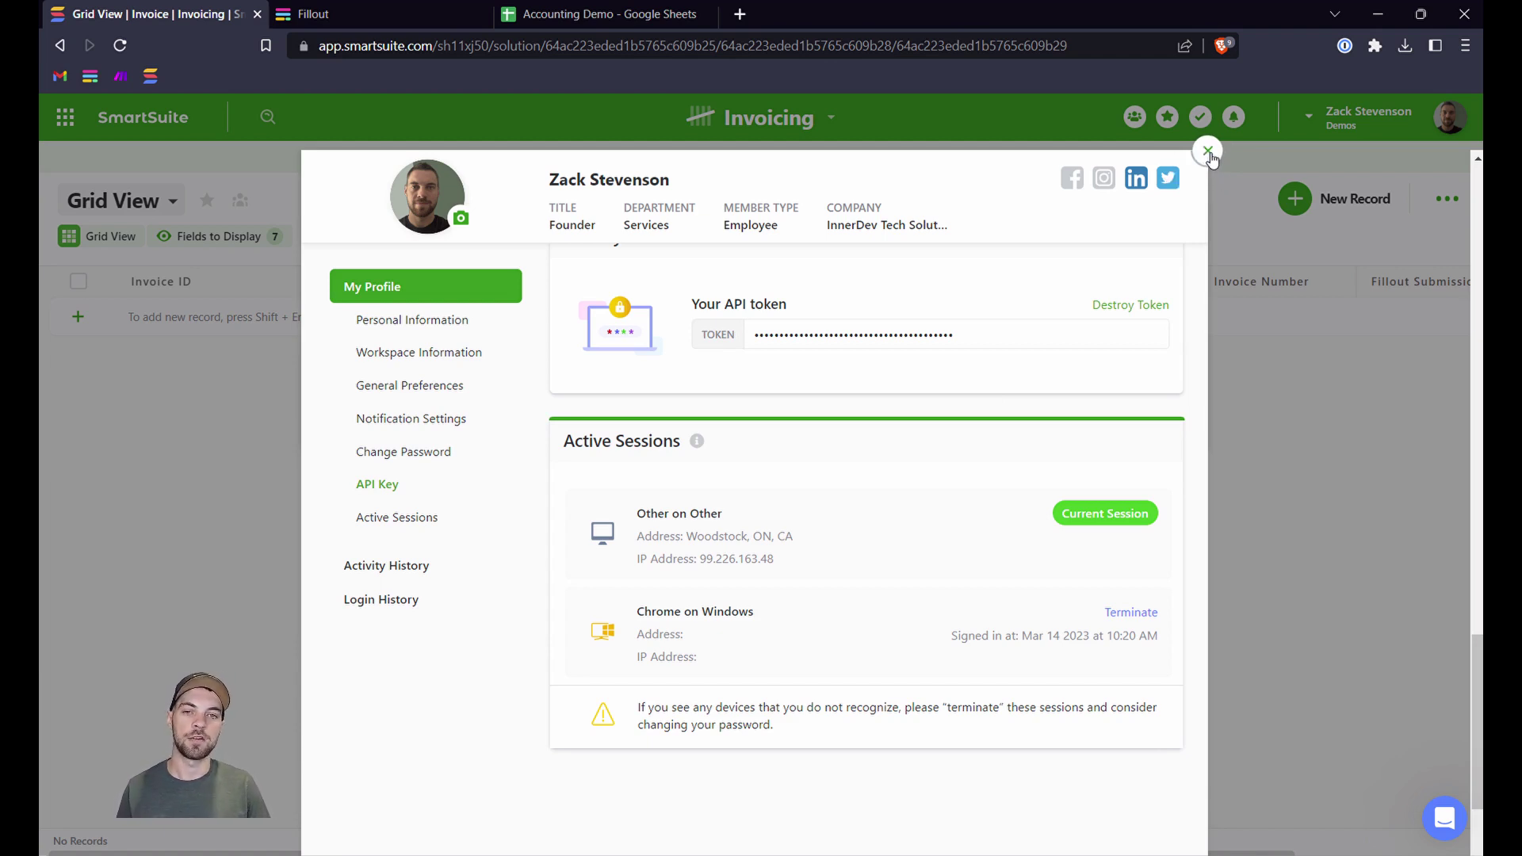
{"action": "left_click", "coordinate": [1207, 151]}
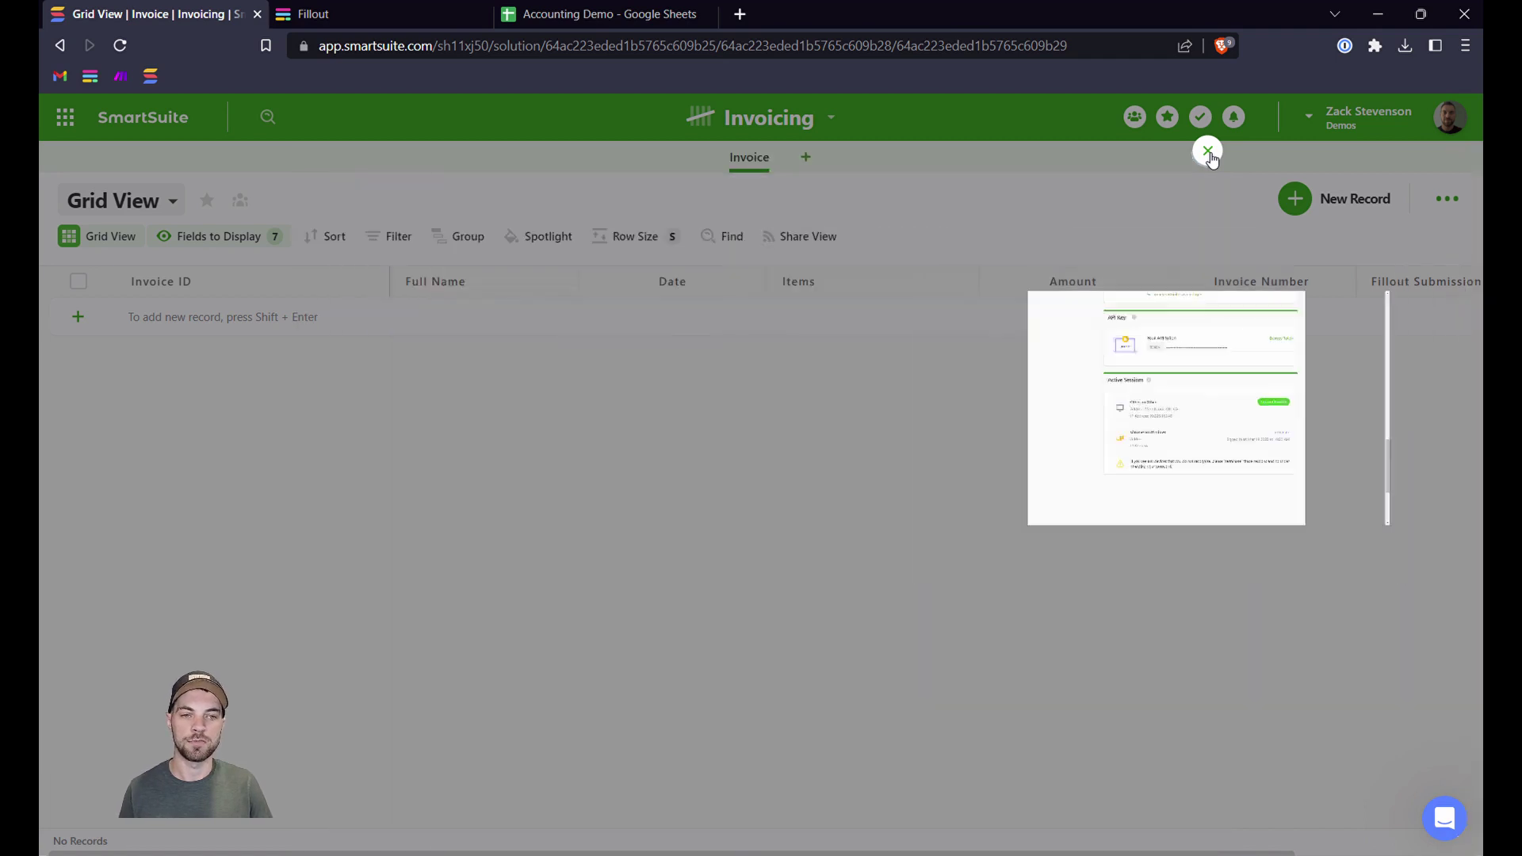
{"action": "double_click", "coordinate": [473, 47]}
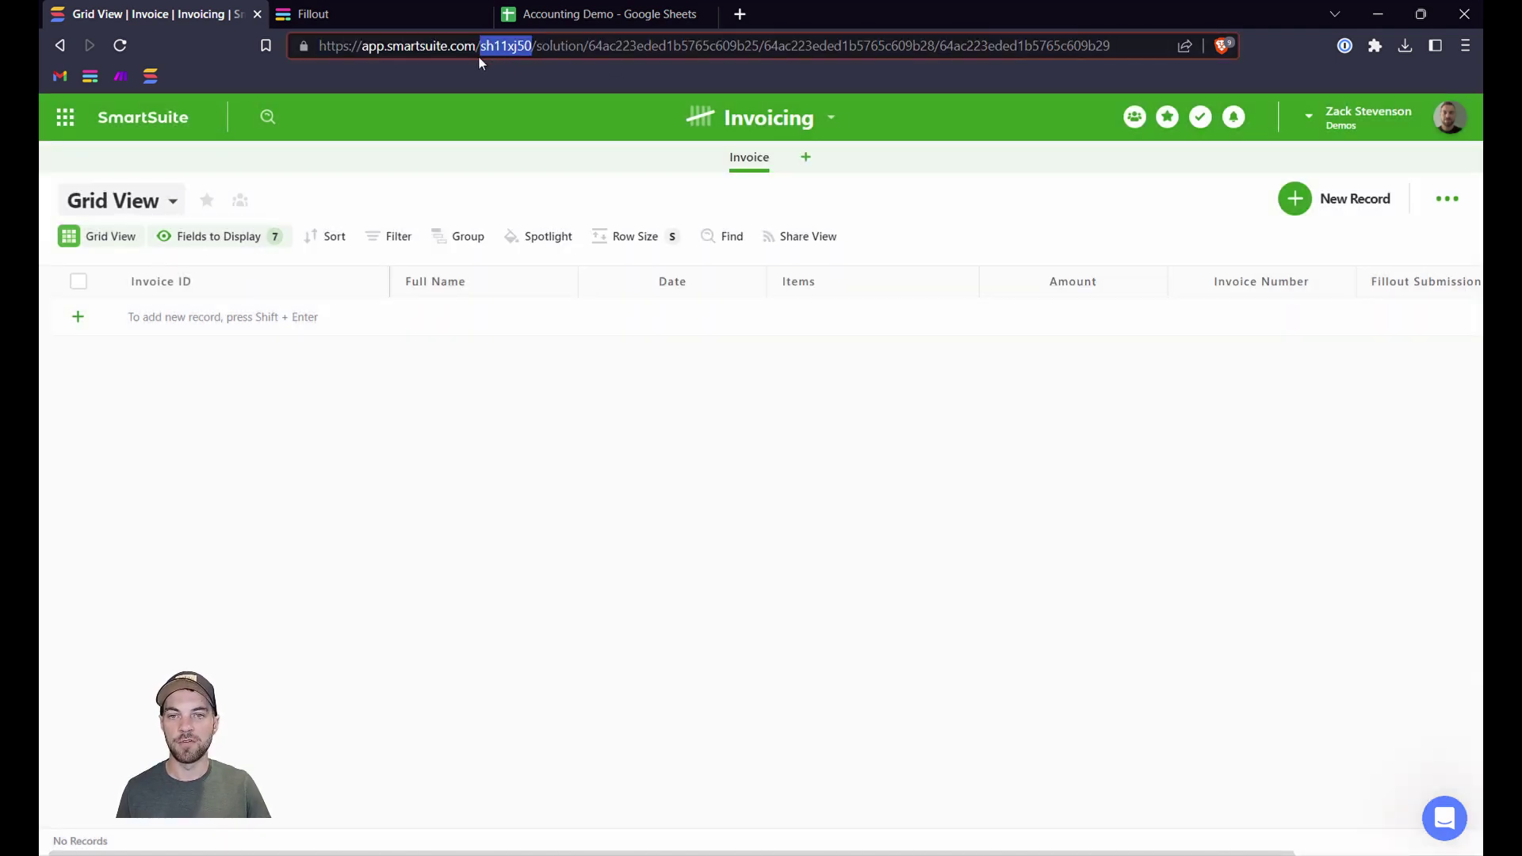
{"action": "left_click", "coordinate": [361, 16]}
{"action": "left_click", "coordinate": [419, 469]}
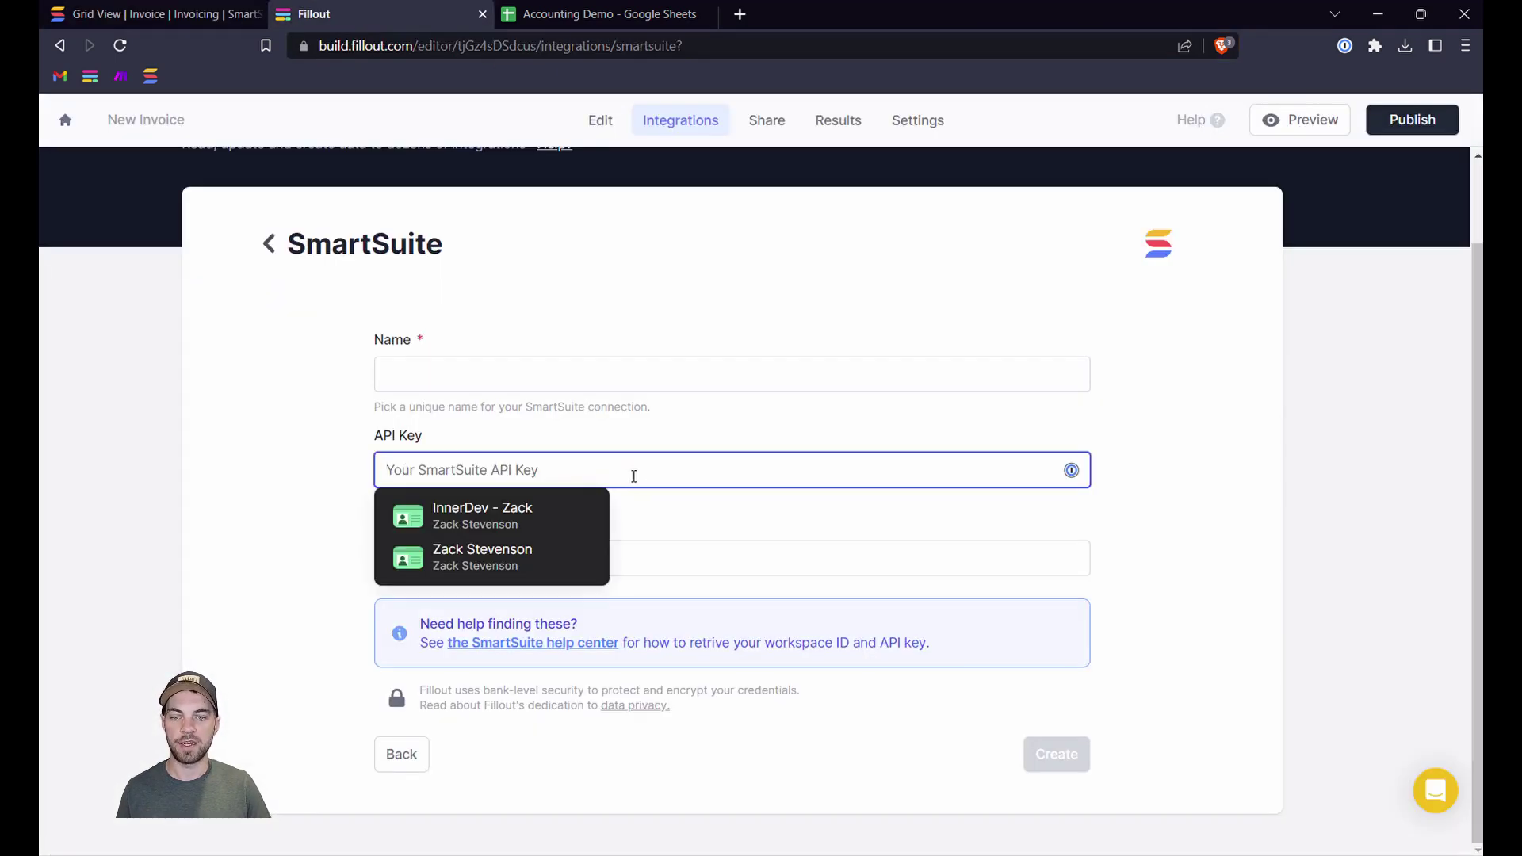
Drop the new connection and reuse the existing Demo Integration SmartSuite connection.
{"action": "left_click", "coordinate": [362, 524]}
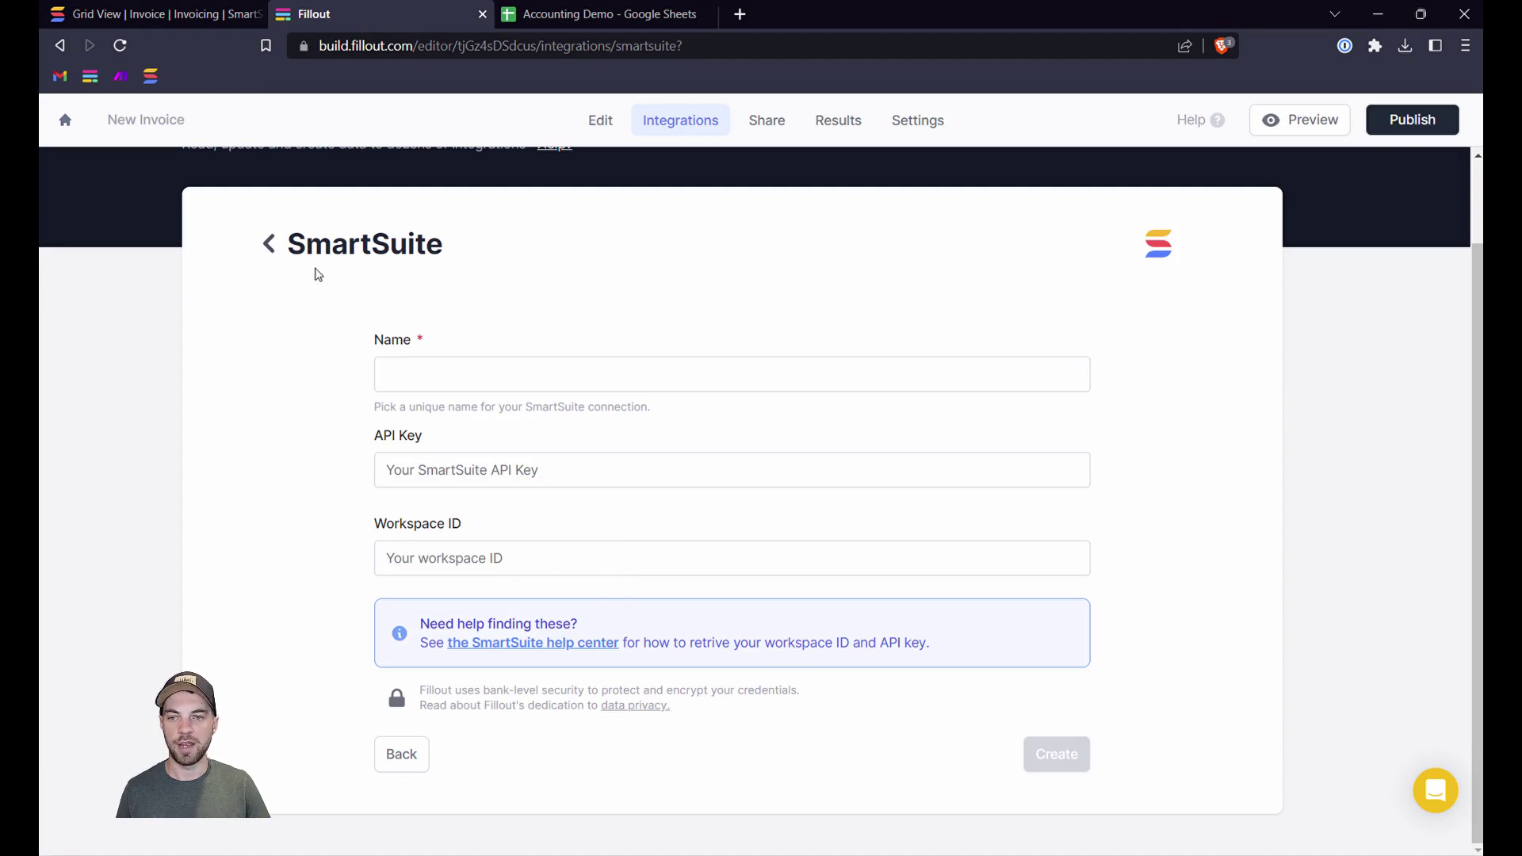
{"action": "left_click", "coordinate": [267, 243]}
{"action": "left_click", "coordinate": [780, 362]}
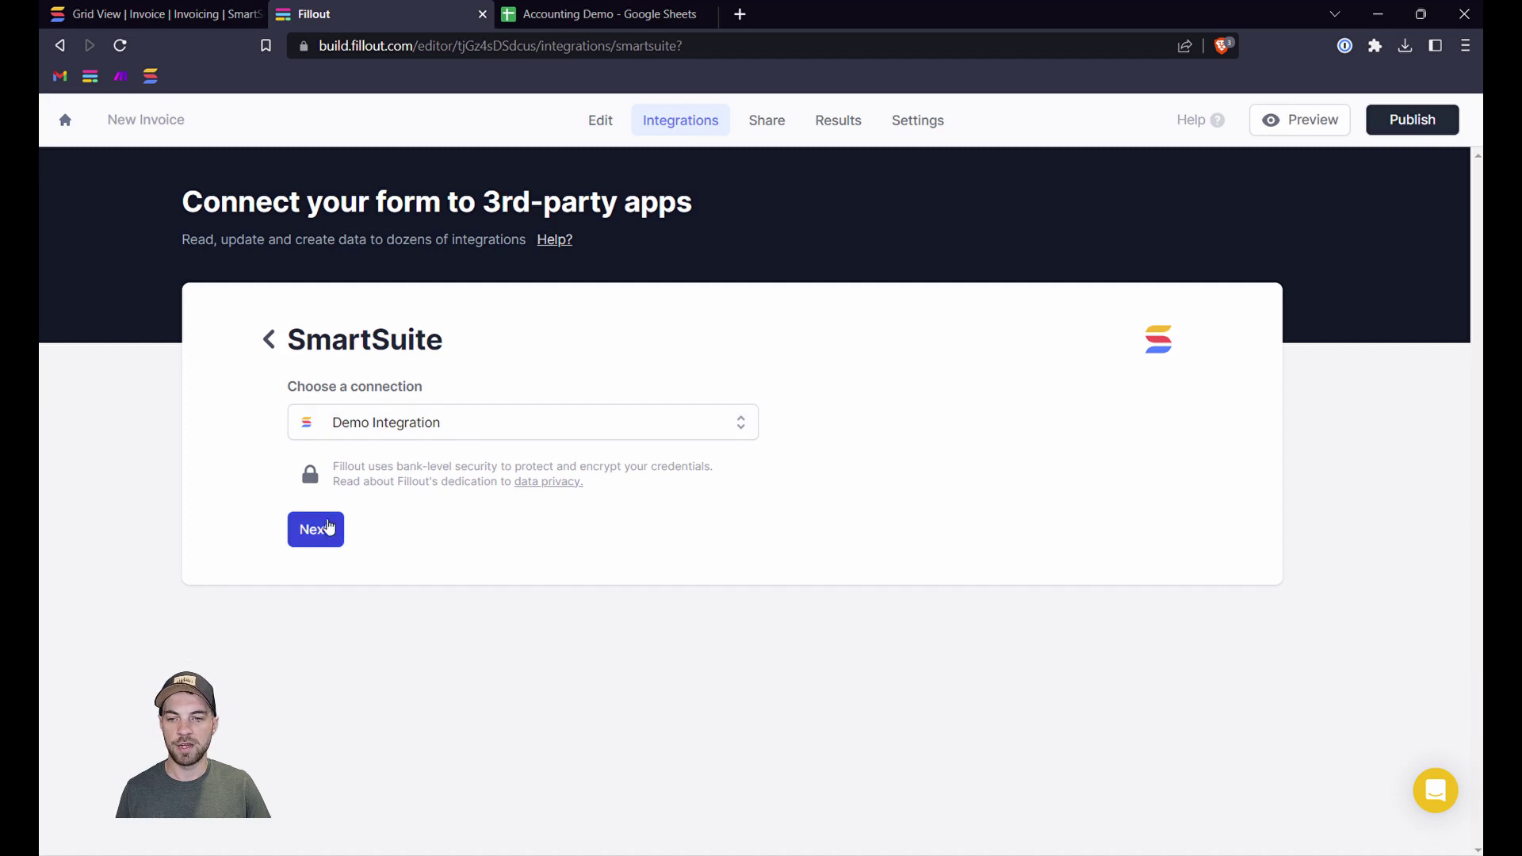
{"action": "left_click", "coordinate": [328, 529]}
Select the Invoicing solution in the SmartSuite integration.
{"action": "left_click", "coordinate": [628, 458]}
{"action": "scroll", "coordinate": [468, 568], "scroll_direction": "down", "scroll_amount": 2}
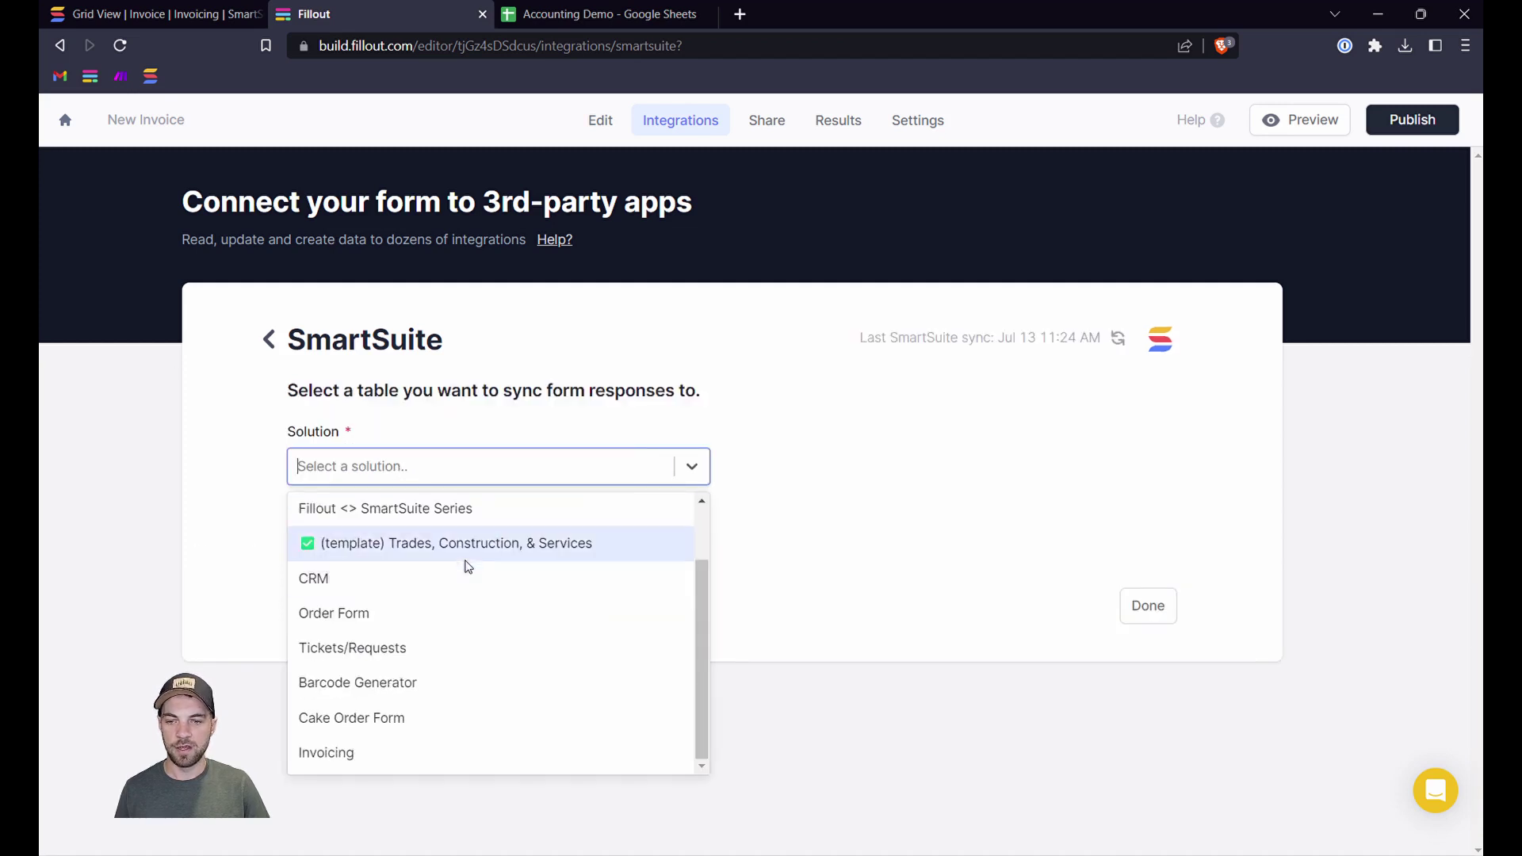
{"action": "scroll", "coordinate": [466, 564], "scroll_direction": "up", "scroll_amount": 2}
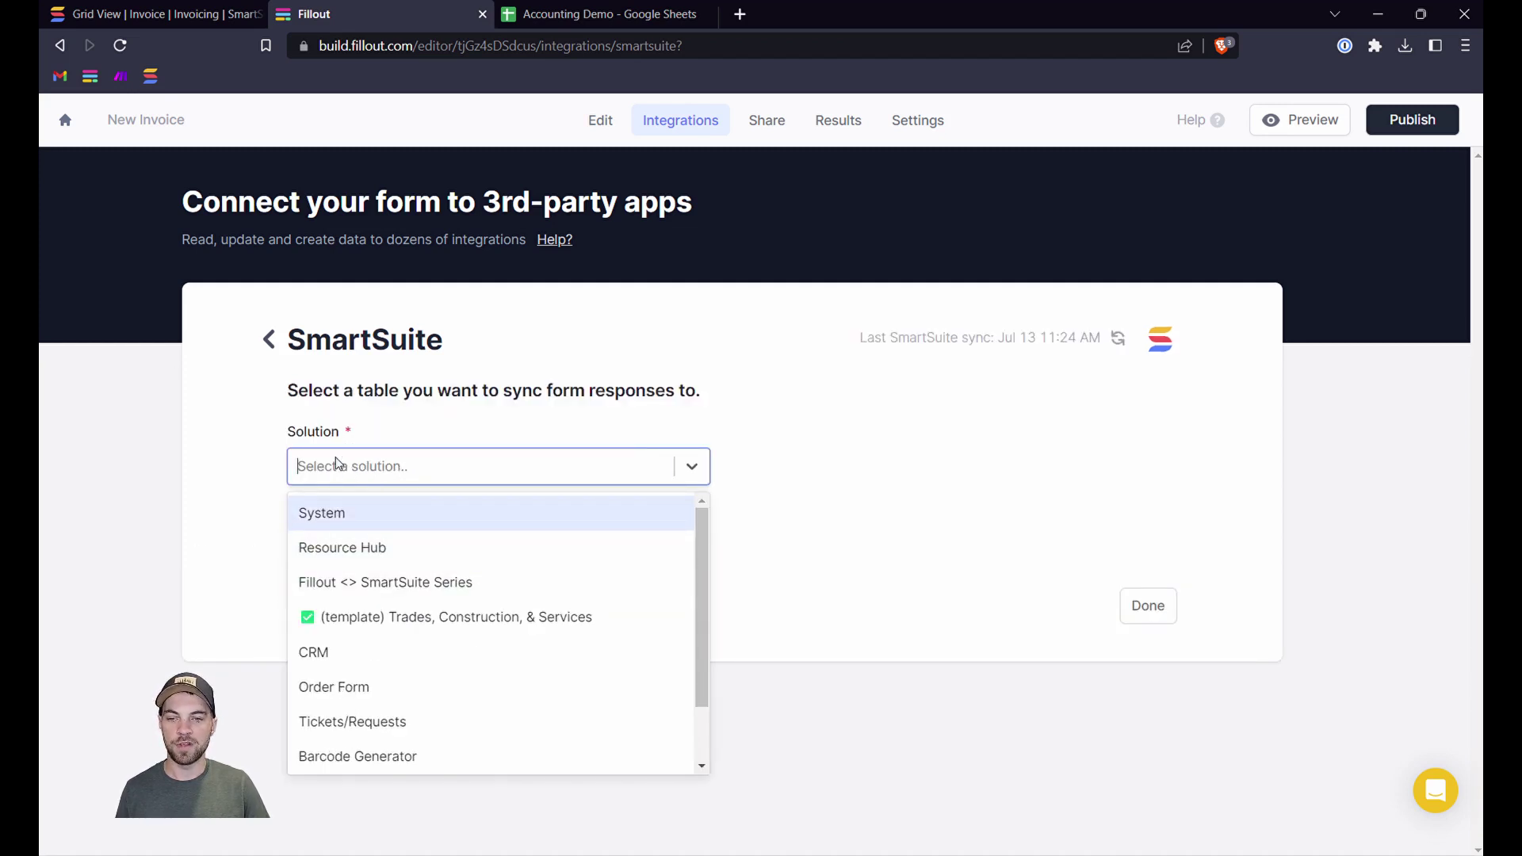
{"action": "type", "text": "invo"}
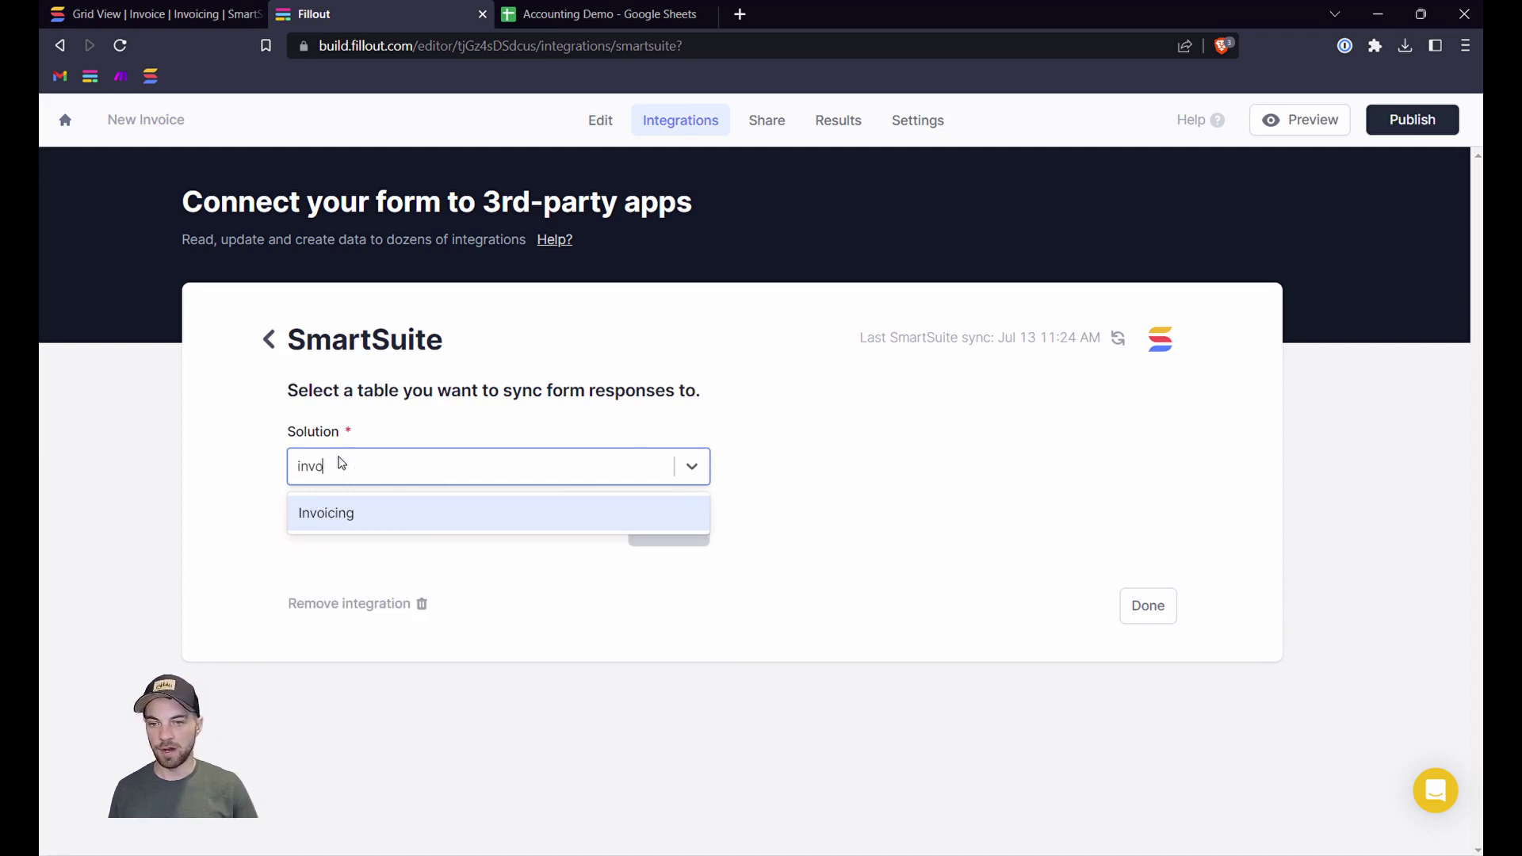
{"action": "left_click", "coordinate": [338, 511]}
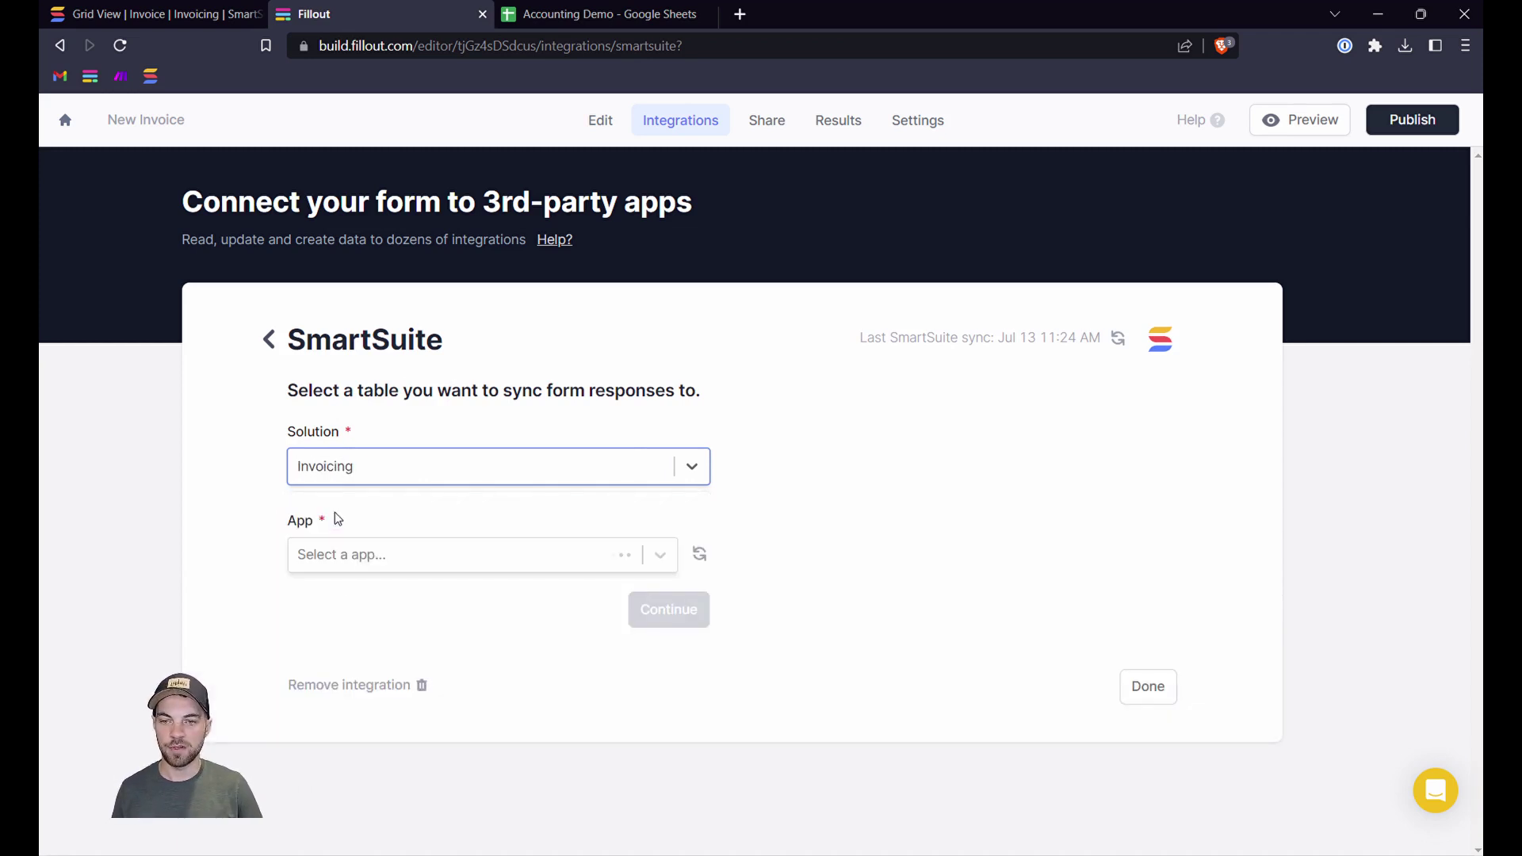
Choose the Invoice app with Create record and finish the integration.
{"action": "left_click", "coordinate": [158, 14]}
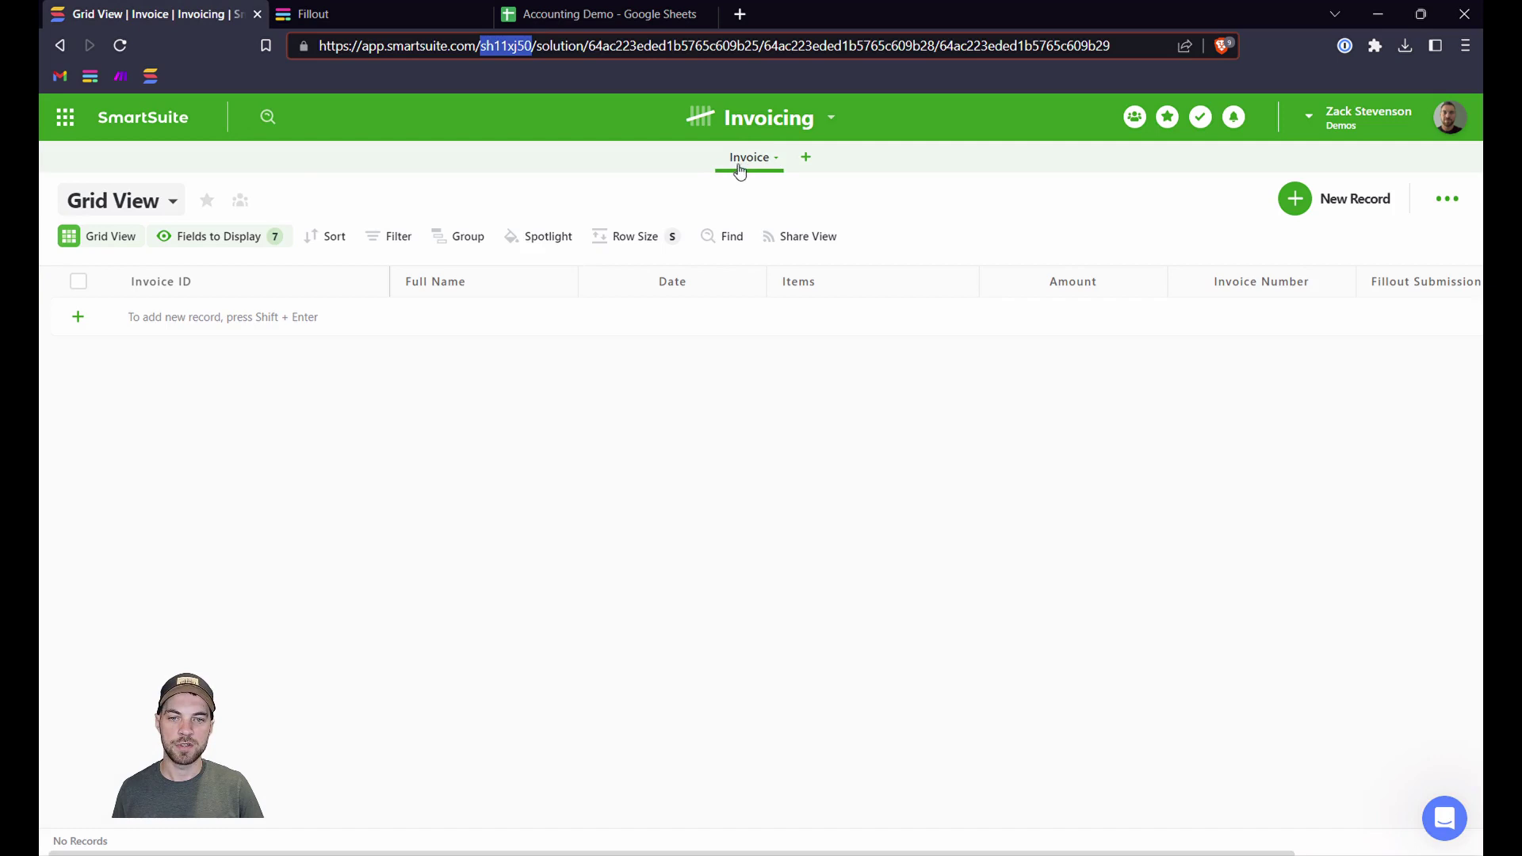
{"action": "left_click", "coordinate": [381, 13]}
{"action": "left_click", "coordinate": [472, 564]}
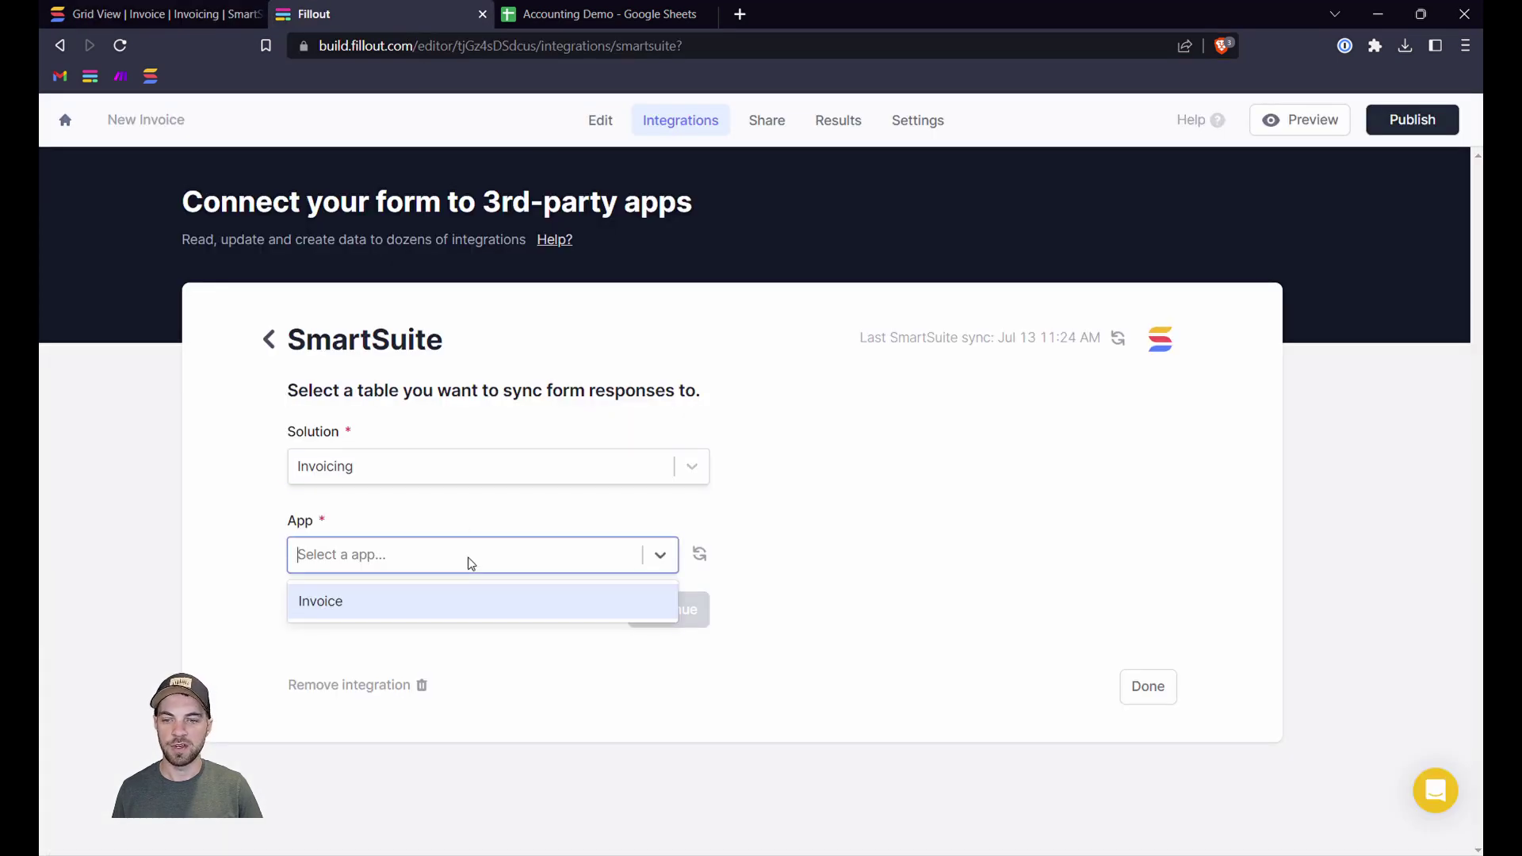
{"action": "key", "text": "Return"}
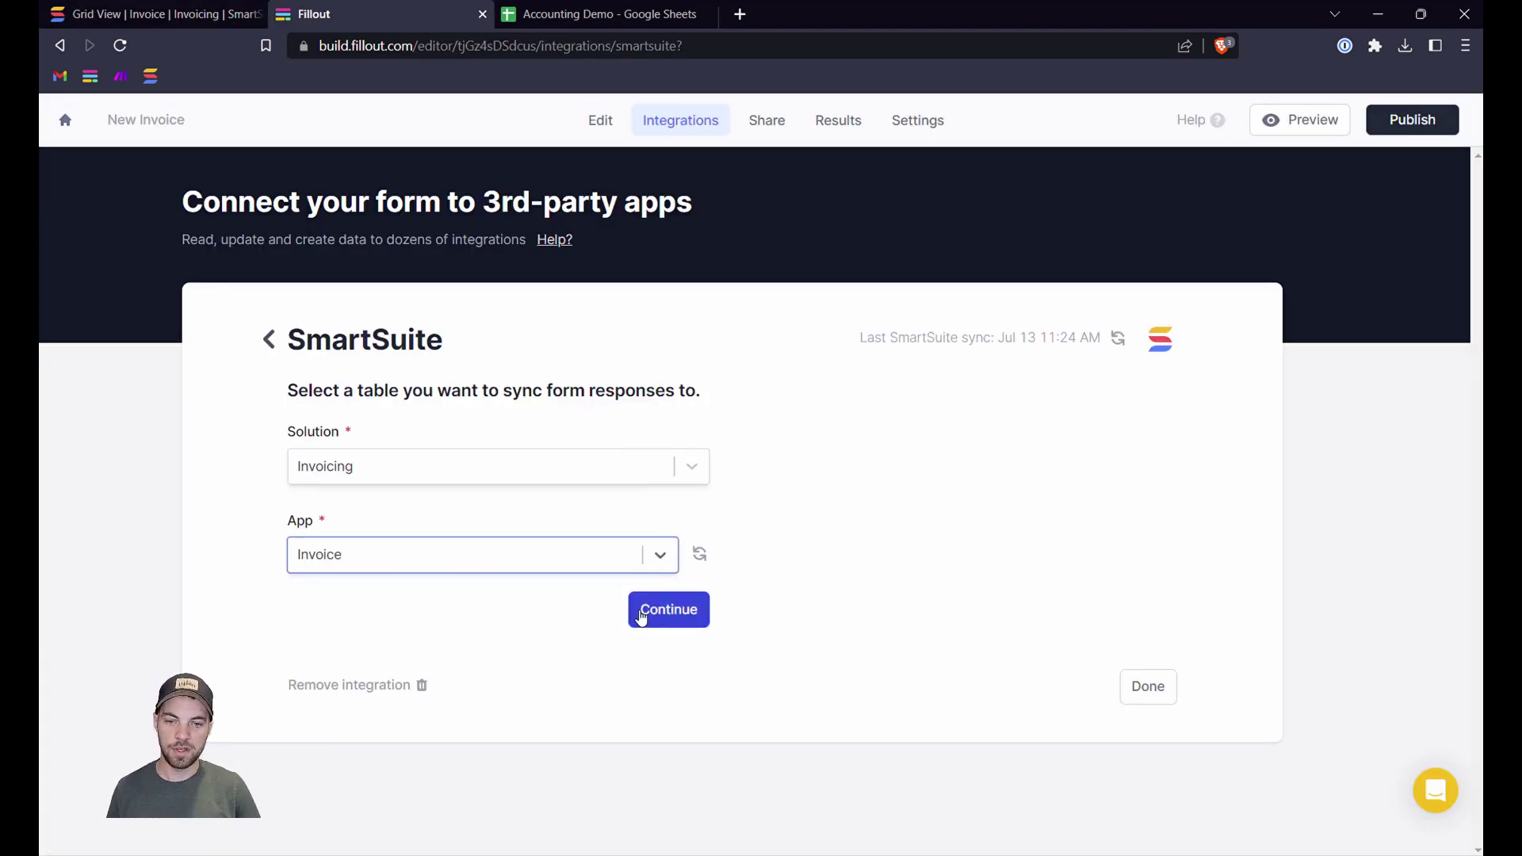
{"action": "left_click", "coordinate": [639, 613]}
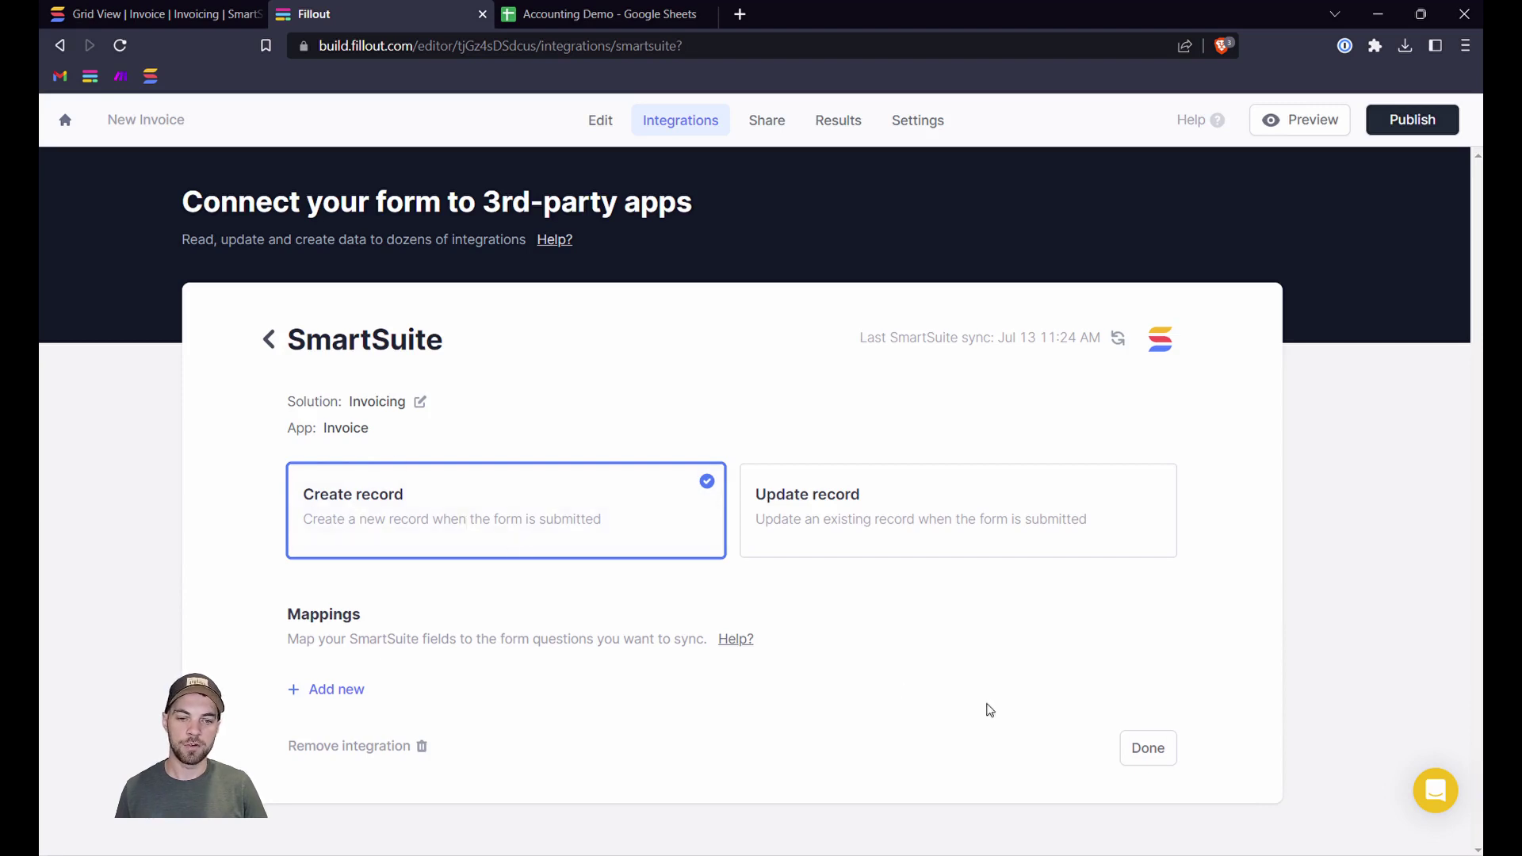
{"action": "left_click", "coordinate": [1162, 751]}
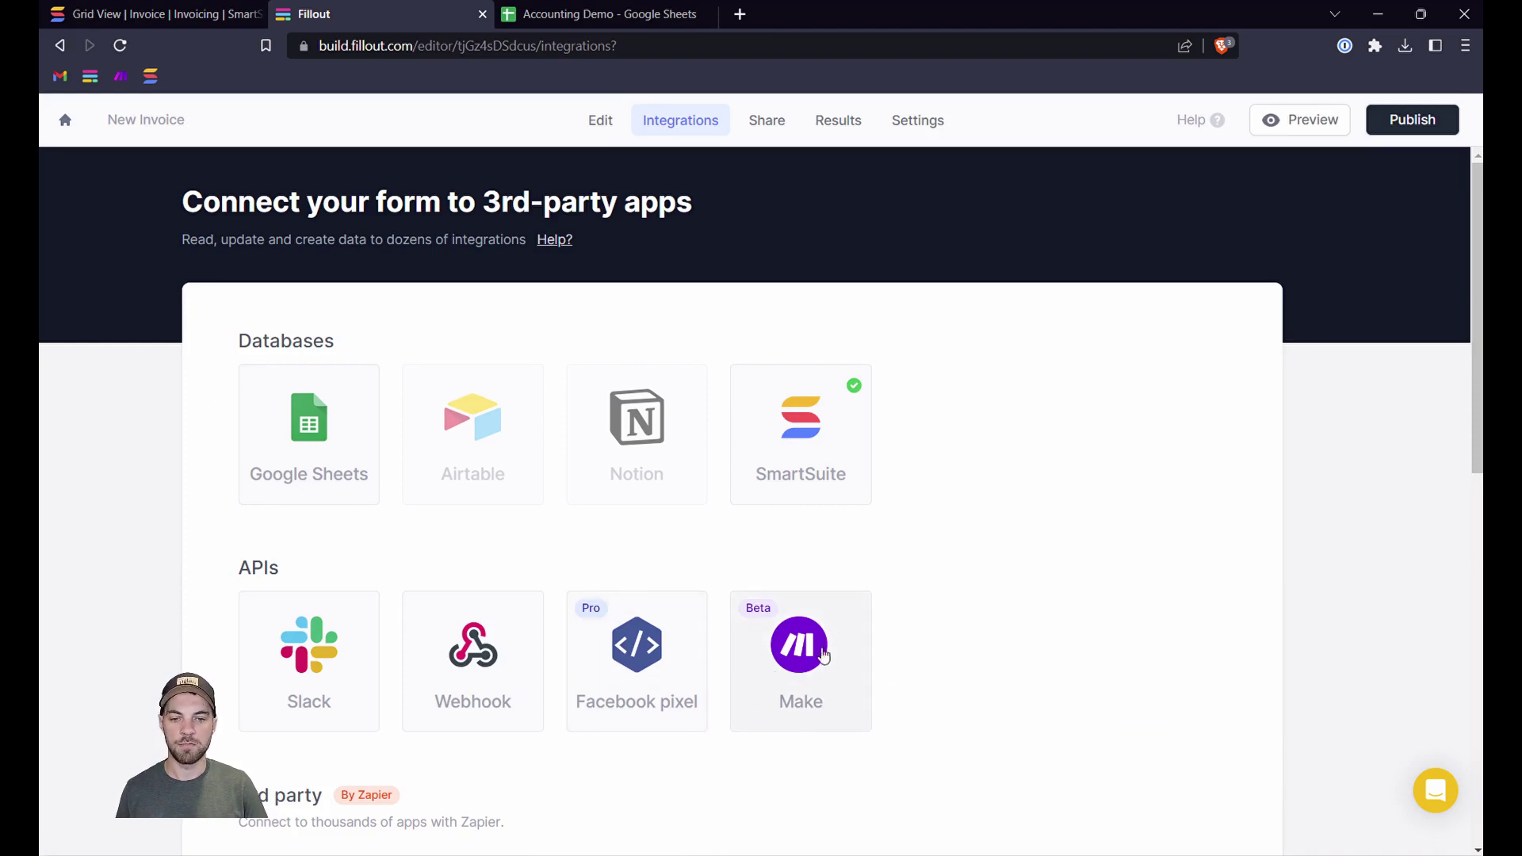
Add the SmartSuite Full Name field to the form from the fields sidebar.
{"action": "left_click", "coordinate": [595, 121]}
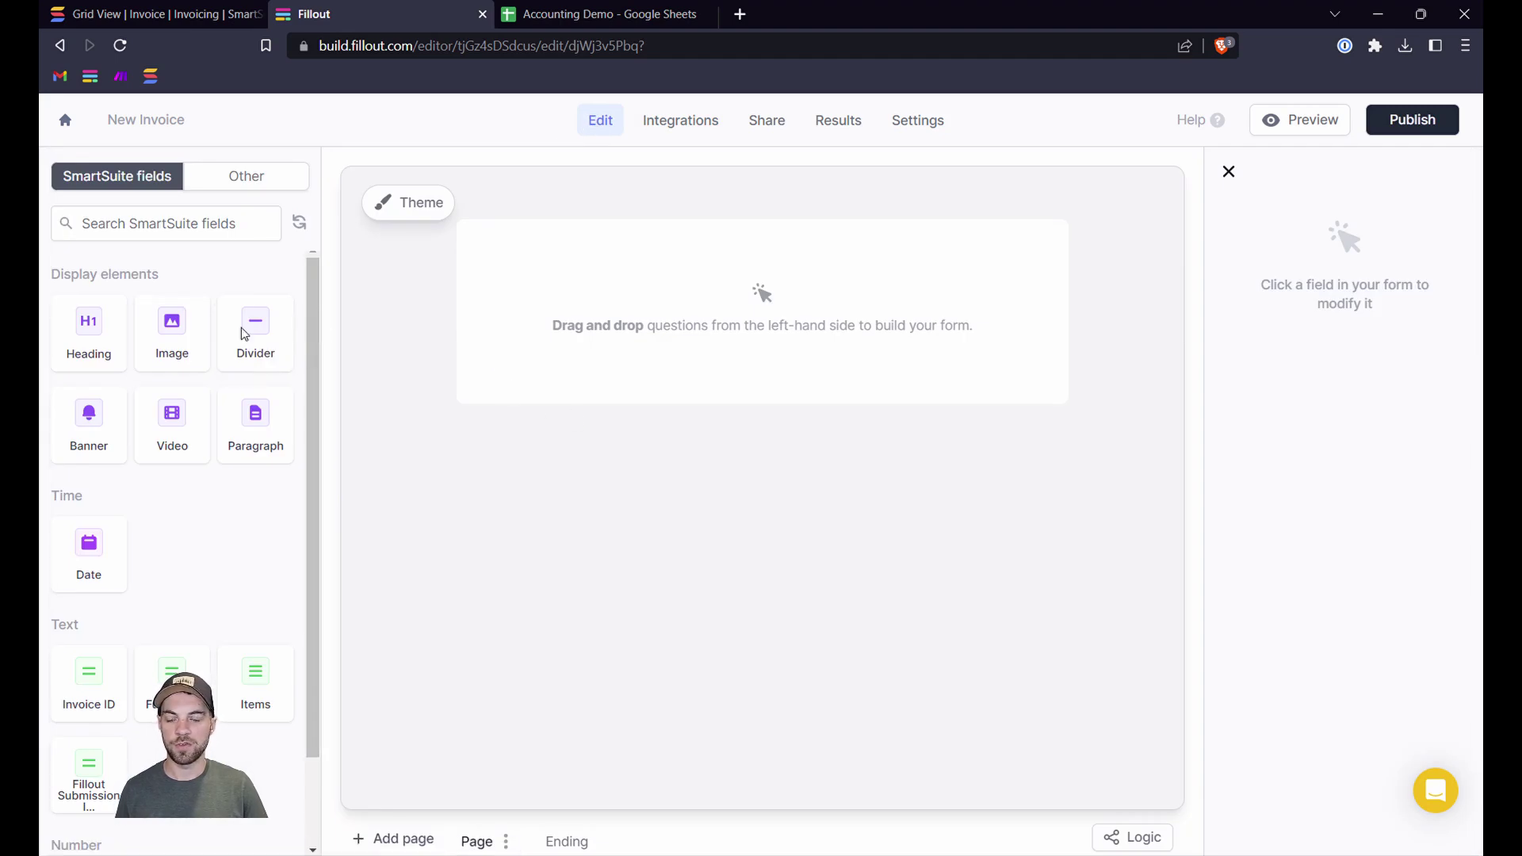
{"action": "scroll", "coordinate": [316, 331], "scroll_direction": "down", "scroll_amount": 1}
{"action": "scroll", "coordinate": [316, 332], "scroll_direction": "up", "scroll_amount": 1}
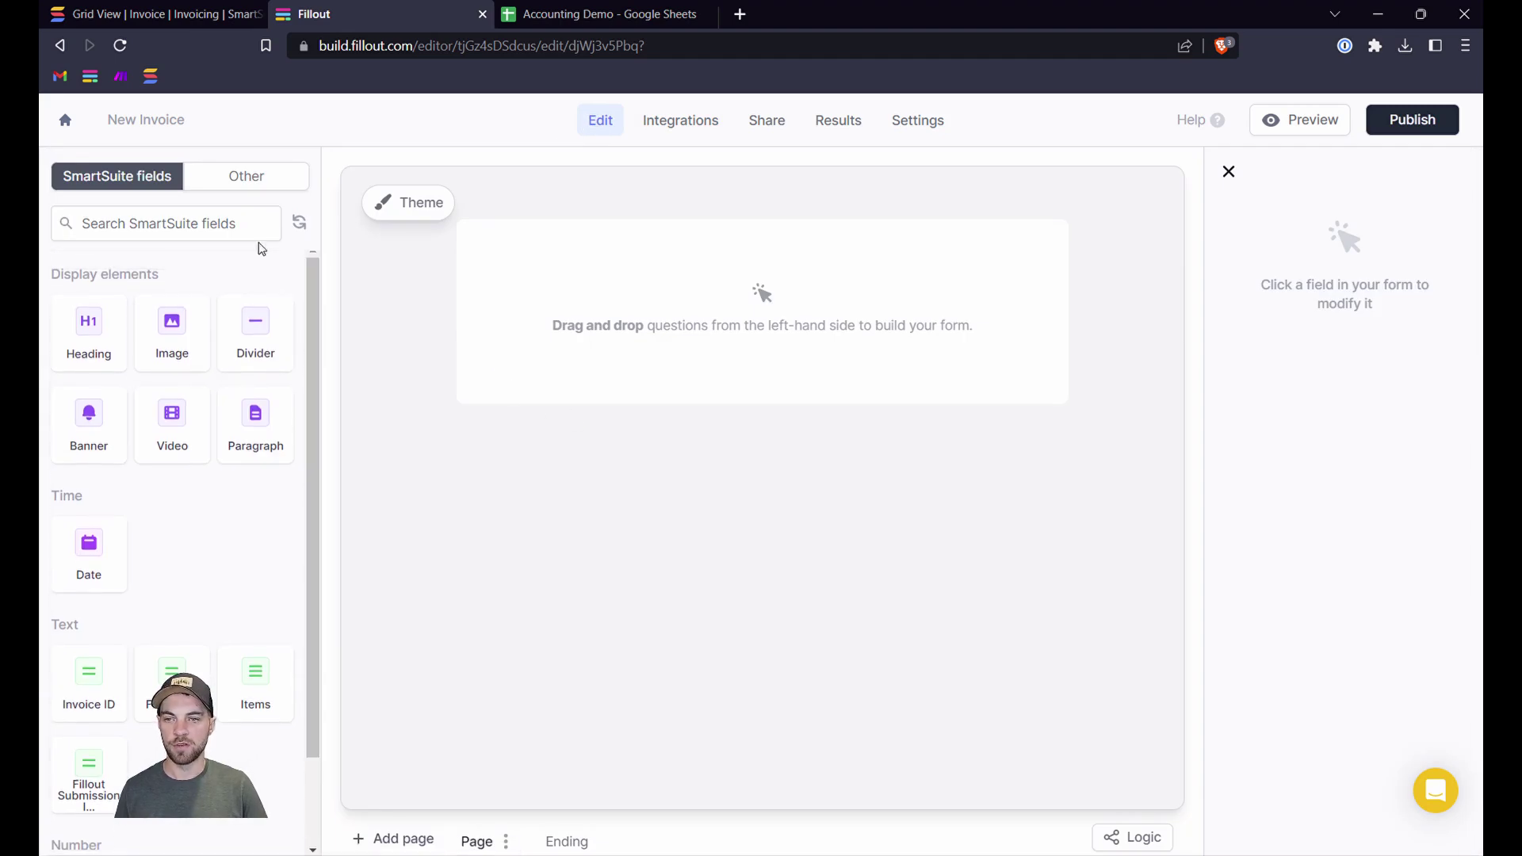
{"action": "left_click", "coordinate": [219, 224]}
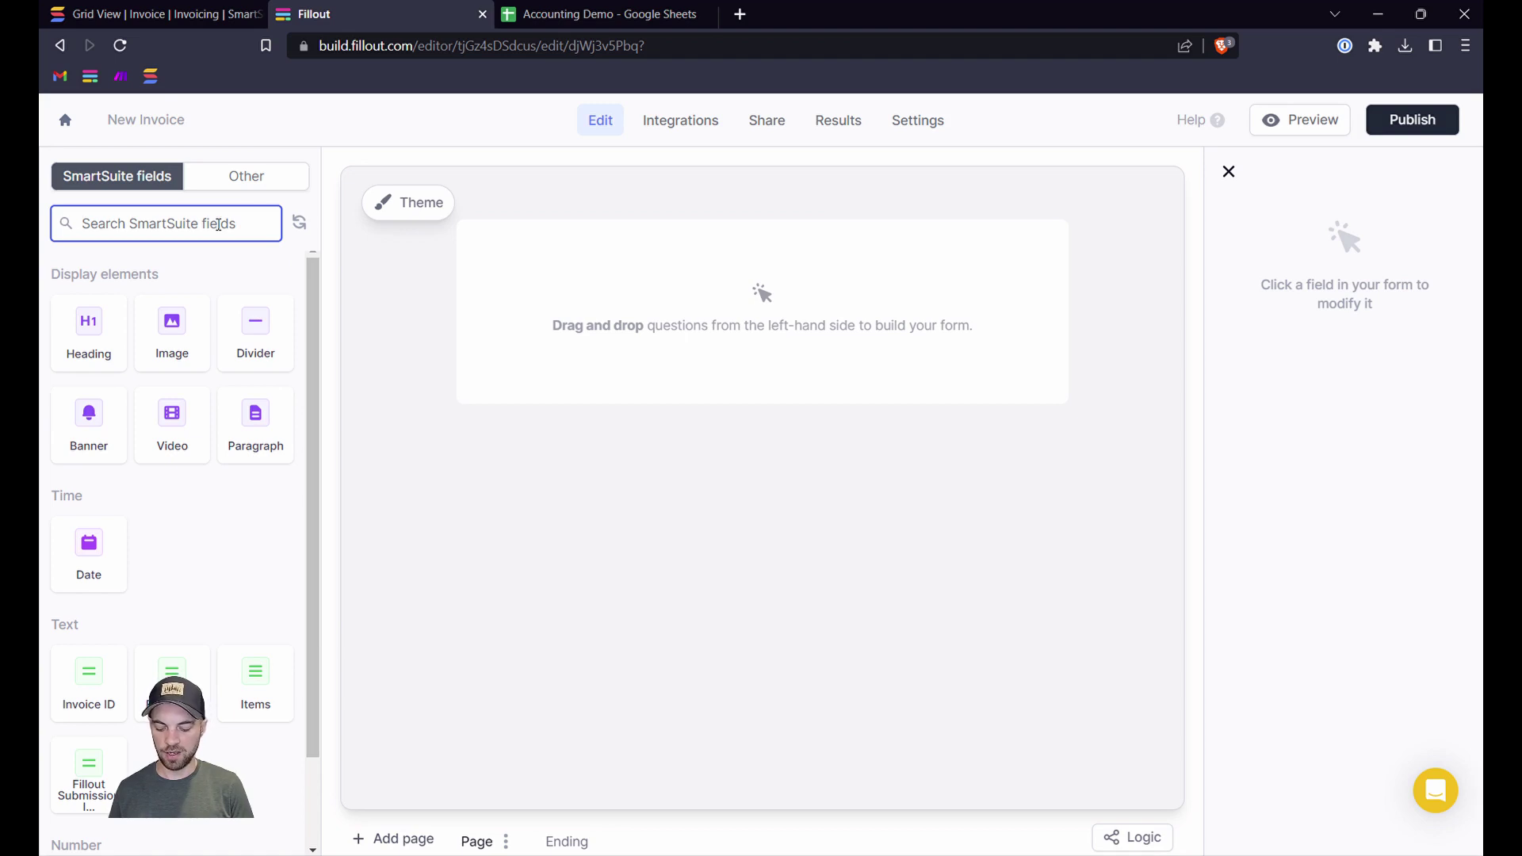
{"action": "type", "text": "ful"}
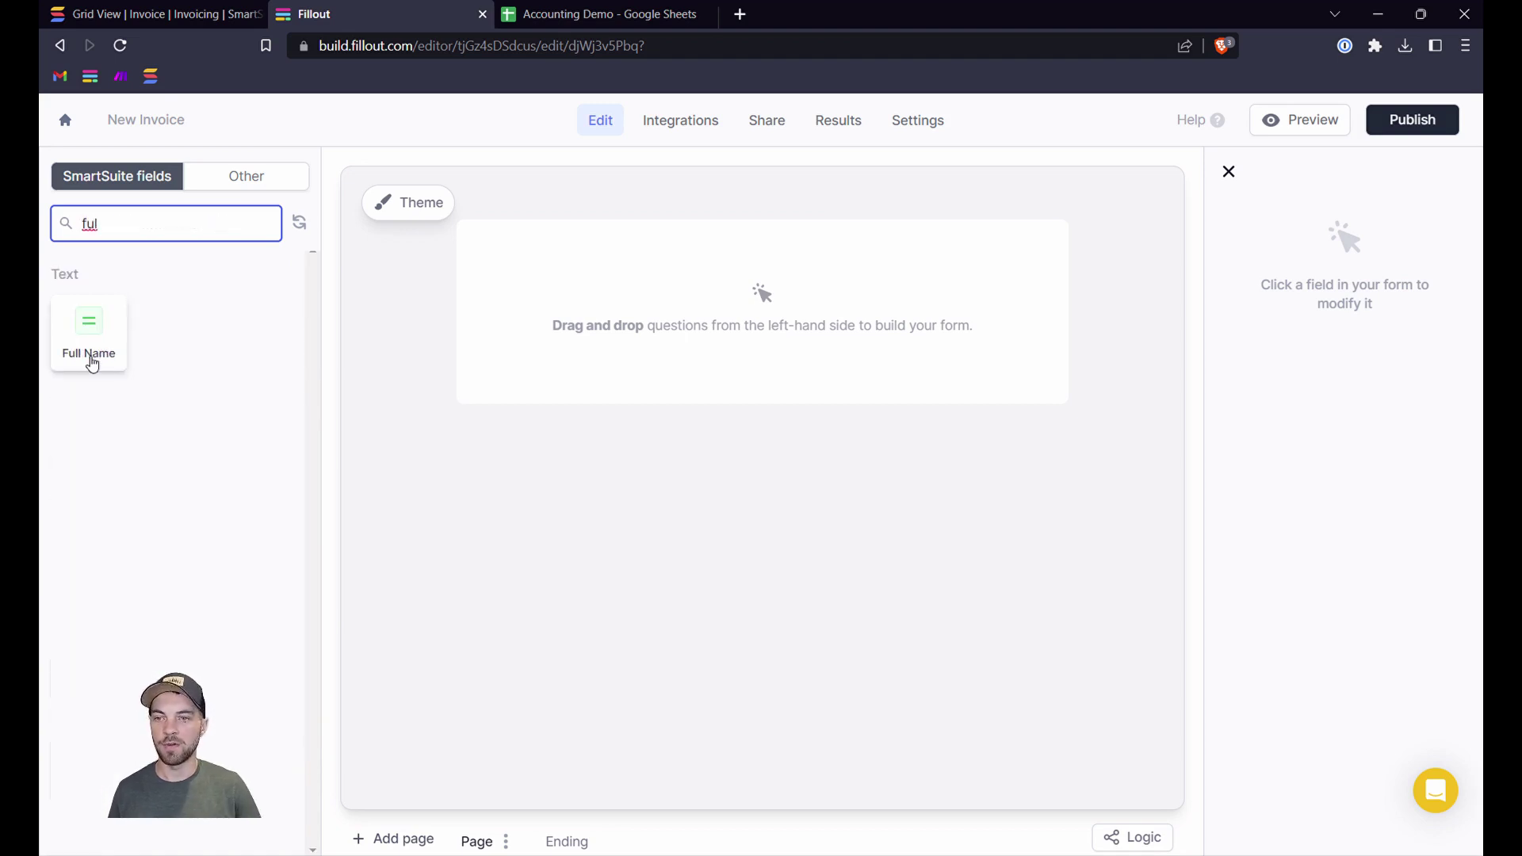
{"action": "left_click", "coordinate": [89, 333]}
{"action": "left_click", "coordinate": [143, 230]}
Add the Items, Date and Amount fields, placing Amount just above Submit.
{"action": "double_click", "coordinate": [143, 230]}
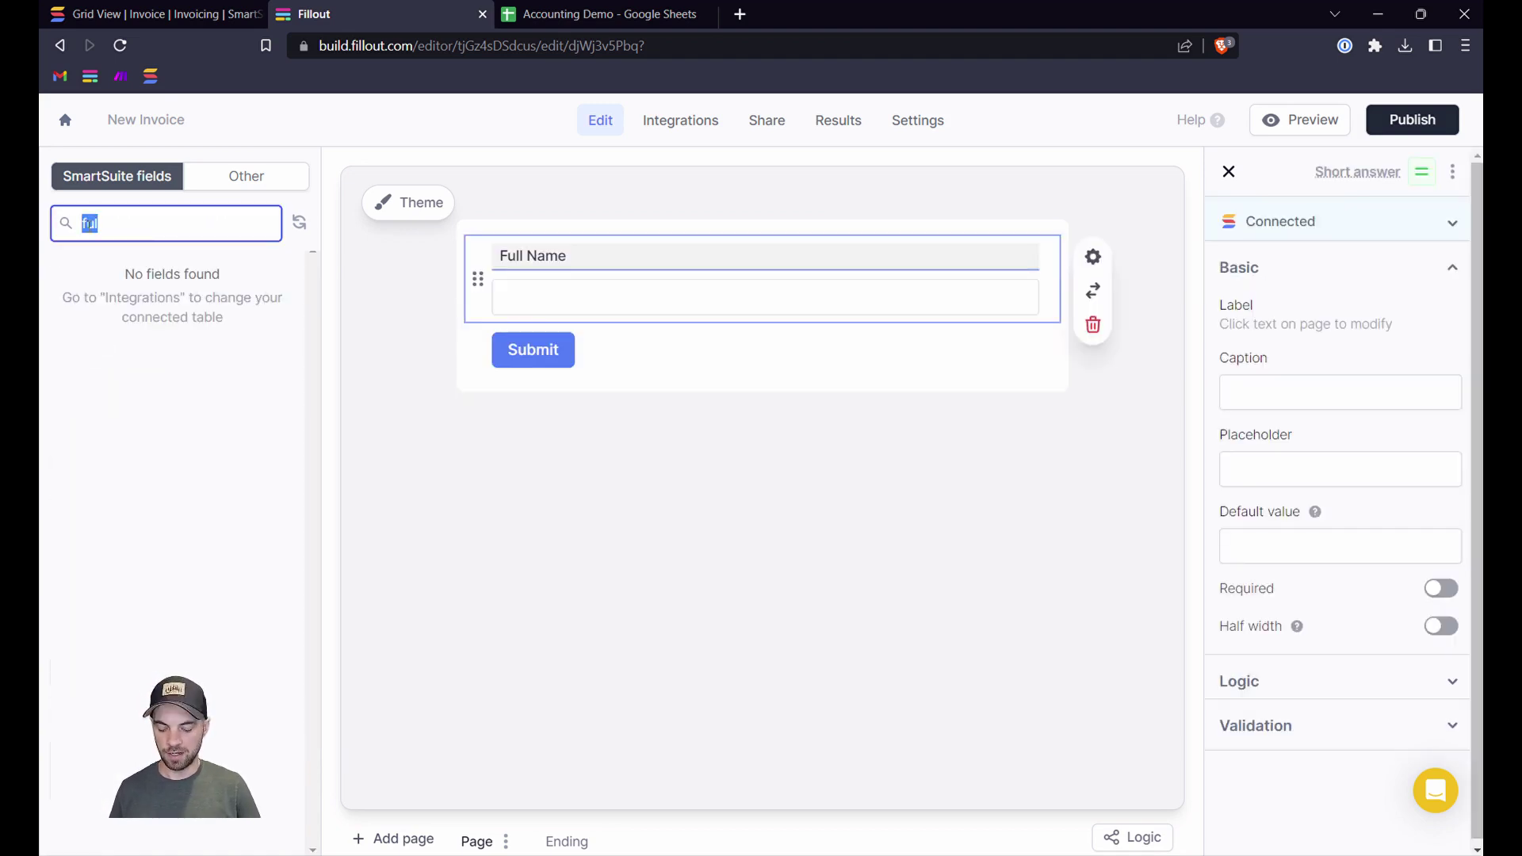
{"action": "type", "text": "item"}
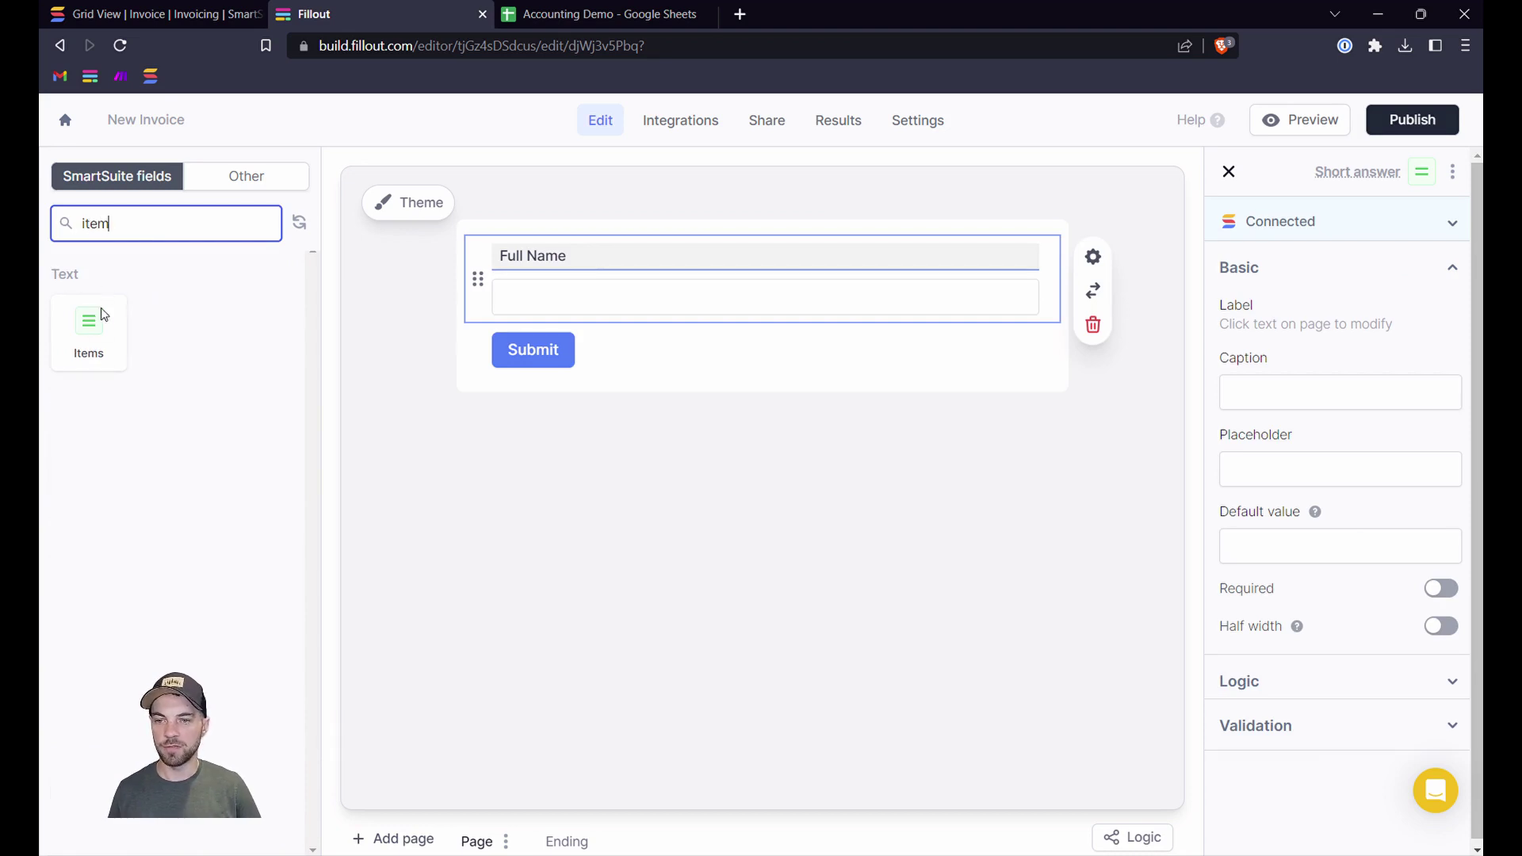
{"action": "left_click", "coordinate": [104, 315]}
{"action": "left_click", "coordinate": [141, 223]}
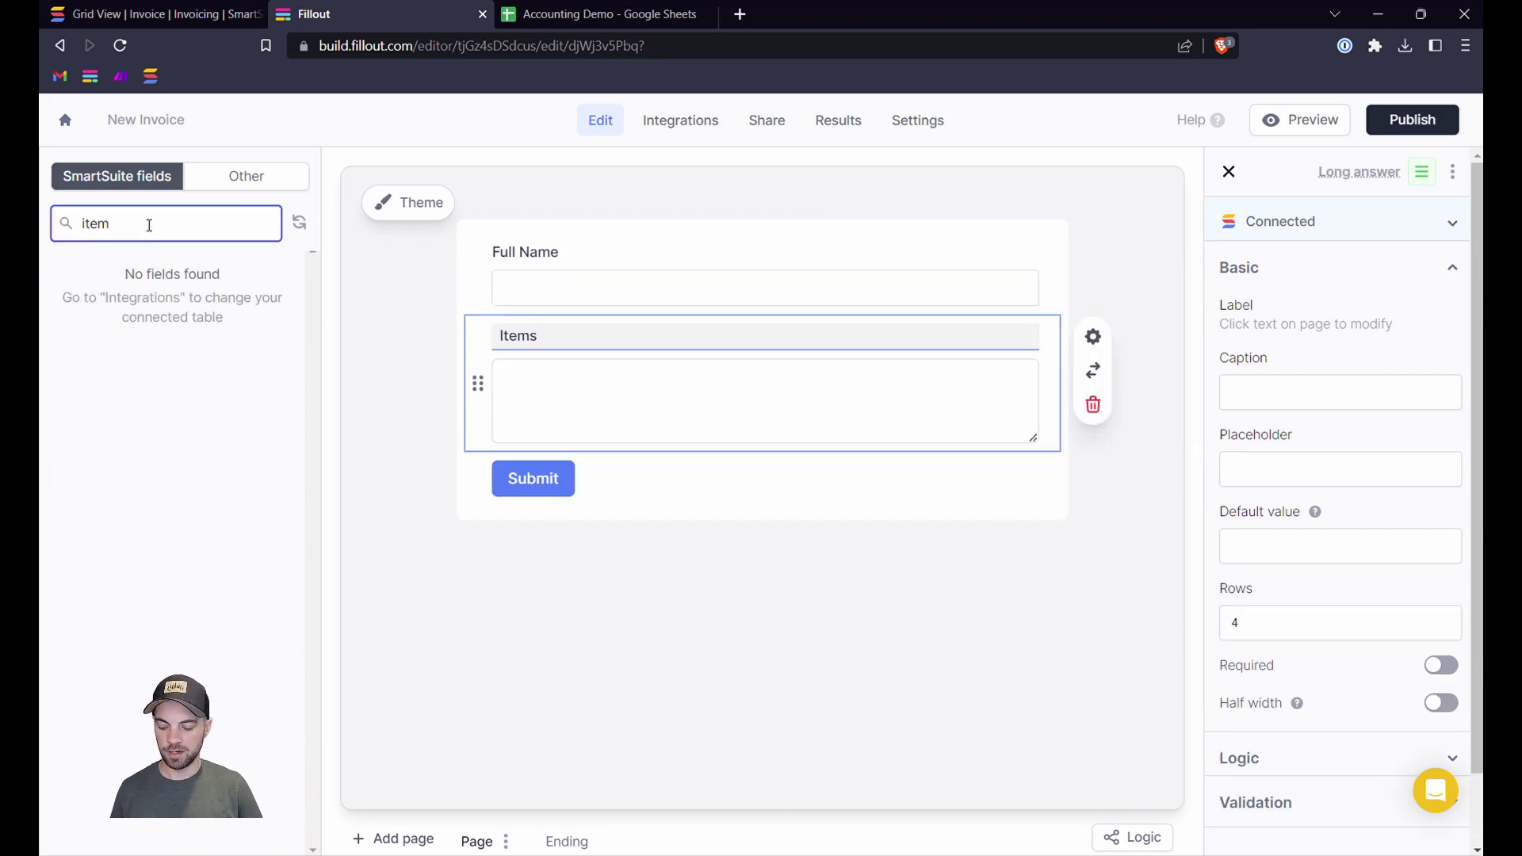
{"action": "key", "text": "ctrl+a"}
{"action": "type", "text": "date"}
{"action": "left_click", "coordinate": [73, 361]}
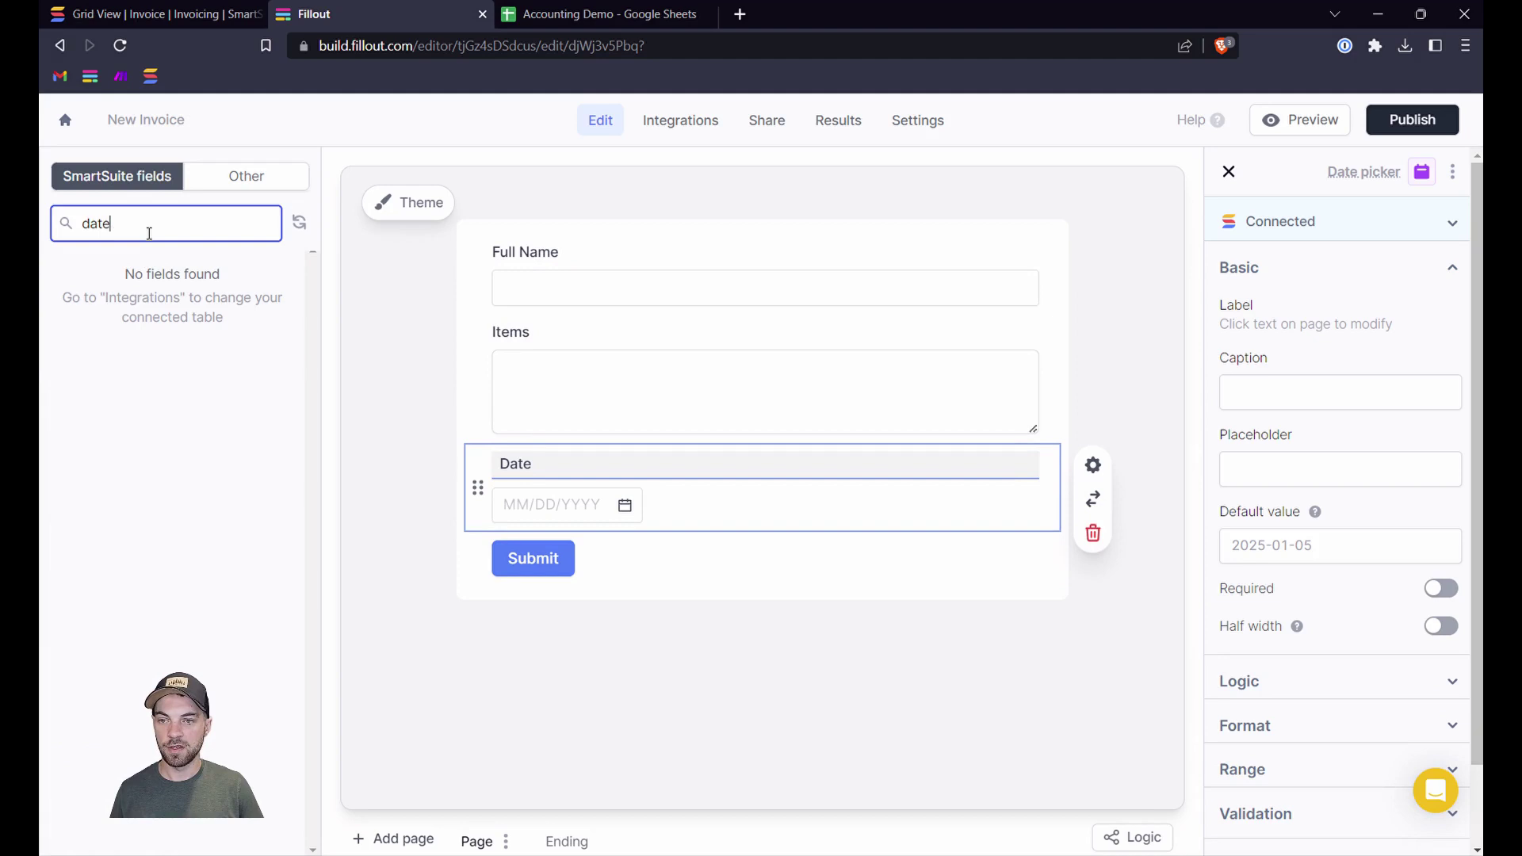
{"action": "key", "text": "BackSpace"}
{"action": "key", "text": "BackSpace"}
{"action": "key", "text": "BackSpace"}
{"action": "key", "text": "BackSpace"}
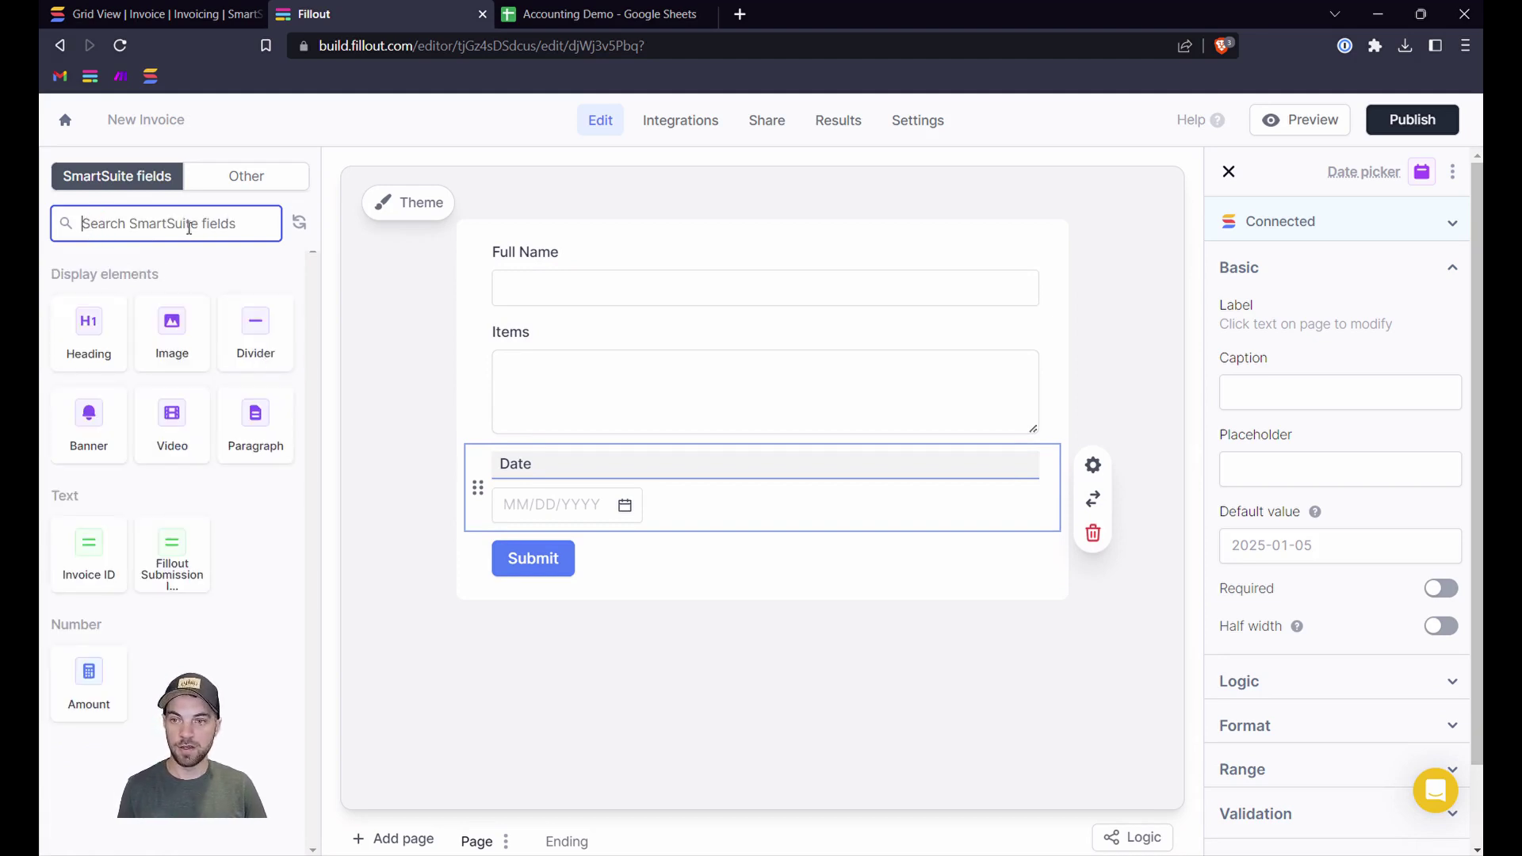
{"action": "type", "text": "amount"}
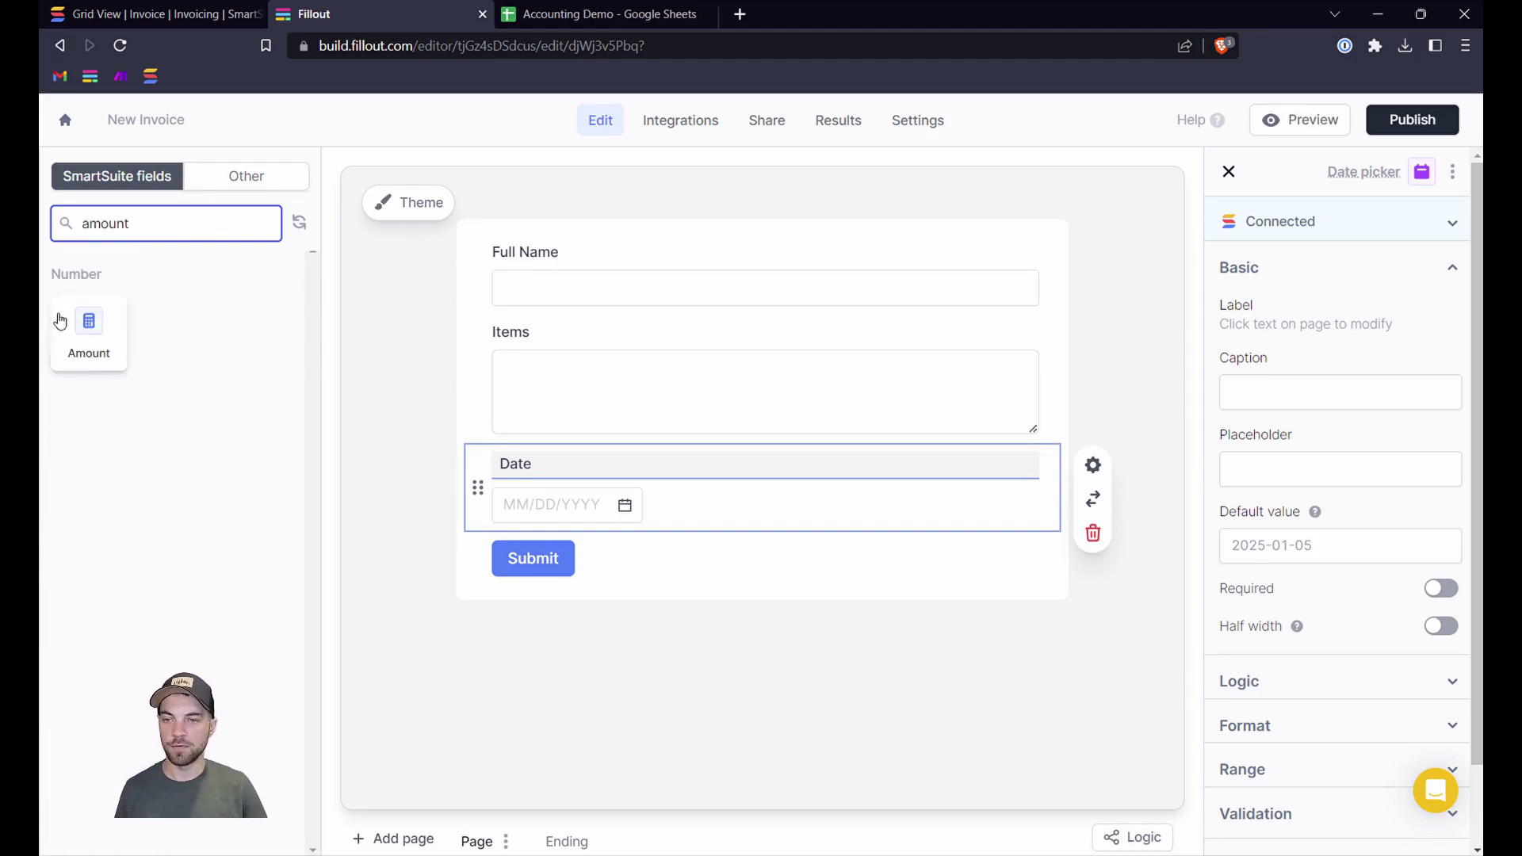
{"action": "left_click_drag", "start_coordinate": [77, 337], "coordinate": [630, 710]}
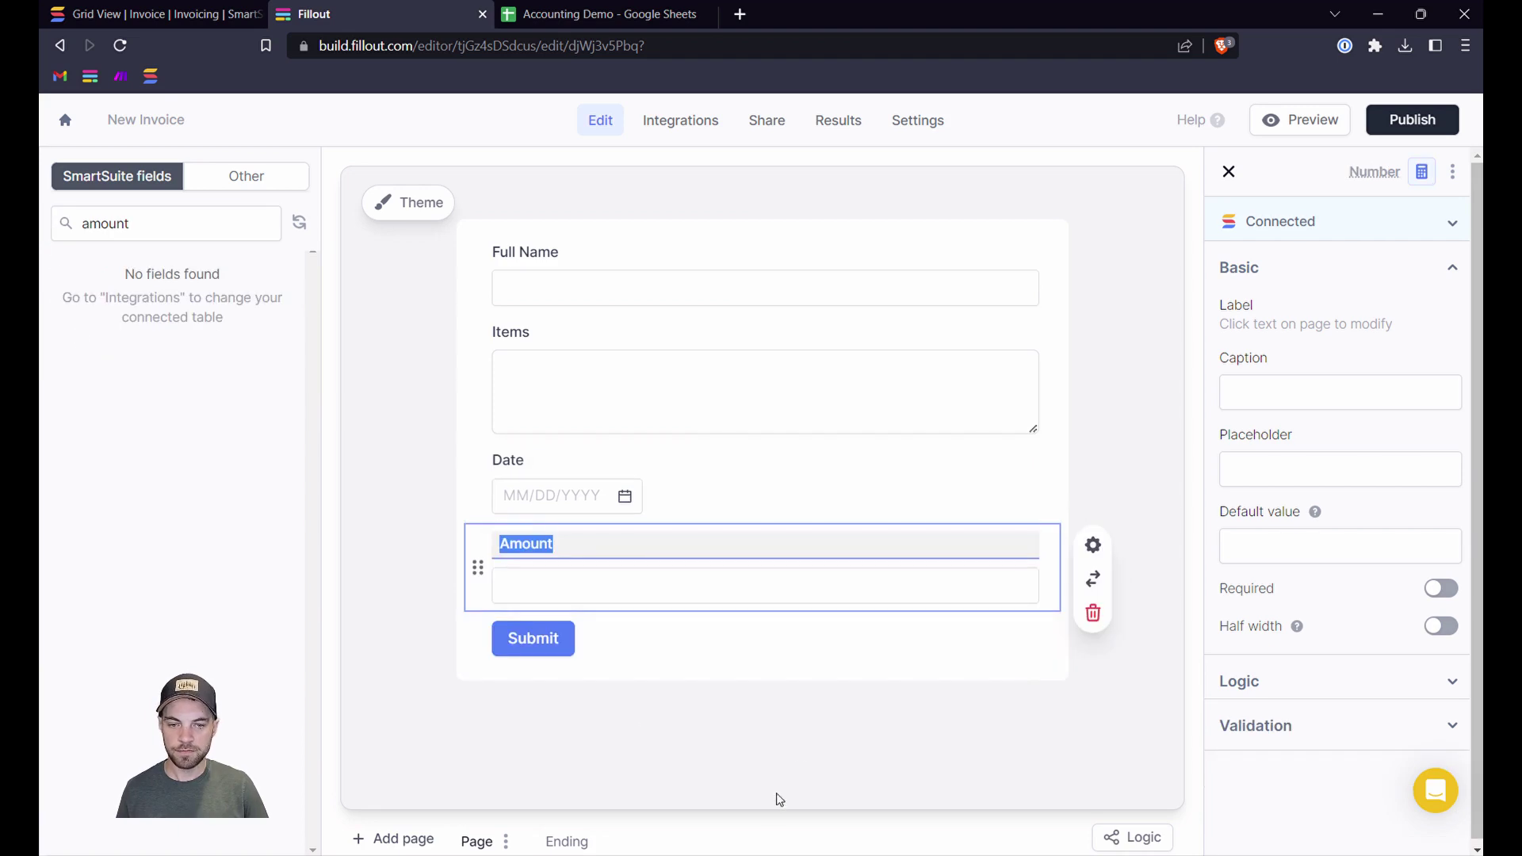
{"action": "left_click", "coordinate": [778, 799]}
Review the settings of the Full Name and Items fields.
{"action": "left_click", "coordinate": [693, 287]}
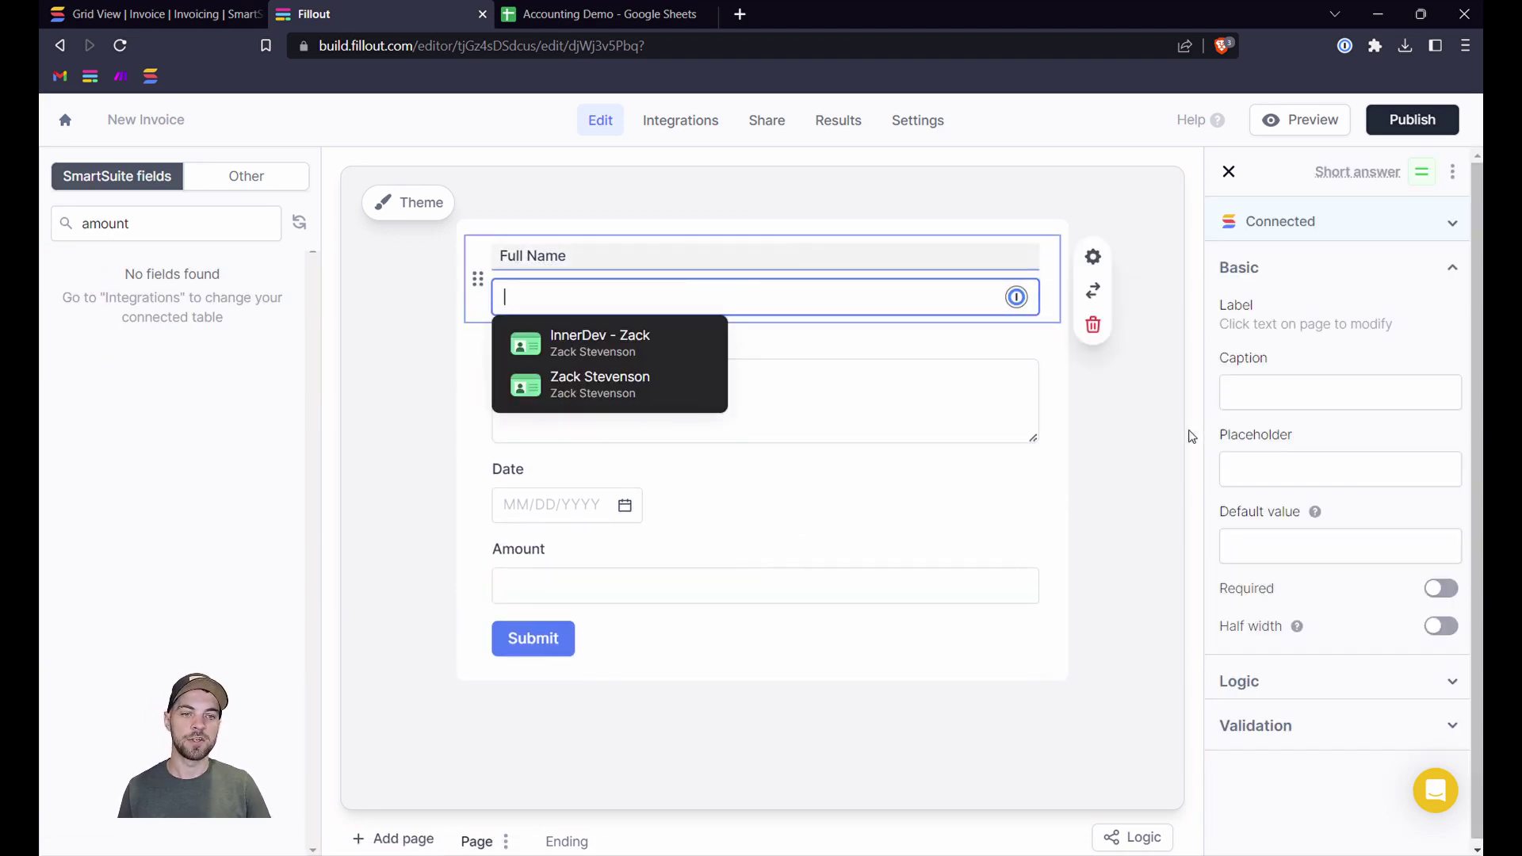
{"action": "left_click", "coordinate": [1138, 477]}
{"action": "left_click", "coordinate": [738, 252]}
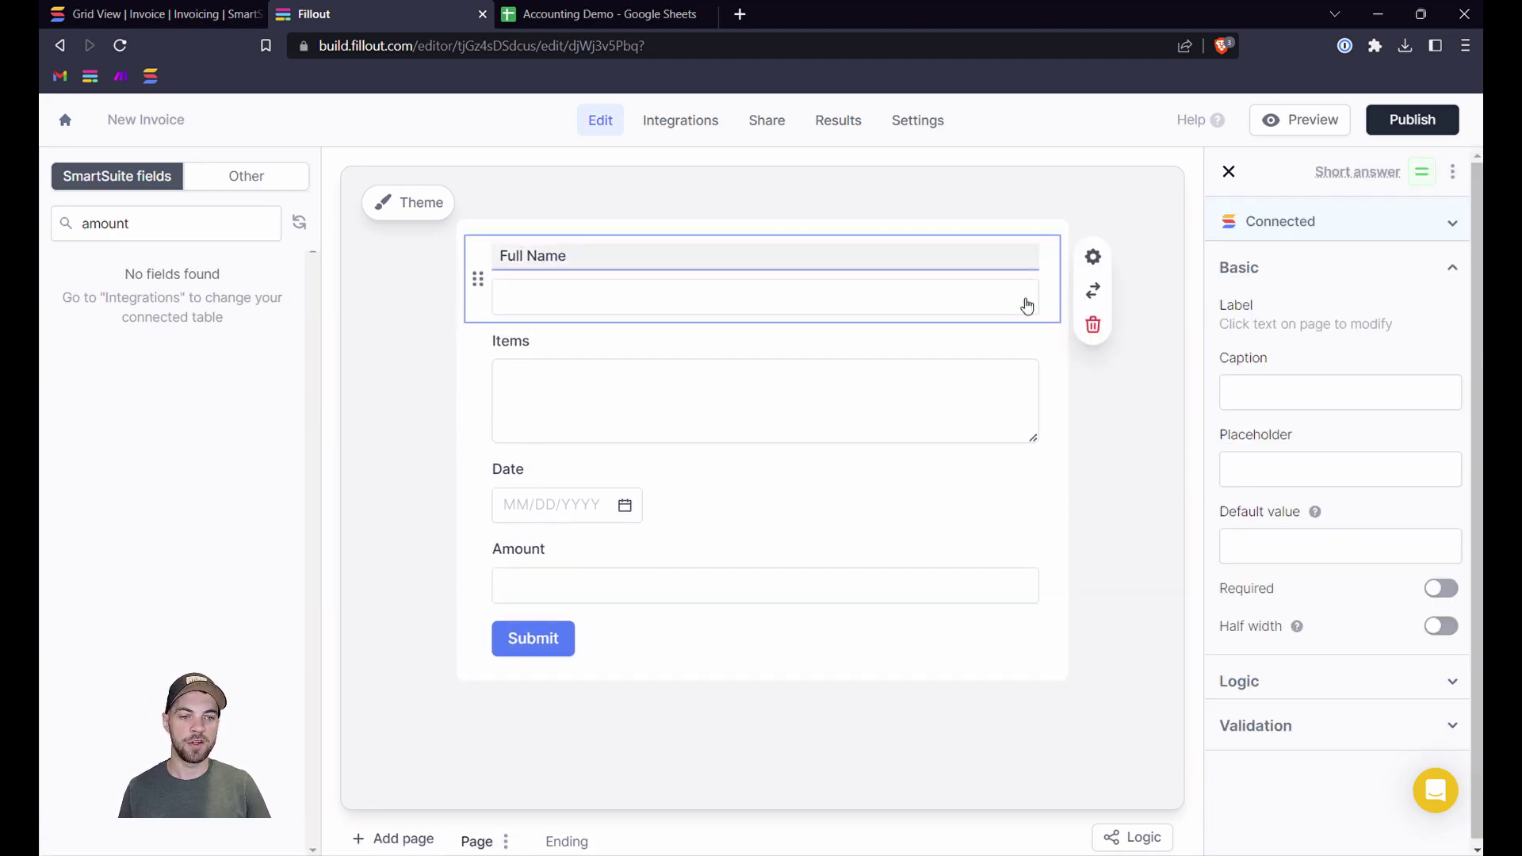
{"action": "left_click", "coordinate": [666, 377]}
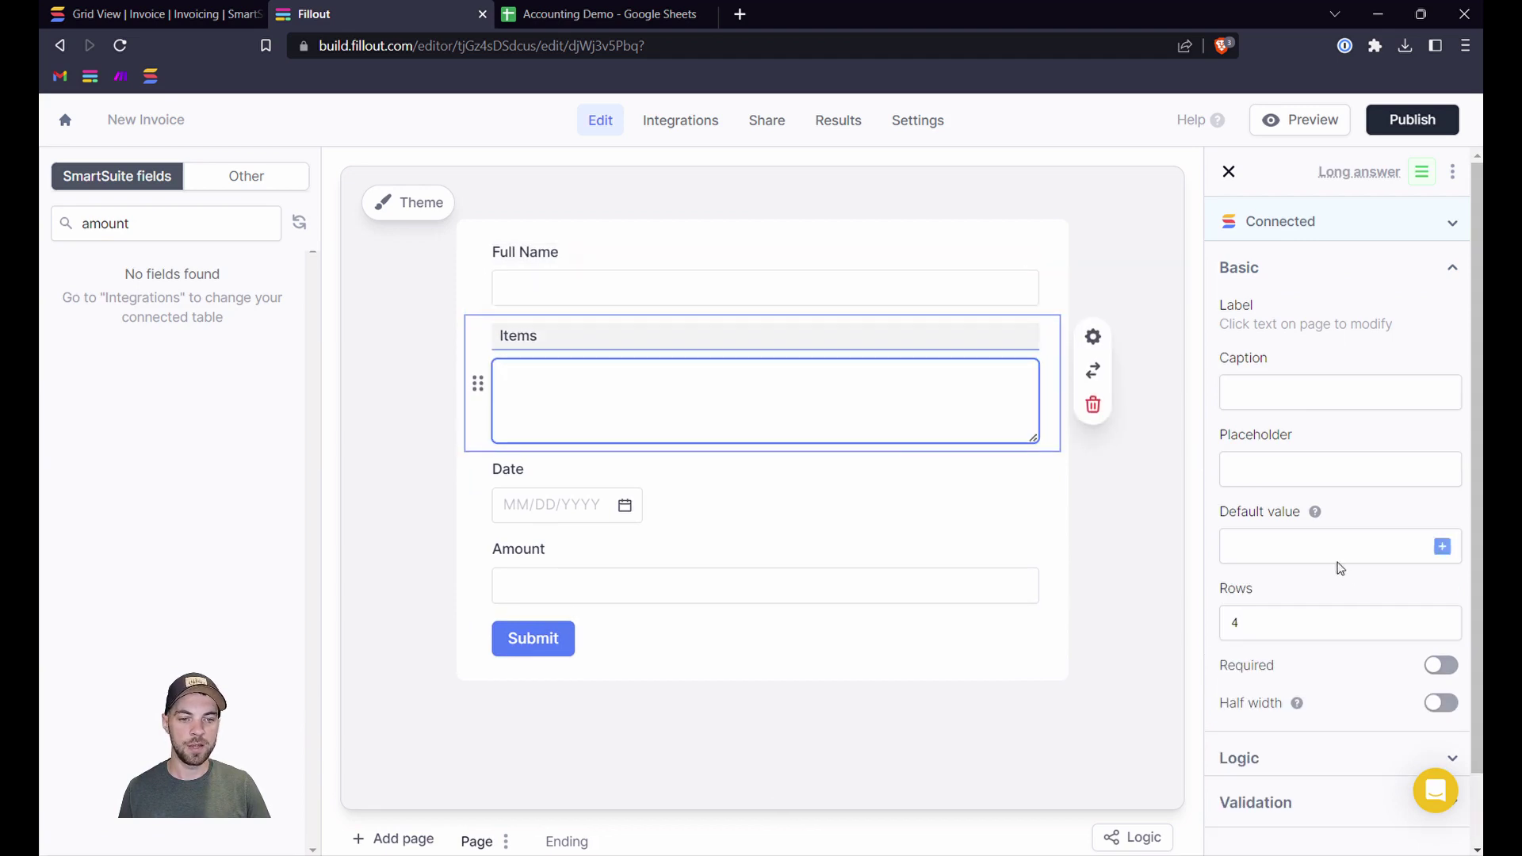
{"action": "scroll", "coordinate": [1332, 662], "scroll_direction": "down", "scroll_amount": 1}
{"action": "scroll", "coordinate": [1261, 654], "scroll_direction": "up", "scroll_amount": 1}
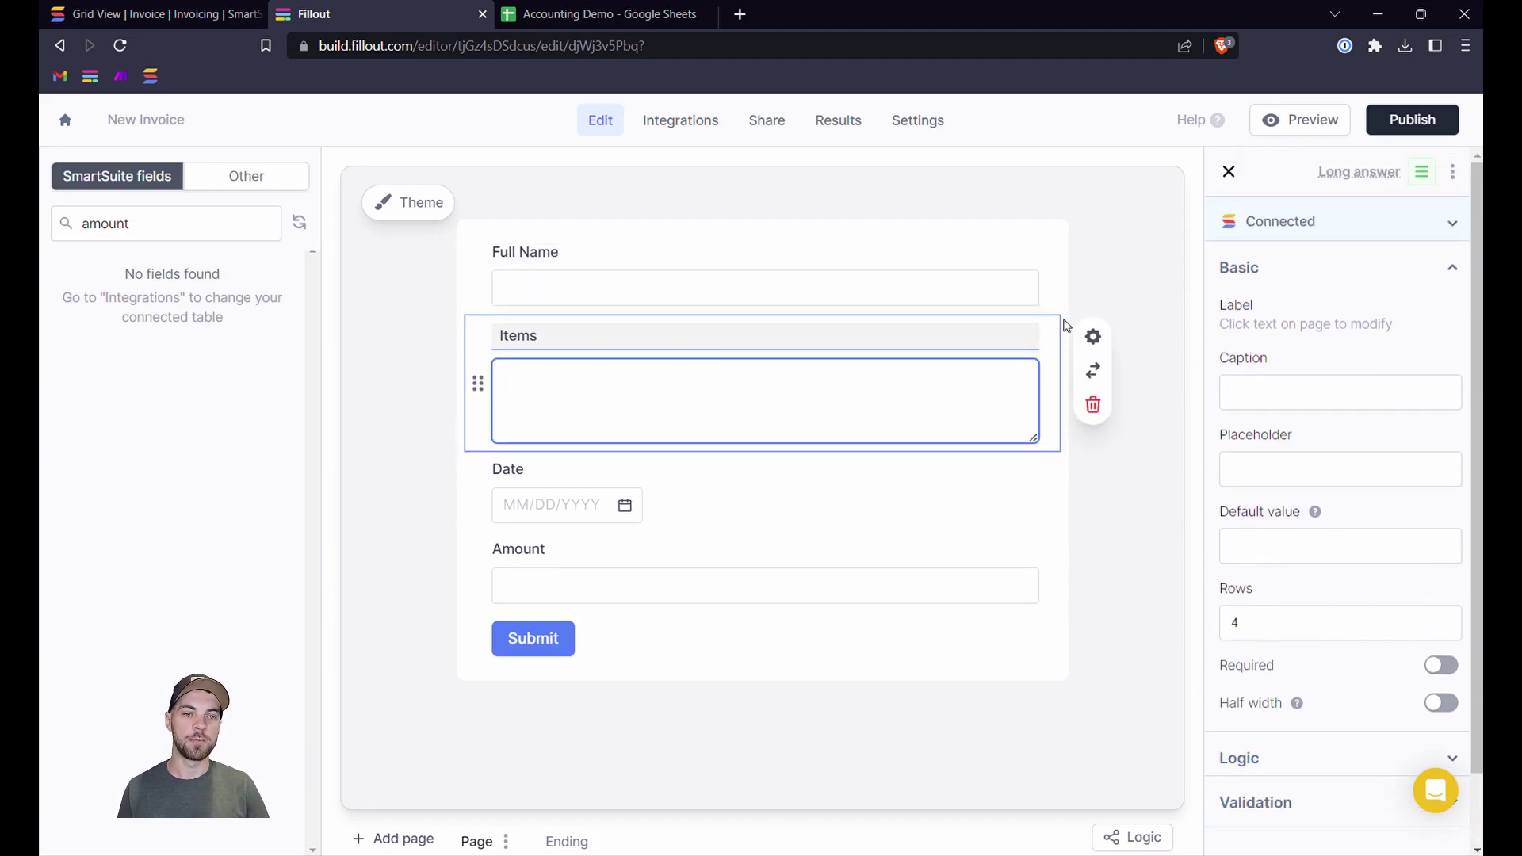
{"action": "left_click", "coordinate": [1151, 507]}
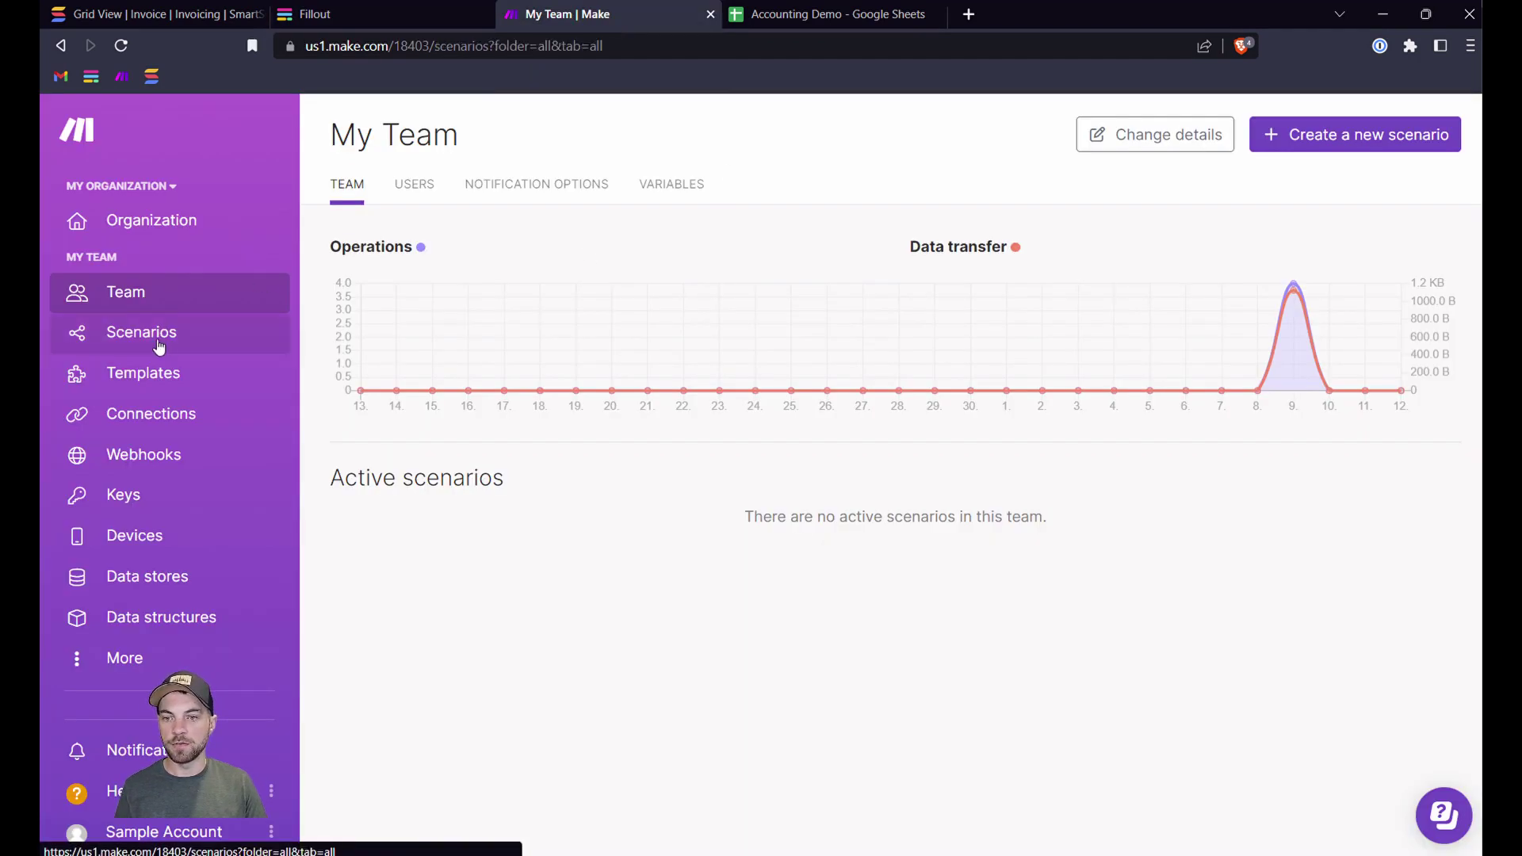
Add a Fillout Watch New Responses trigger to the Create Invoice scenario.
{"action": "left_click", "coordinate": [158, 345]}
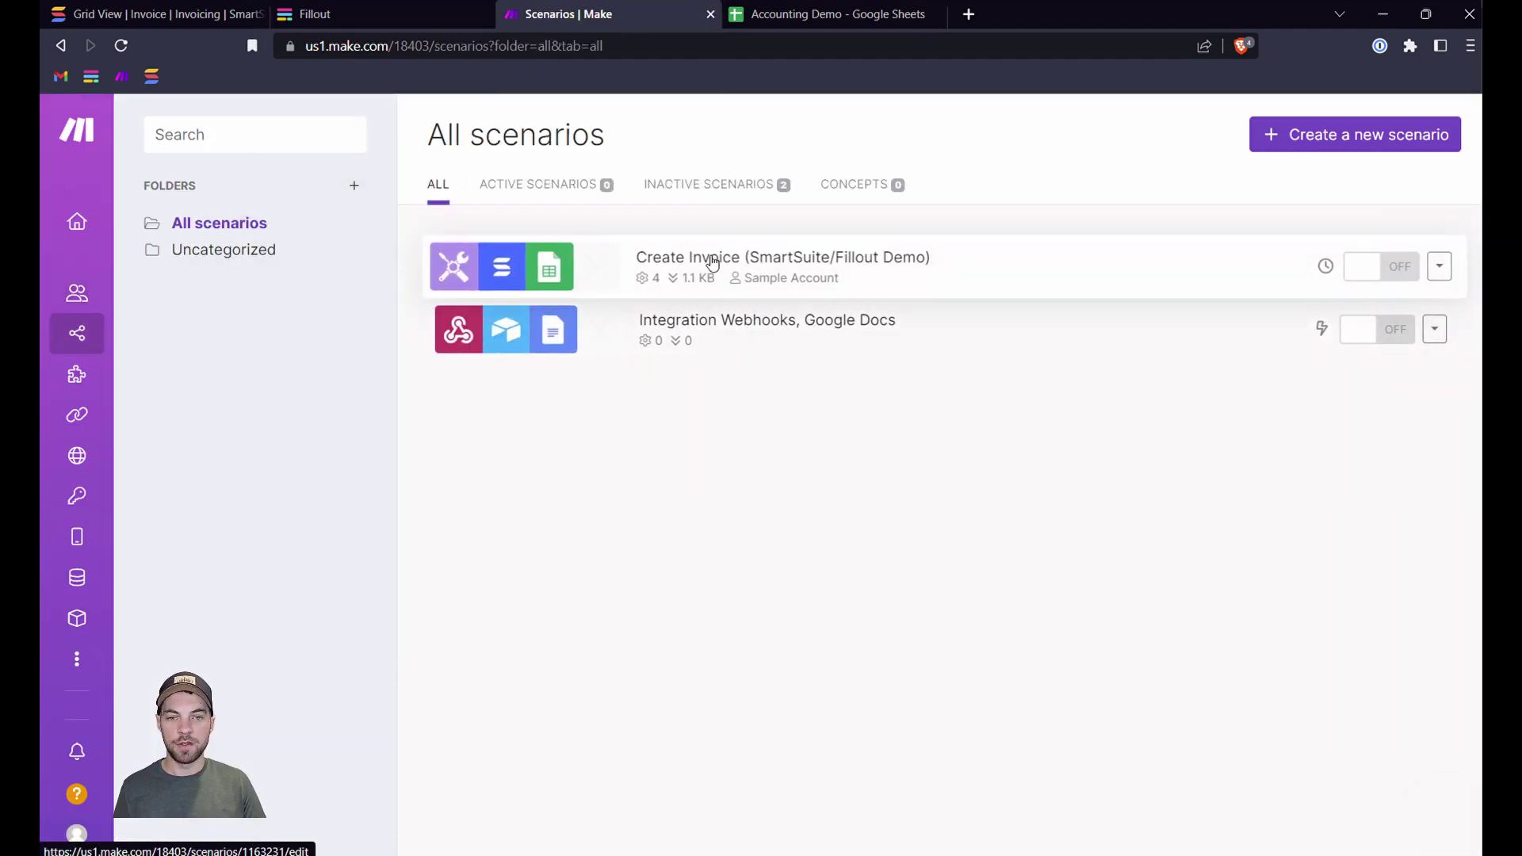
{"action": "left_click", "coordinate": [712, 262]}
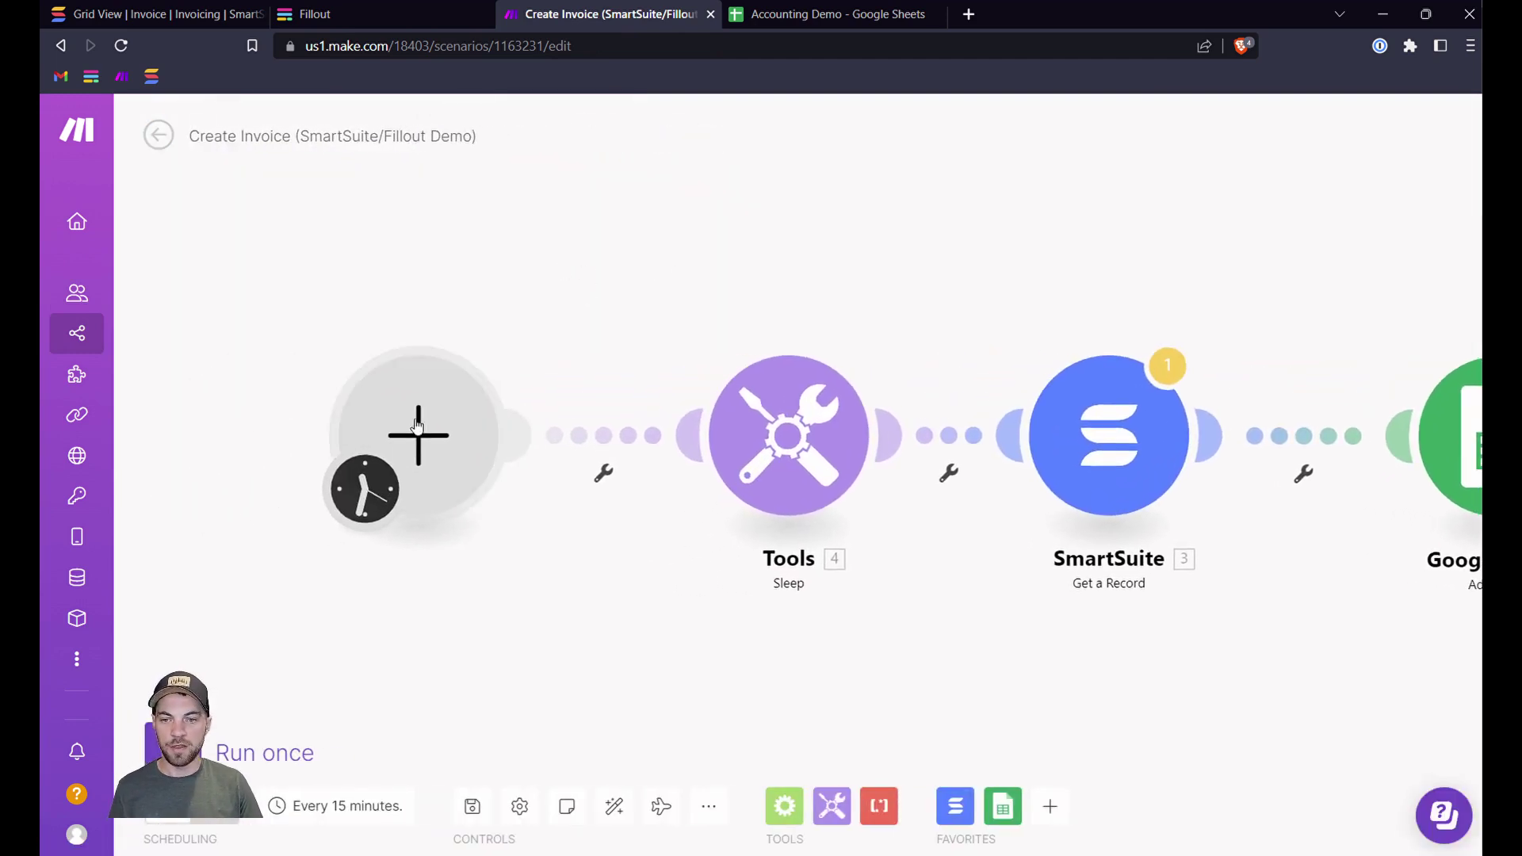
{"action": "left_click", "coordinate": [426, 426]}
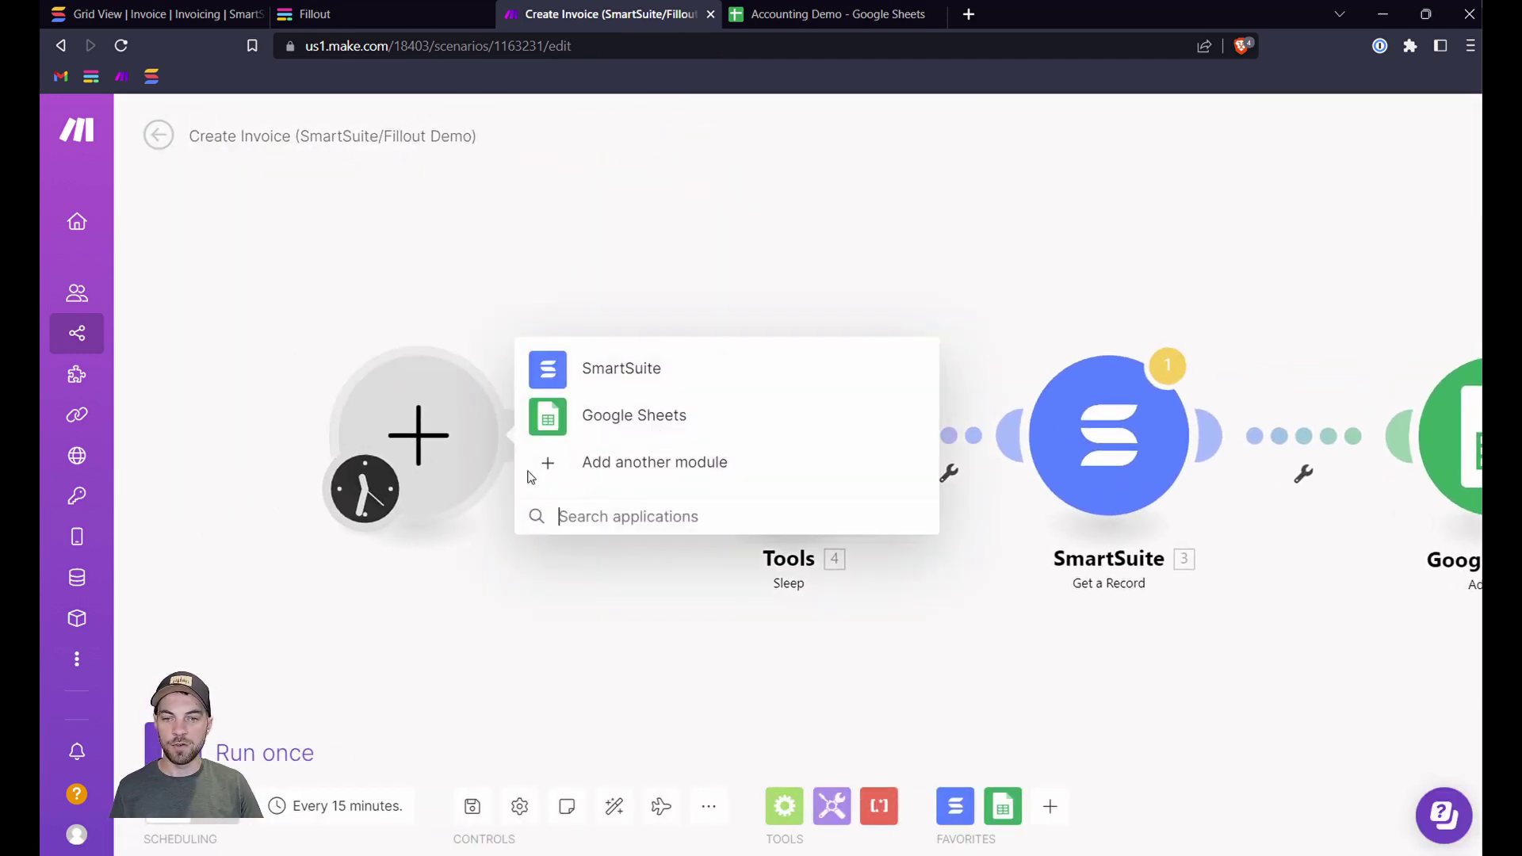
{"action": "type", "text": "fillout"}
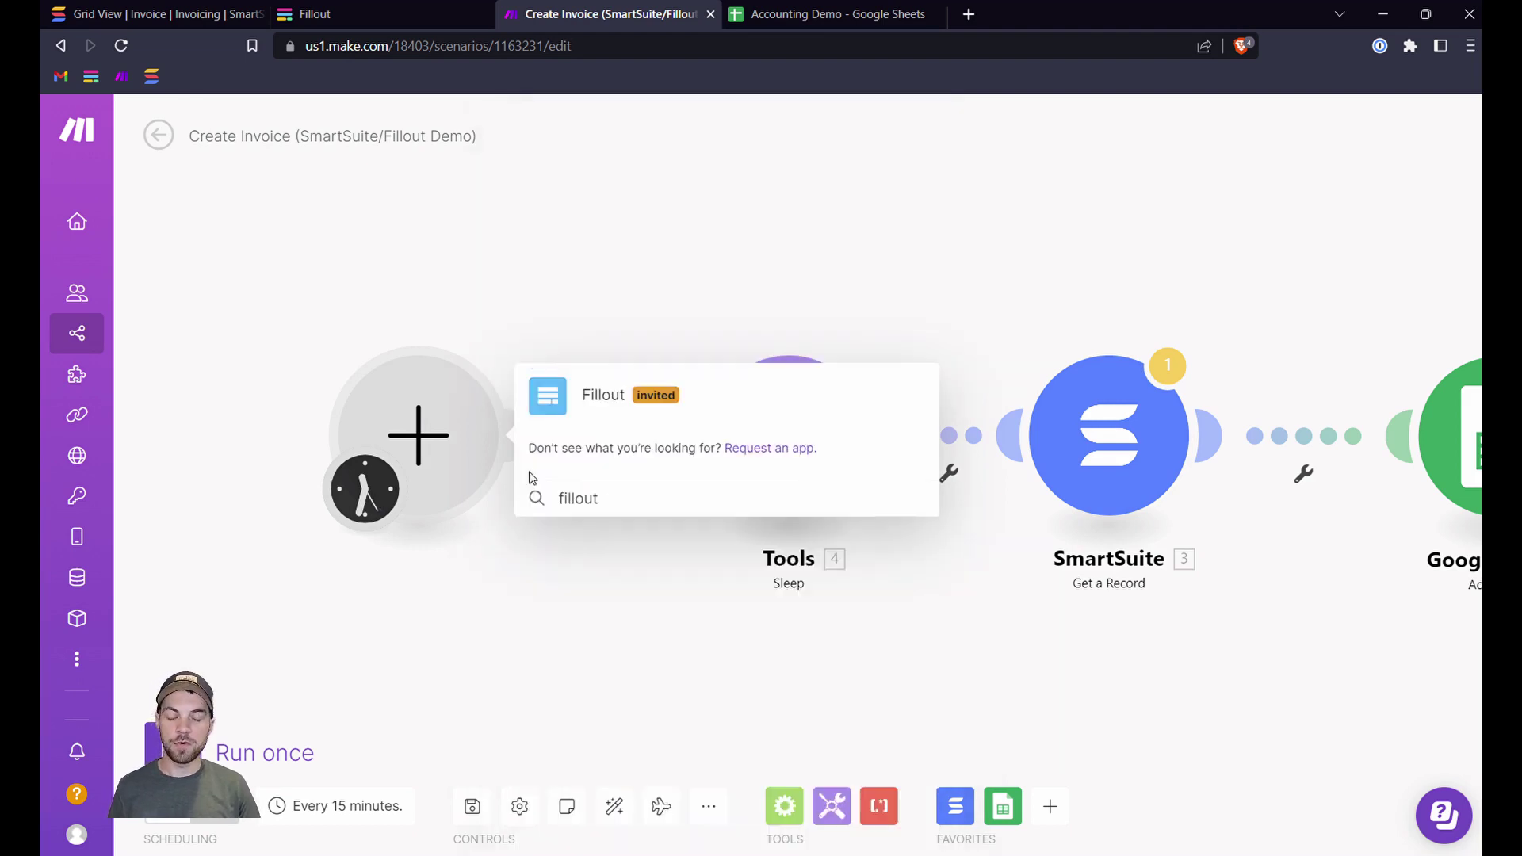
{"action": "left_click", "coordinate": [601, 403]}
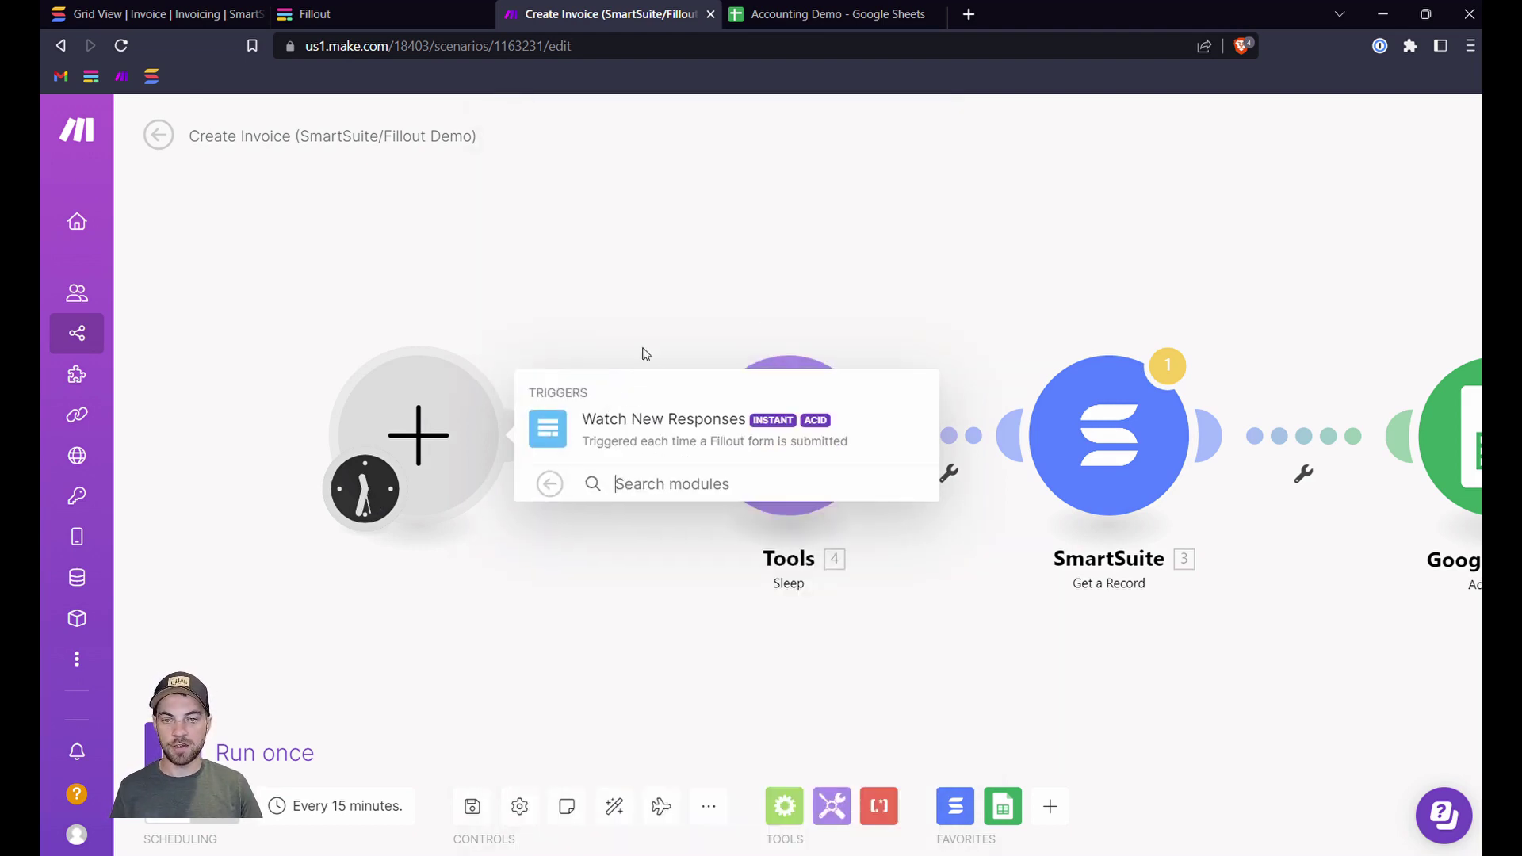
{"action": "left_click", "coordinate": [644, 440]}
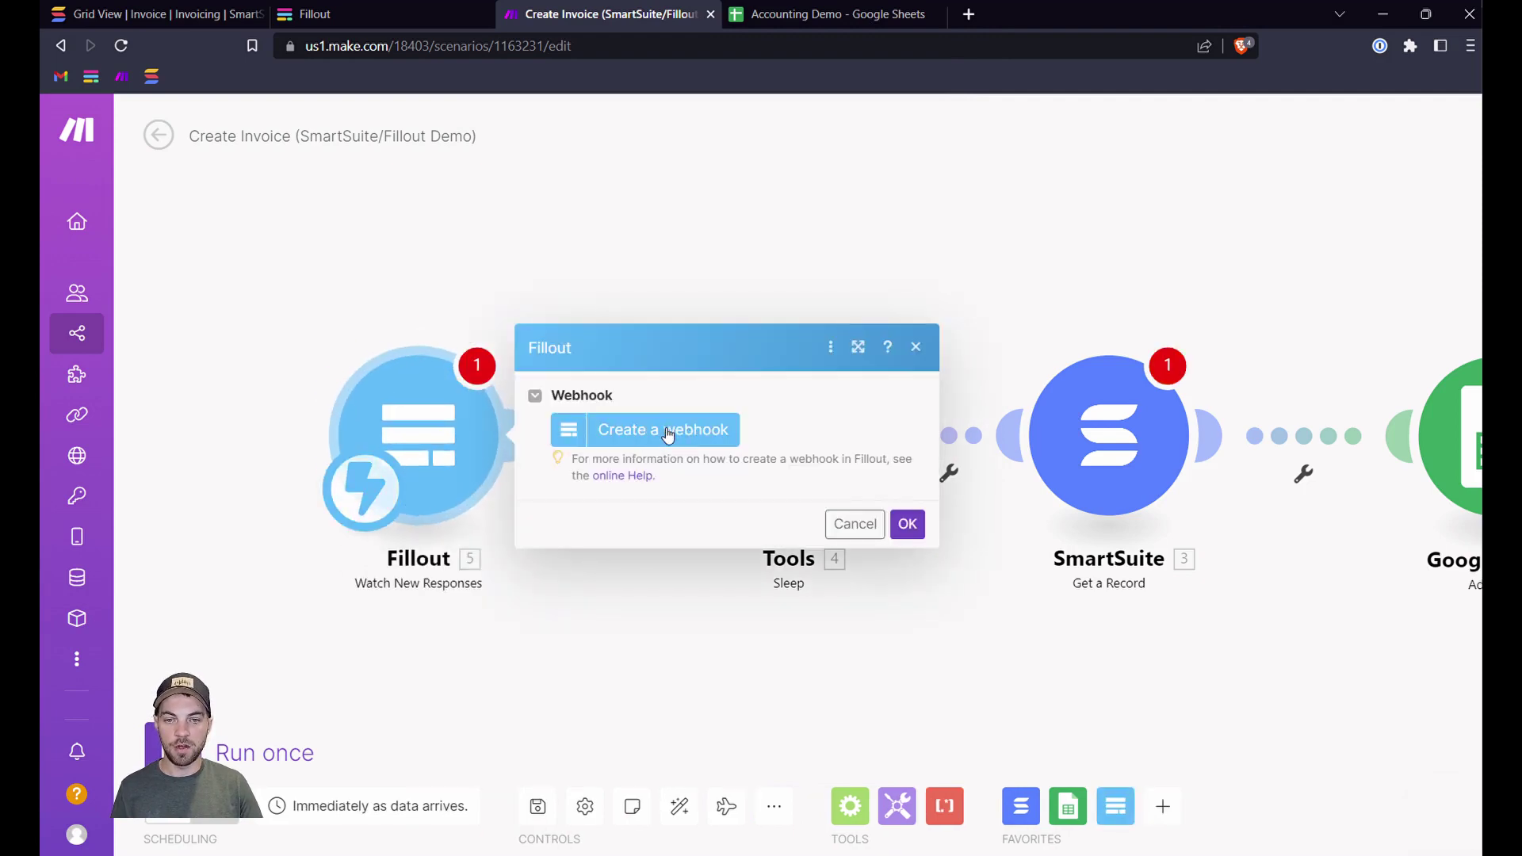
Create a webhook named 'New Invoice (Fillout) Demo' with a newly authorized Fillout connection.
{"action": "left_click", "coordinate": [663, 430]}
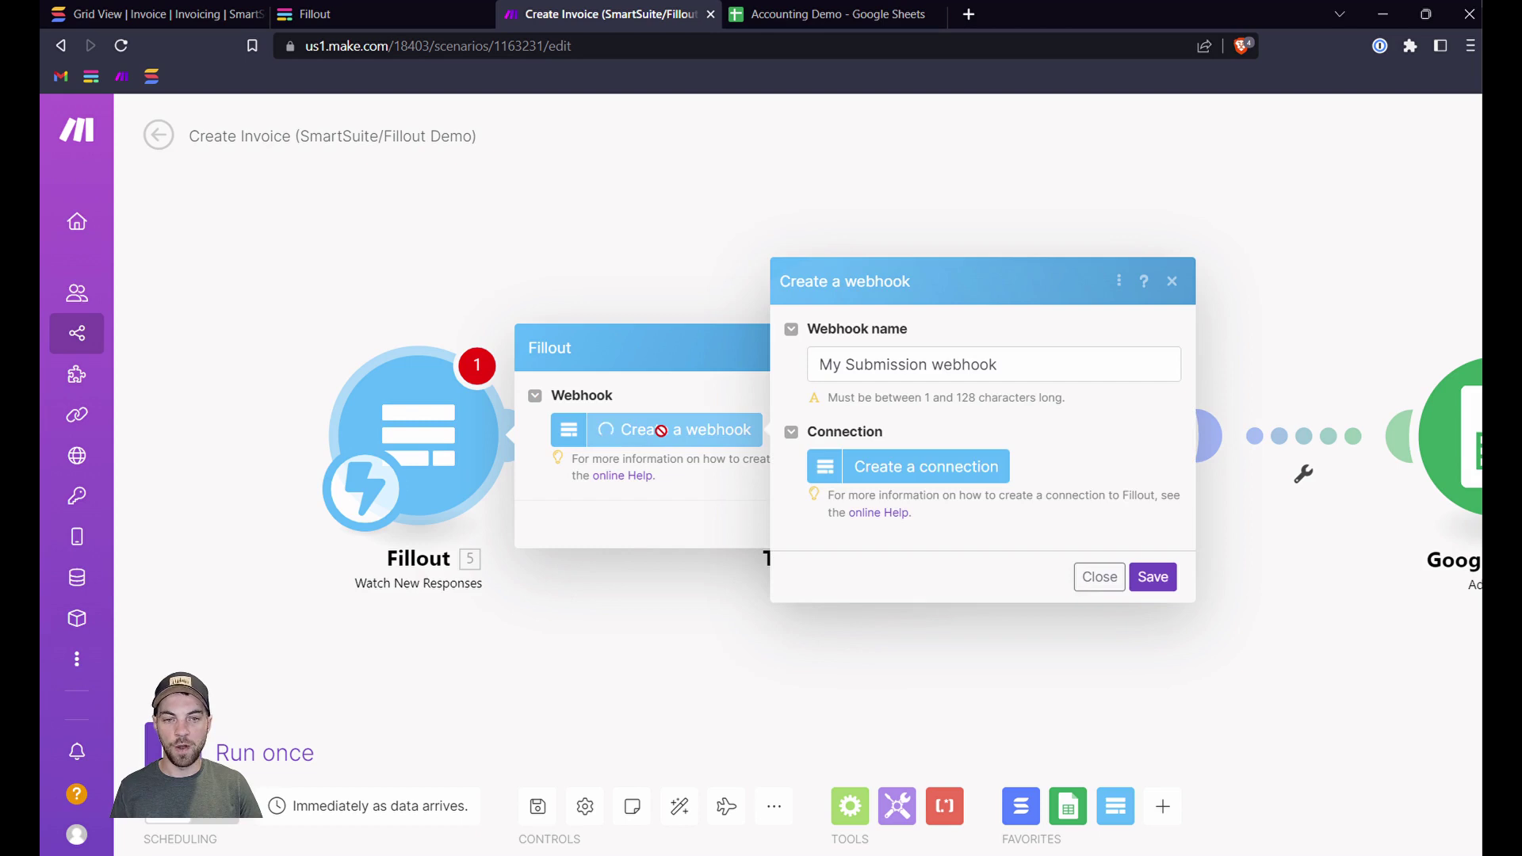
{"action": "left_click_drag", "start_coordinate": [823, 369], "coordinate": [1038, 369]}
{"action": "type", "text": "New I"}
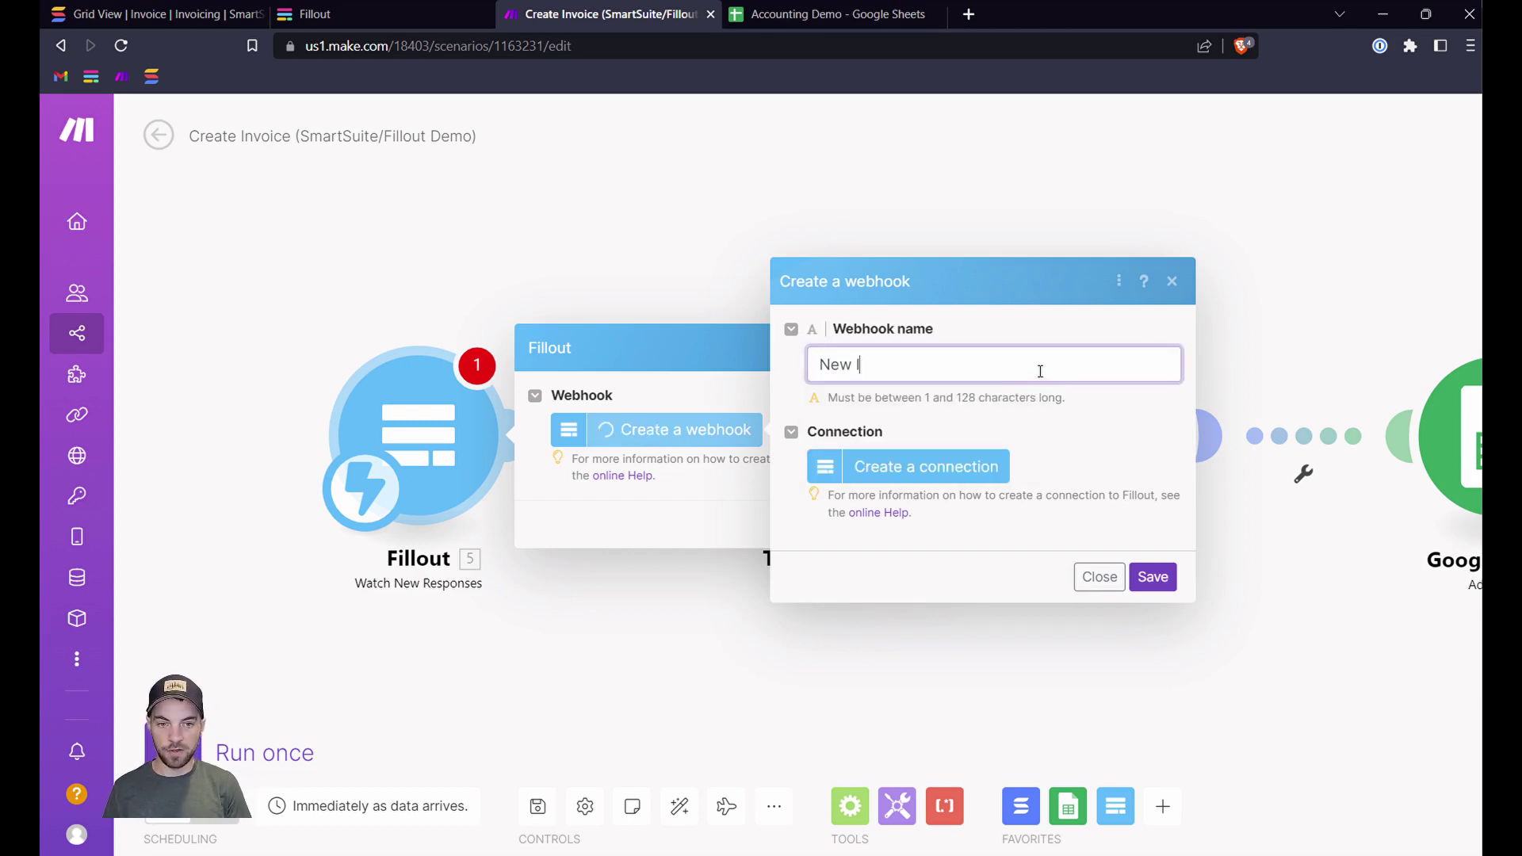
{"action": "type", "text": "nvoice (Fillout) Demo"}
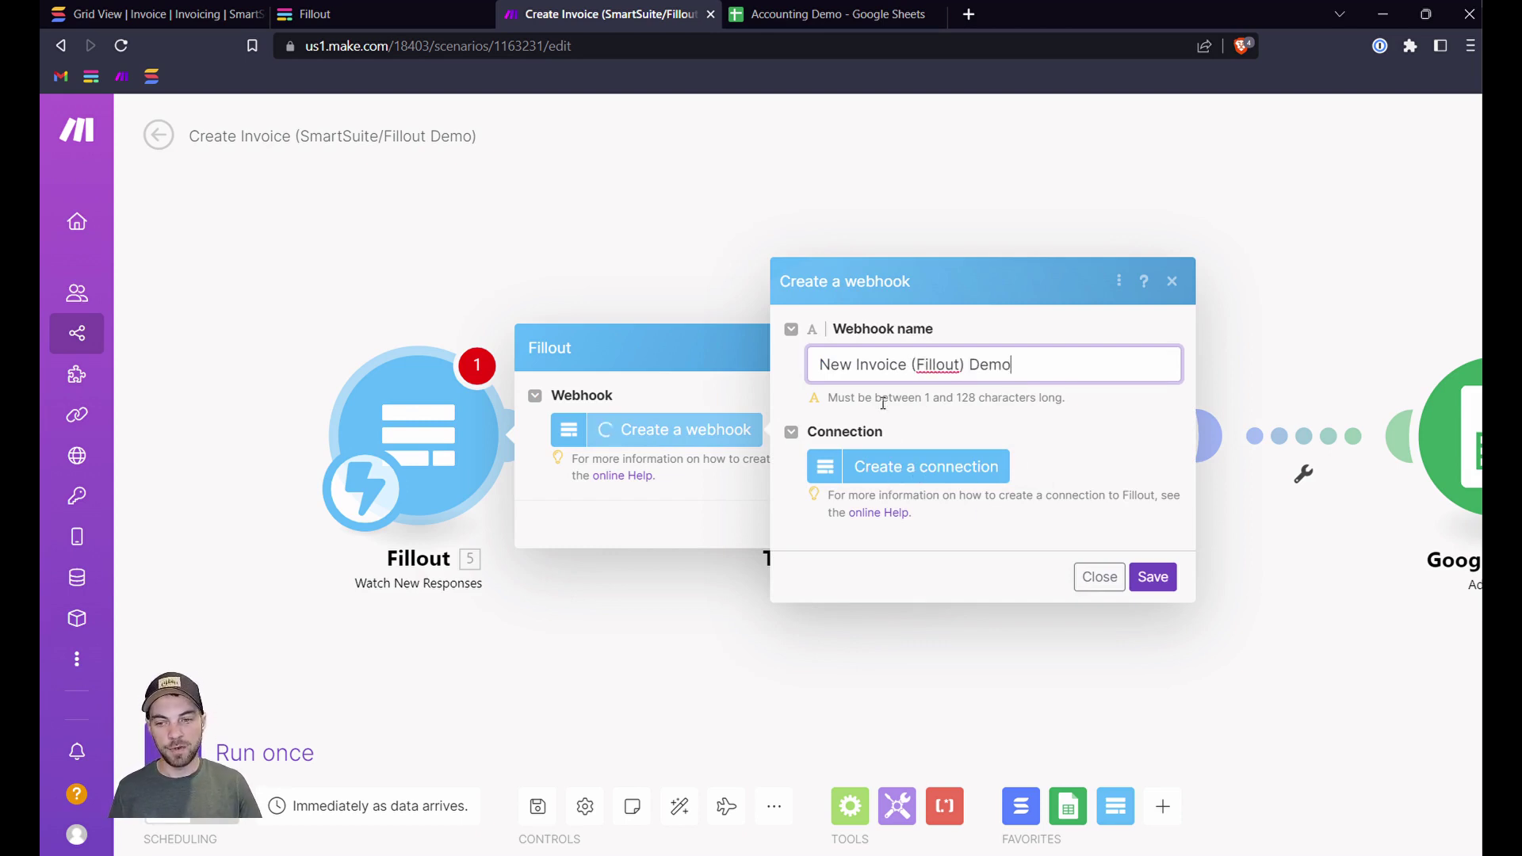
{"action": "left_click", "coordinate": [942, 476]}
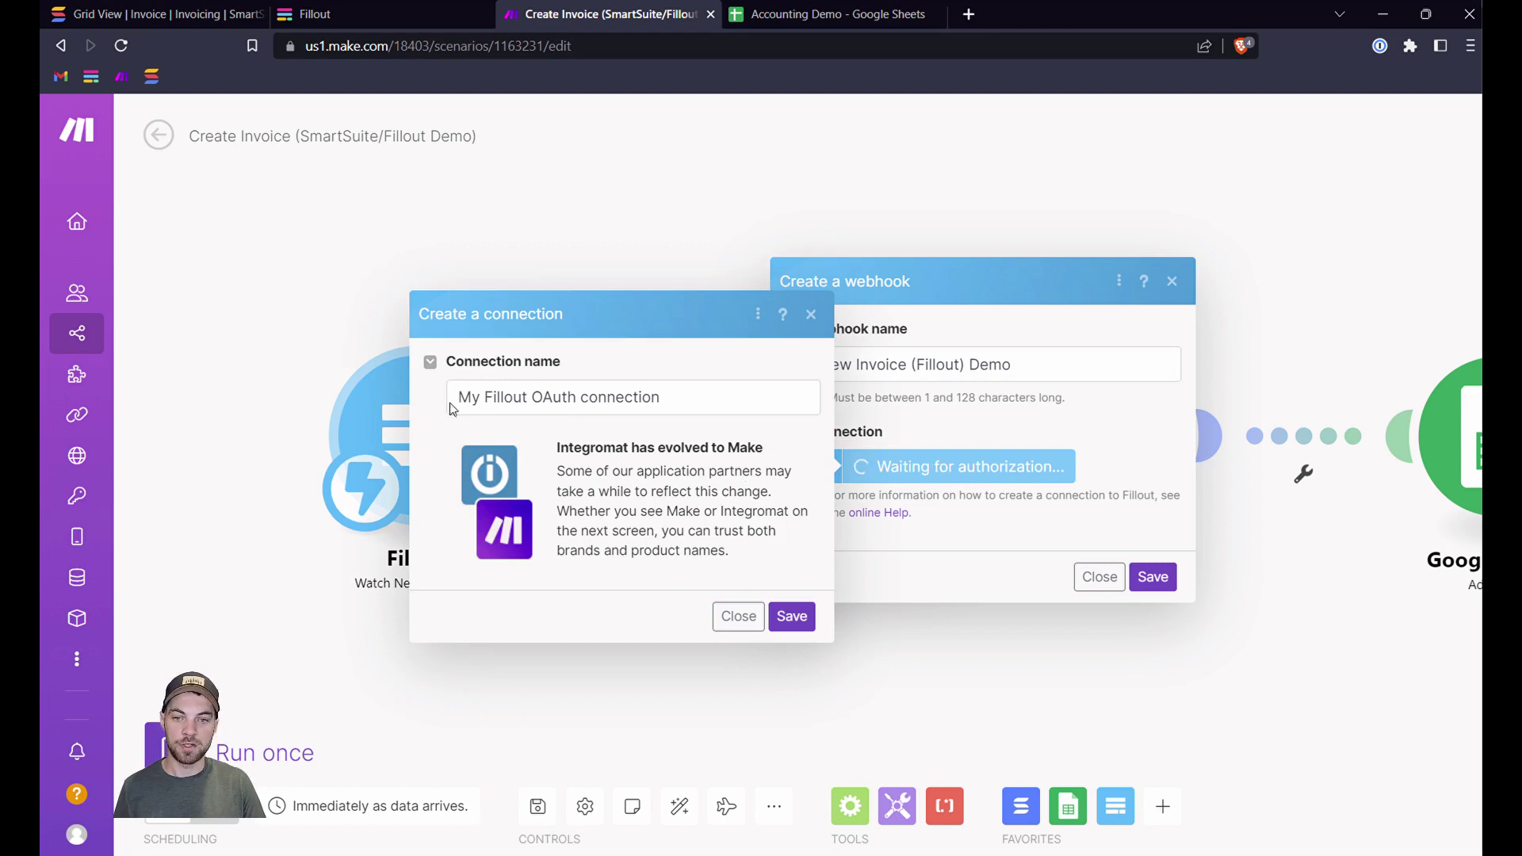
{"action": "double_click", "coordinate": [479, 397]}
{"action": "left_click", "coordinate": [792, 616]}
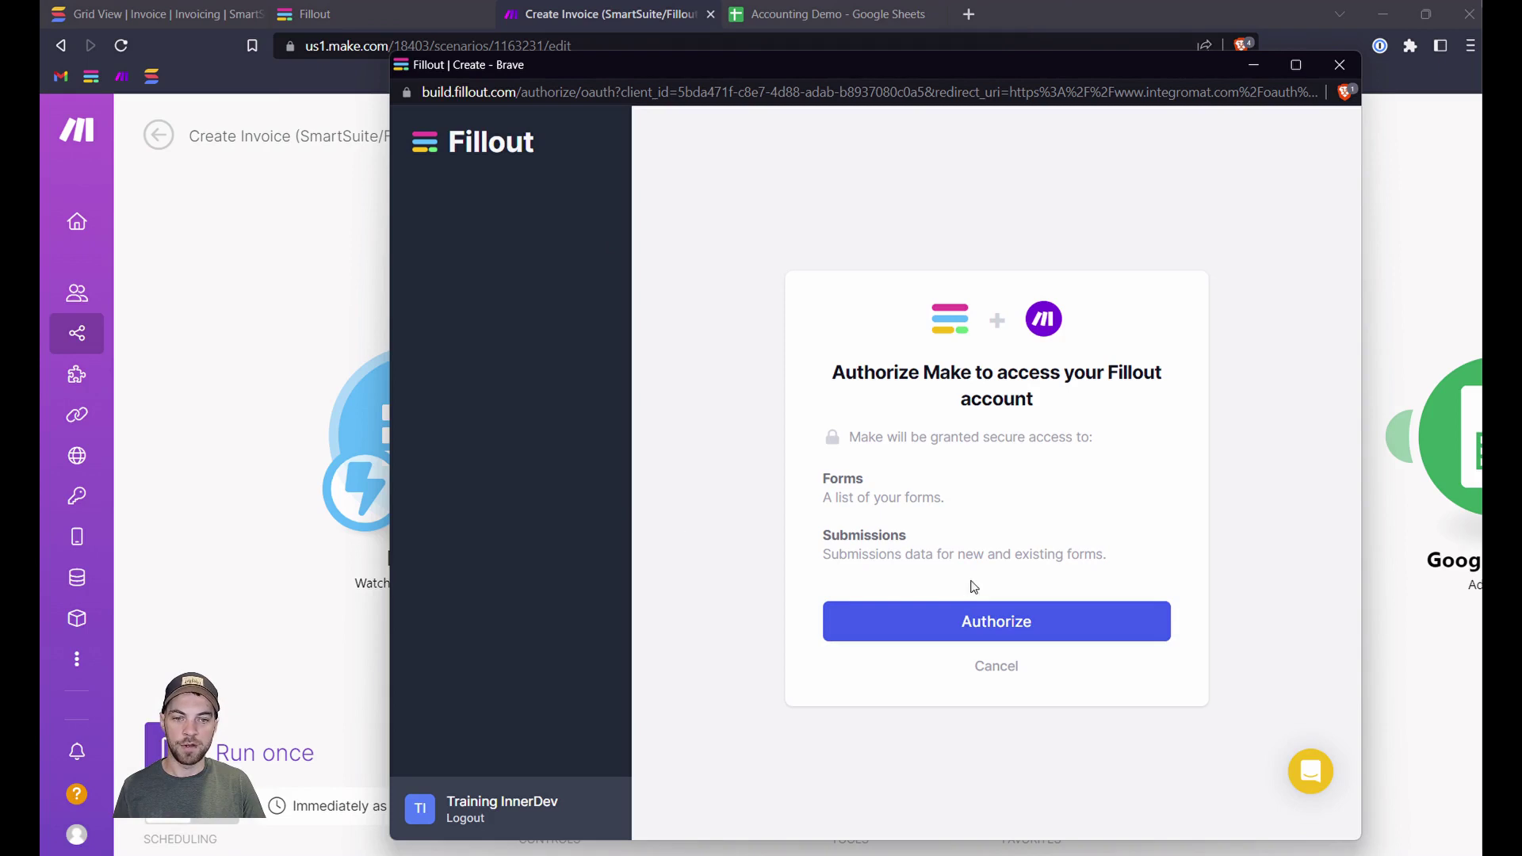
{"action": "left_click", "coordinate": [1062, 637]}
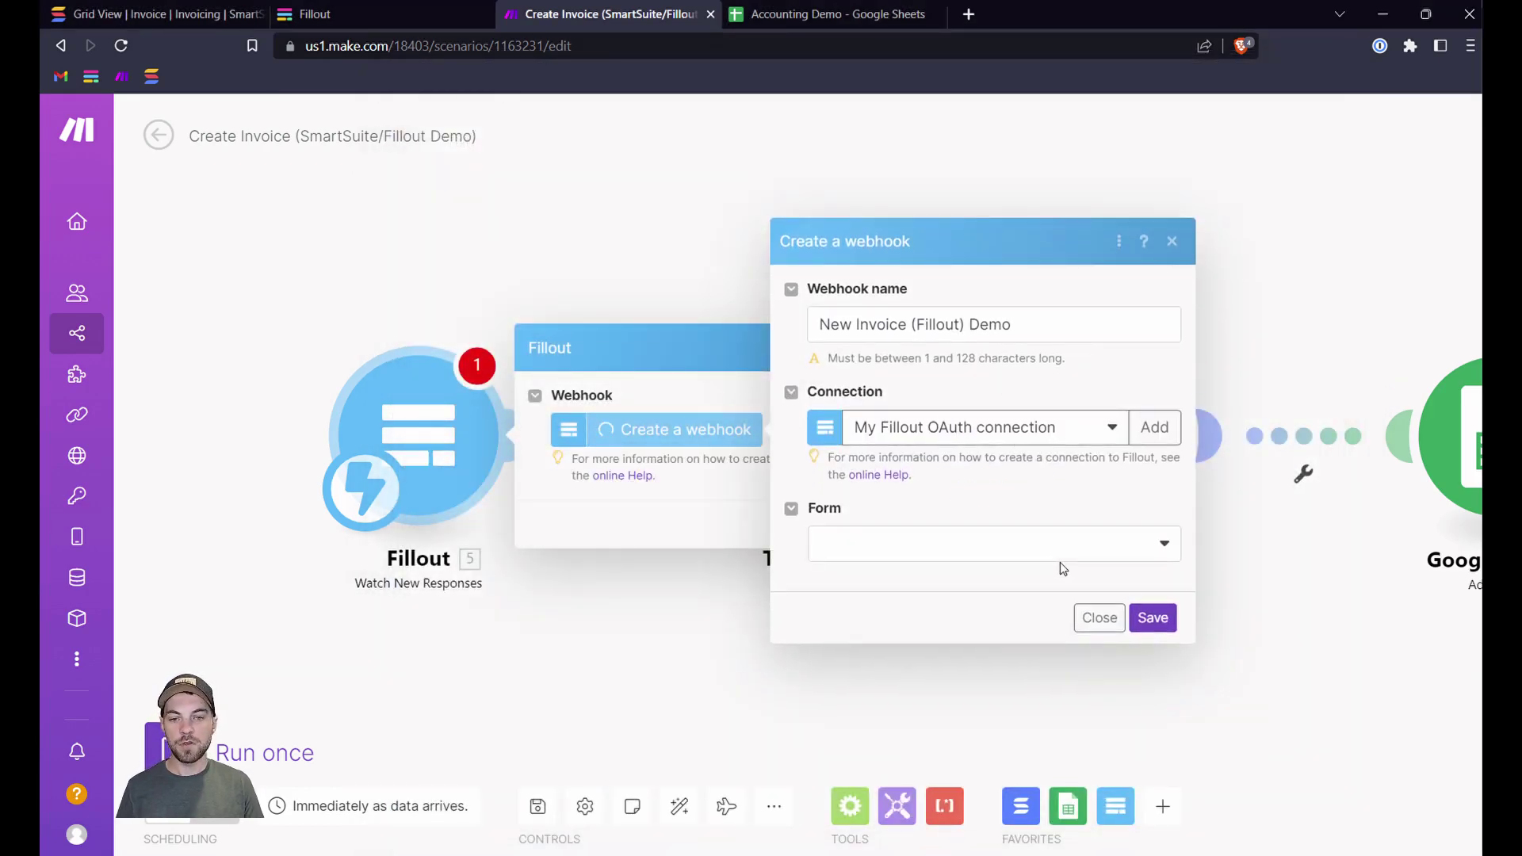
Select the New Invoice form for the webhook, save it and confirm the trigger.
{"action": "left_click", "coordinate": [1027, 555]}
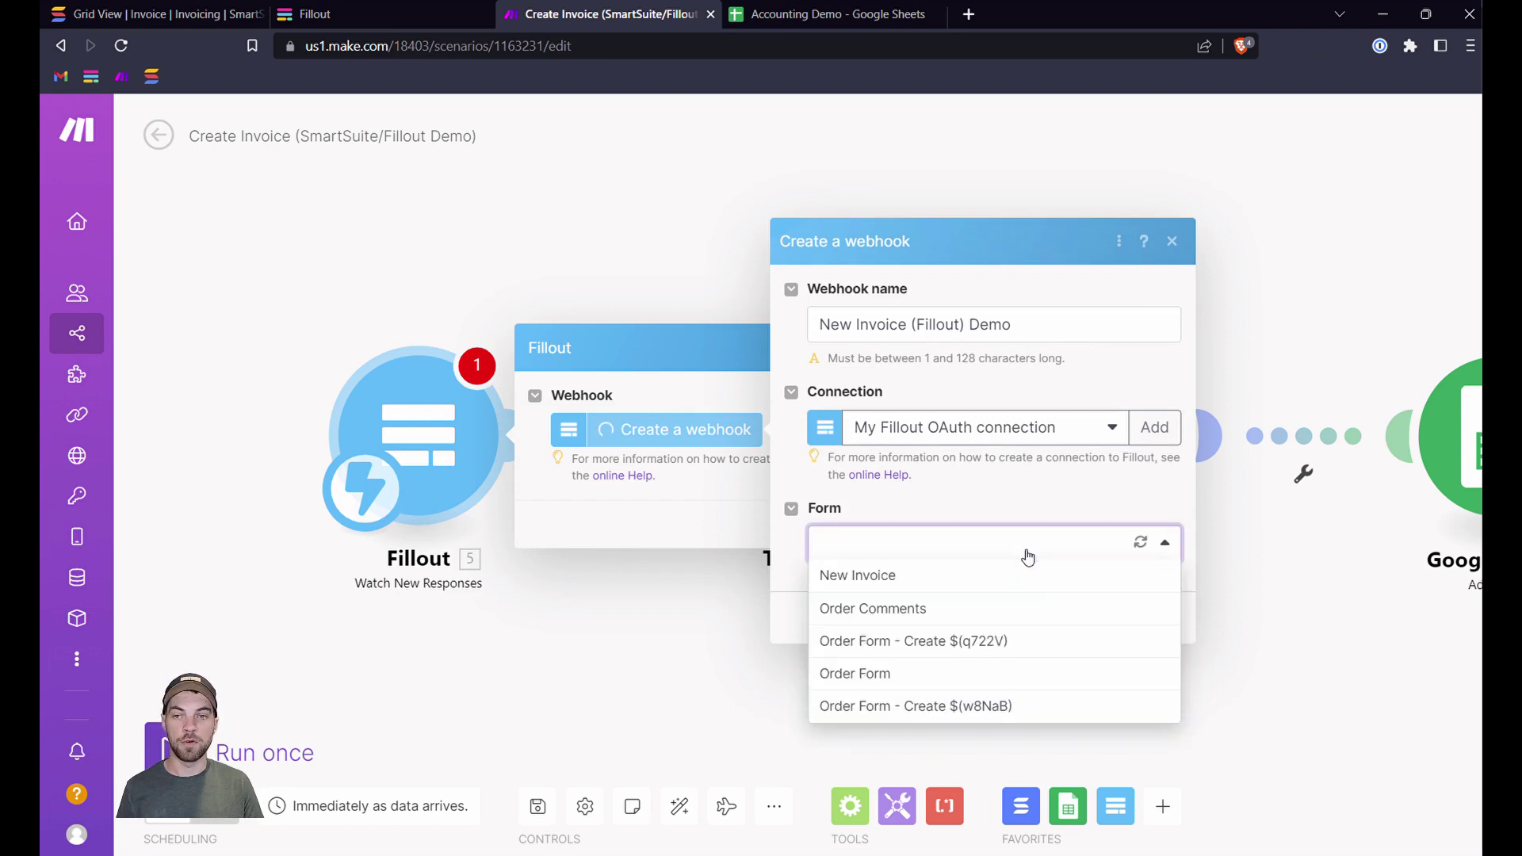
{"action": "left_click", "coordinate": [387, 21]}
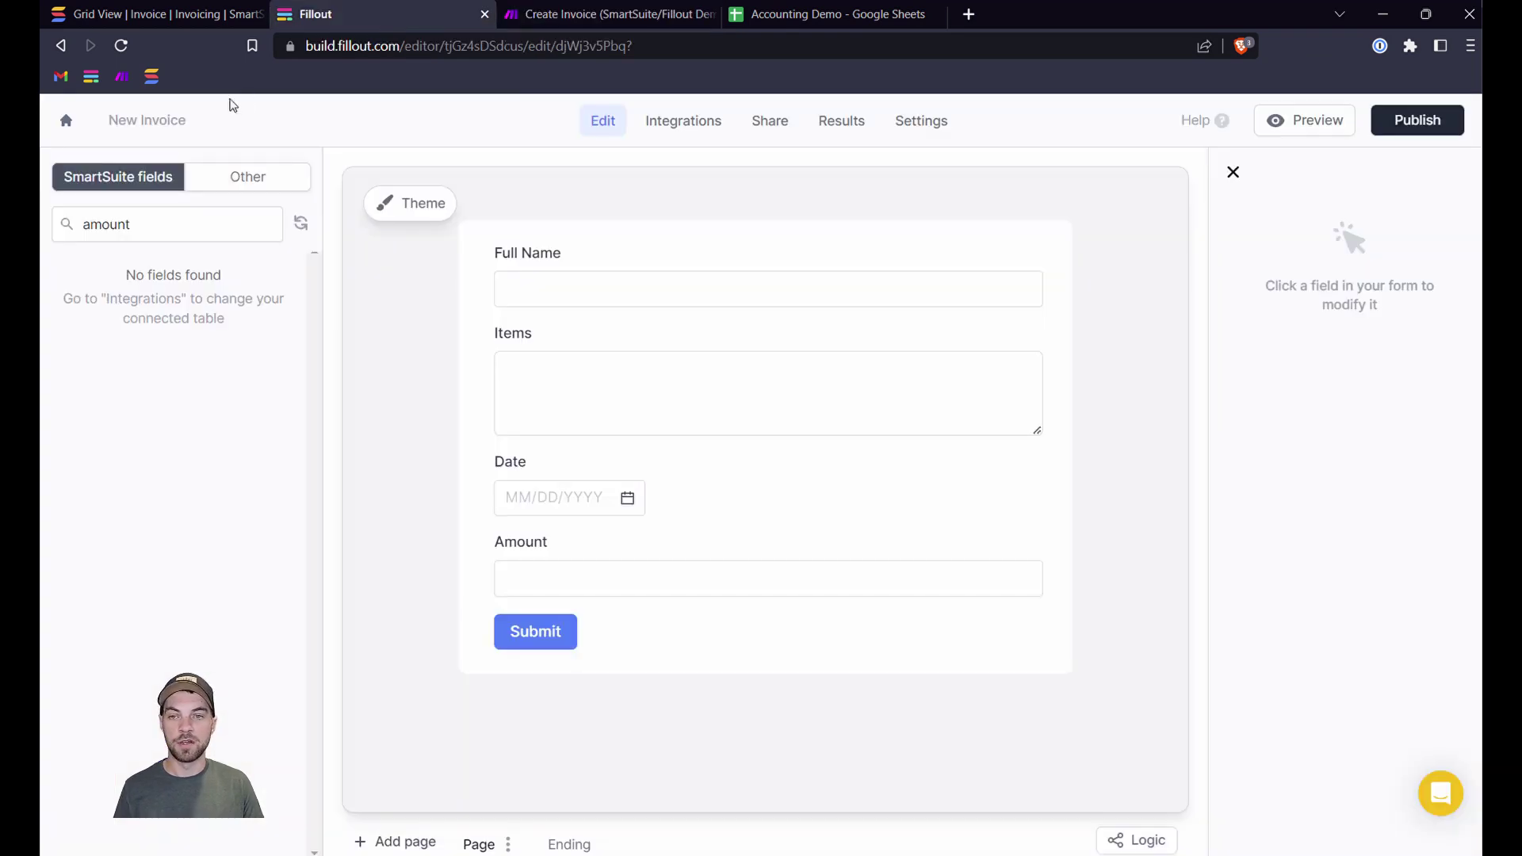
{"action": "left_click", "coordinate": [549, 16]}
{"action": "left_click", "coordinate": [961, 547]}
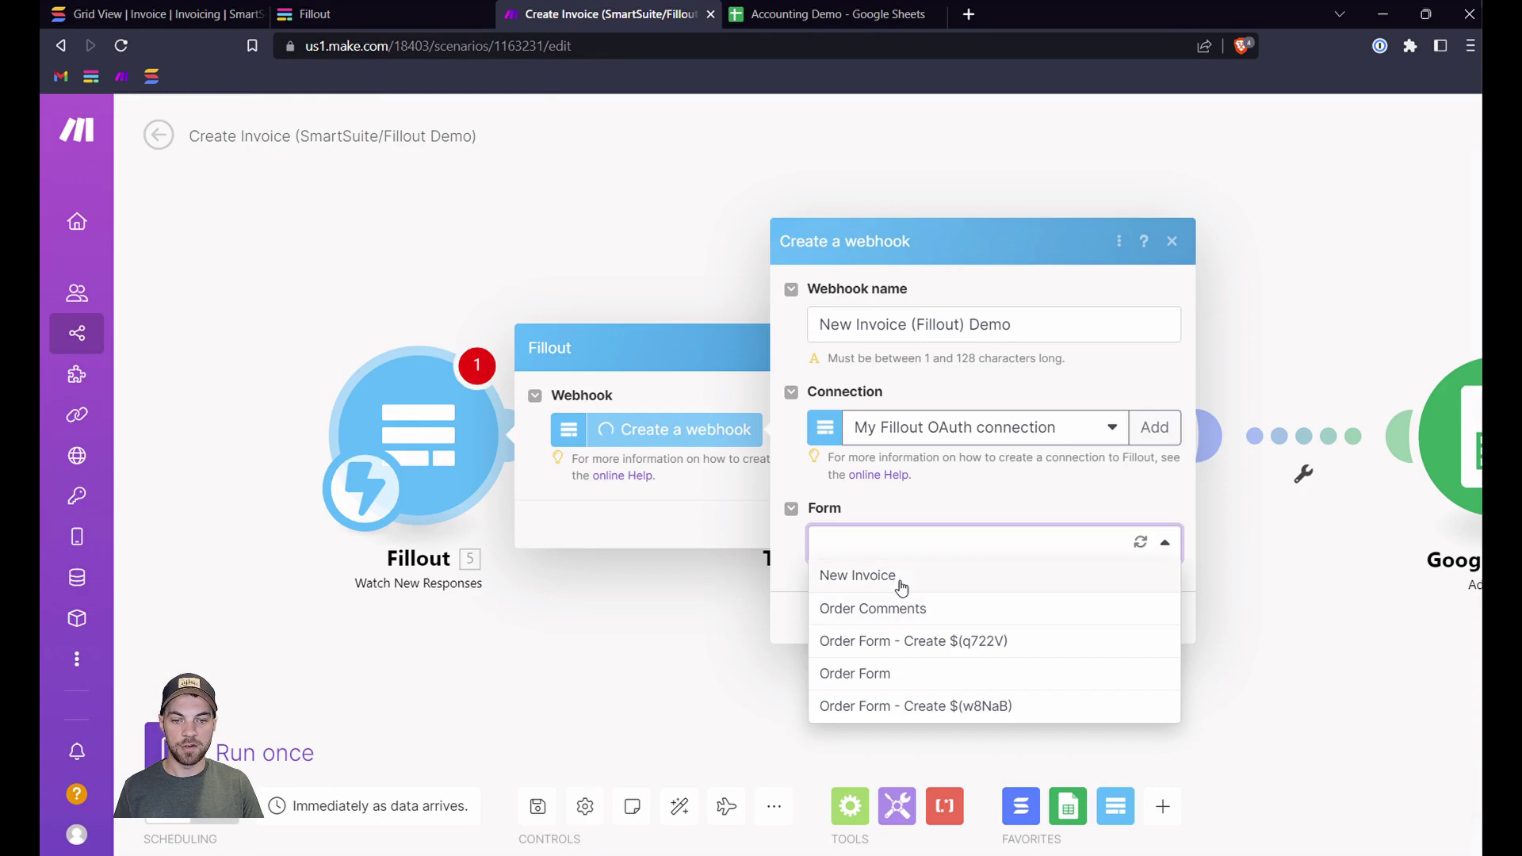
{"action": "left_click", "coordinate": [901, 577]}
{"action": "left_click", "coordinate": [1153, 620]}
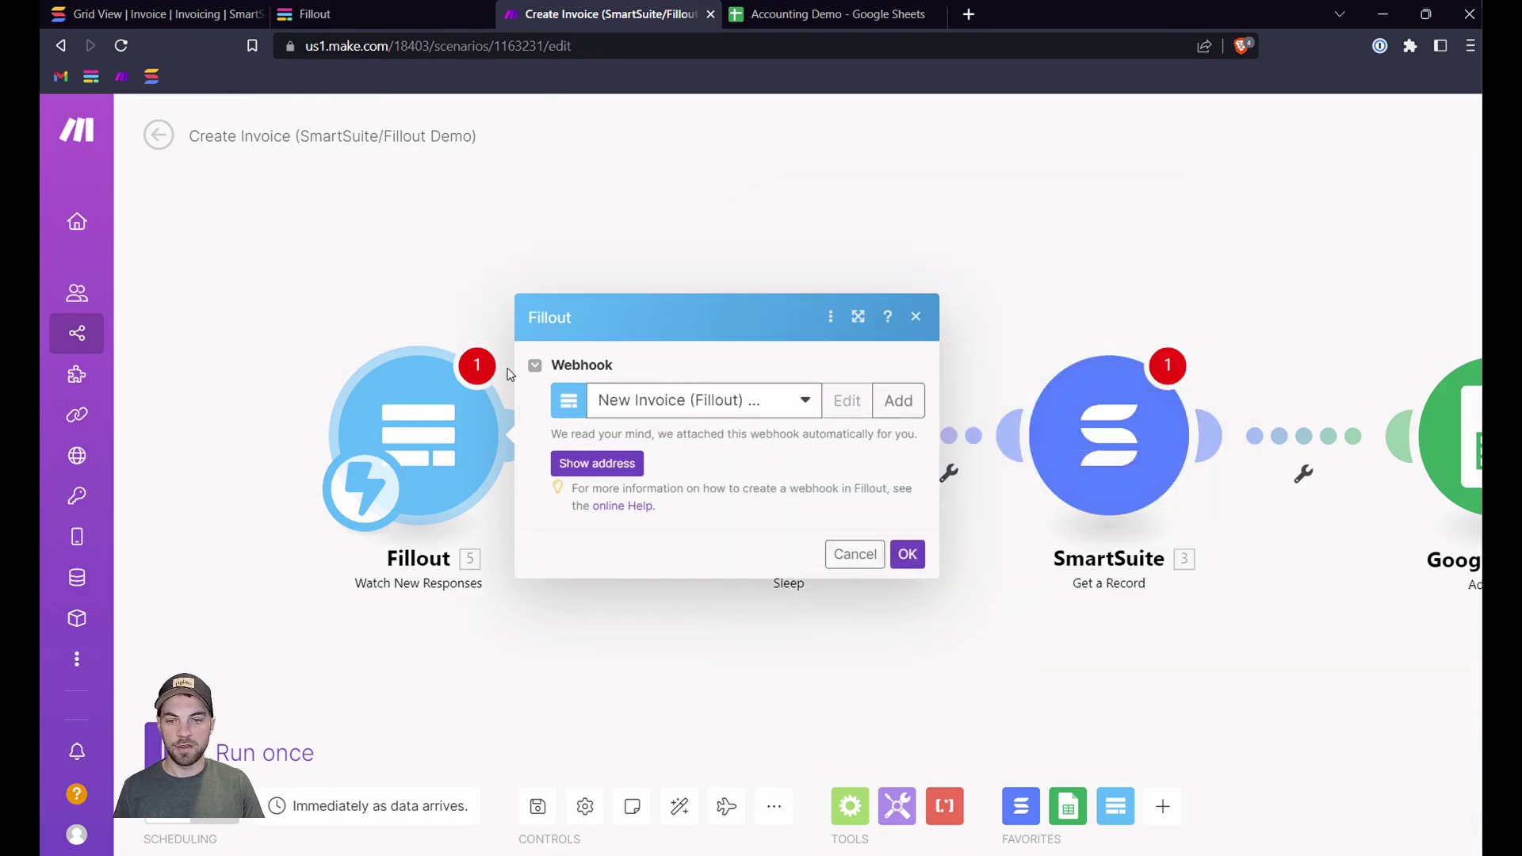
{"action": "left_click", "coordinate": [907, 557]}
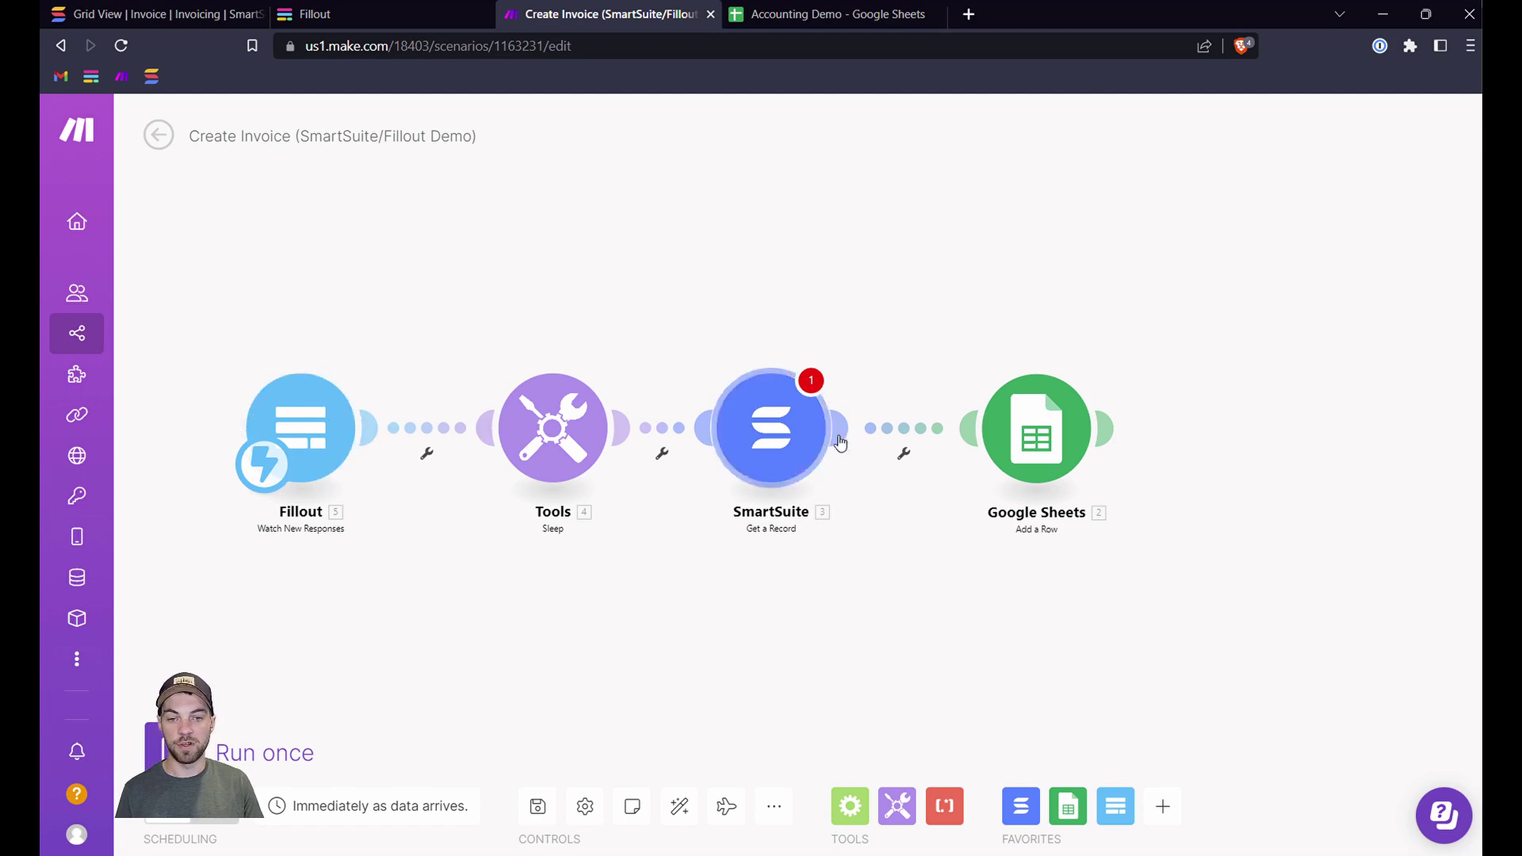
{"action": "mouse_move", "coordinate": [1068, 429]}
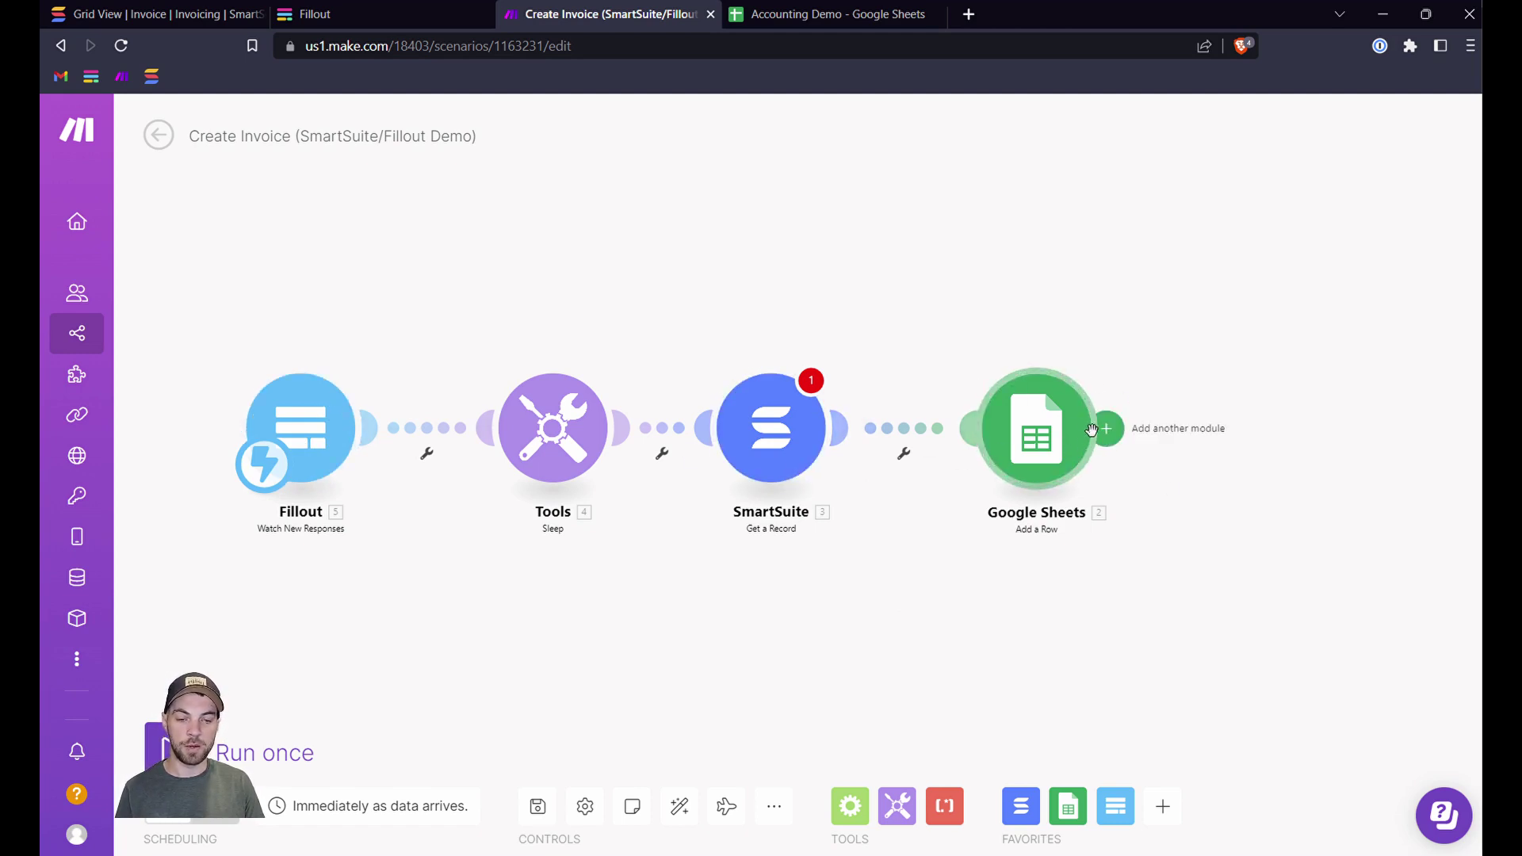
{"action": "mouse_move", "coordinate": [858, 639]}
{"action": "left_mouse_down"}
{"action": "mouse_move", "coordinate": [961, 666]}
{"action": "mouse_move", "coordinate": [842, 656]}
{"action": "left_mouse_up"}
{"action": "left_click_drag", "start_coordinate": [961, 654], "coordinate": [1026, 601]}
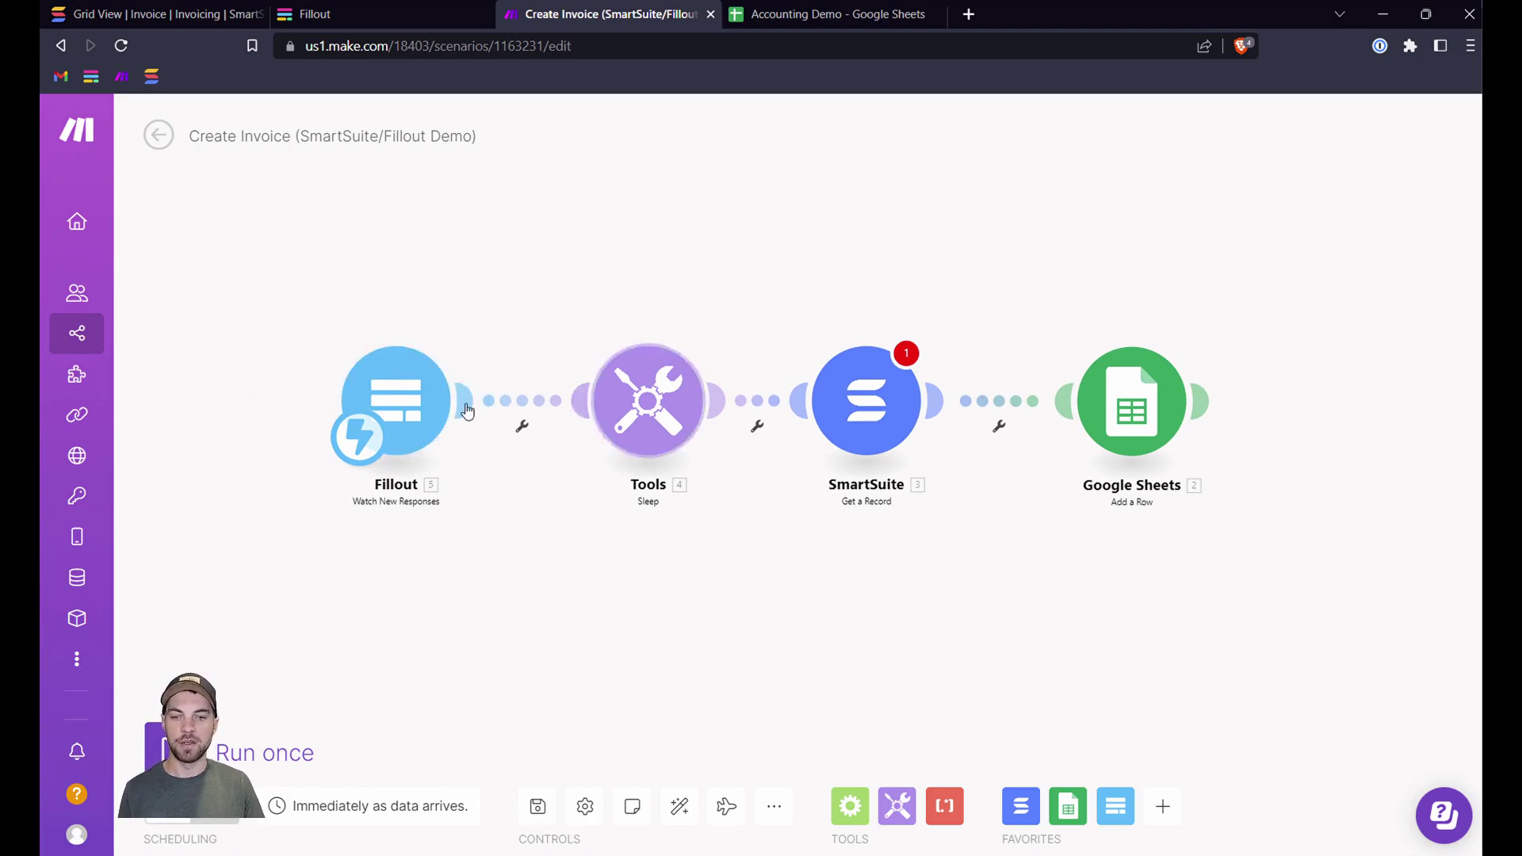
{"action": "left_click_drag", "start_coordinate": [651, 440], "coordinate": [510, 476]}
{"action": "left_click_drag", "start_coordinate": [664, 687], "coordinate": [741, 683]}
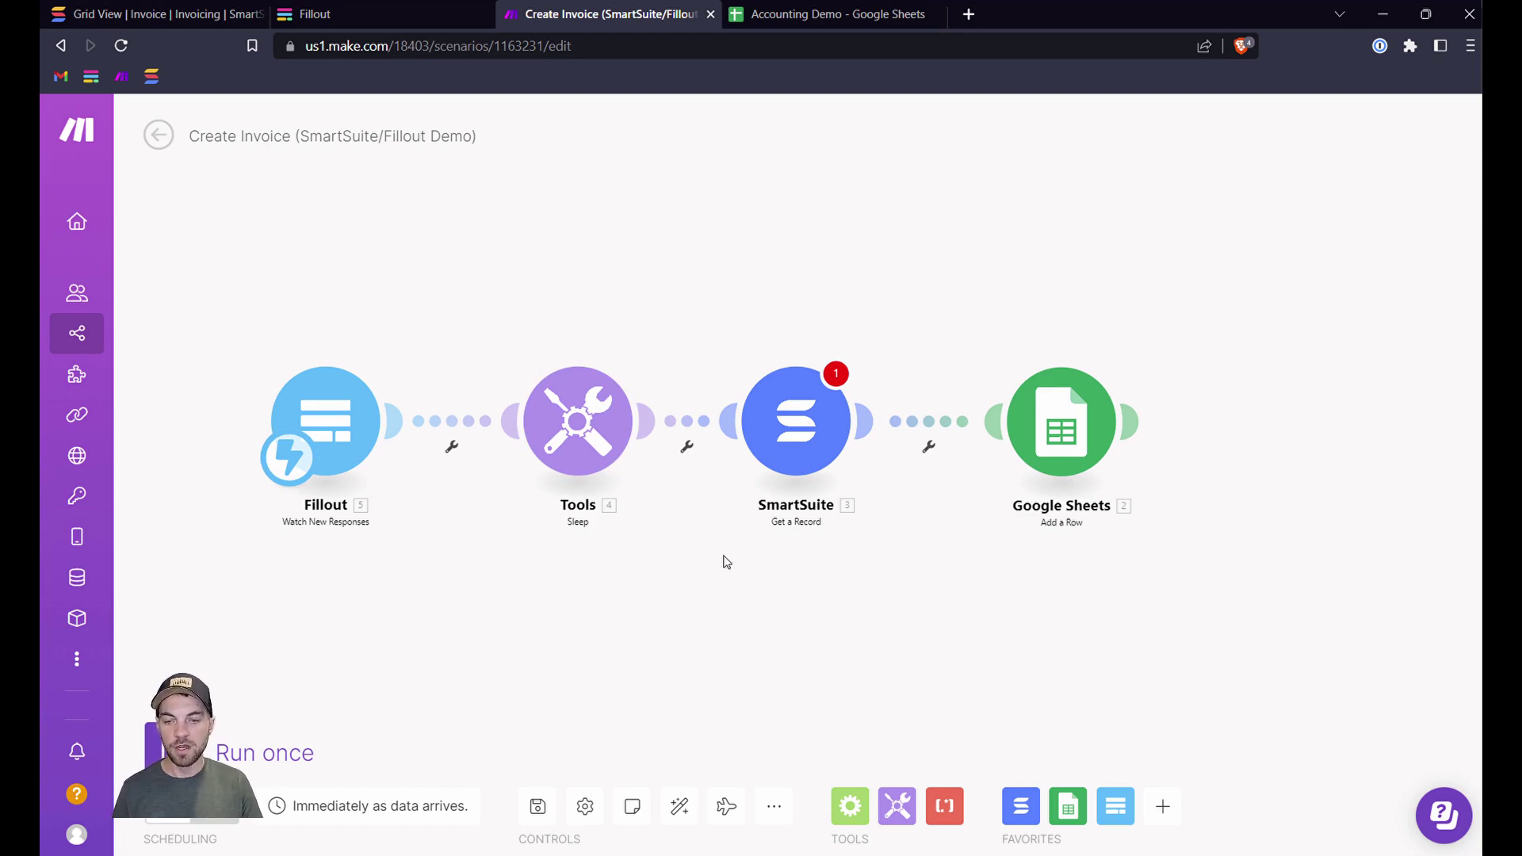
{"action": "scroll", "coordinate": [741, 578], "scroll_direction": "right", "scroll_amount": 3}
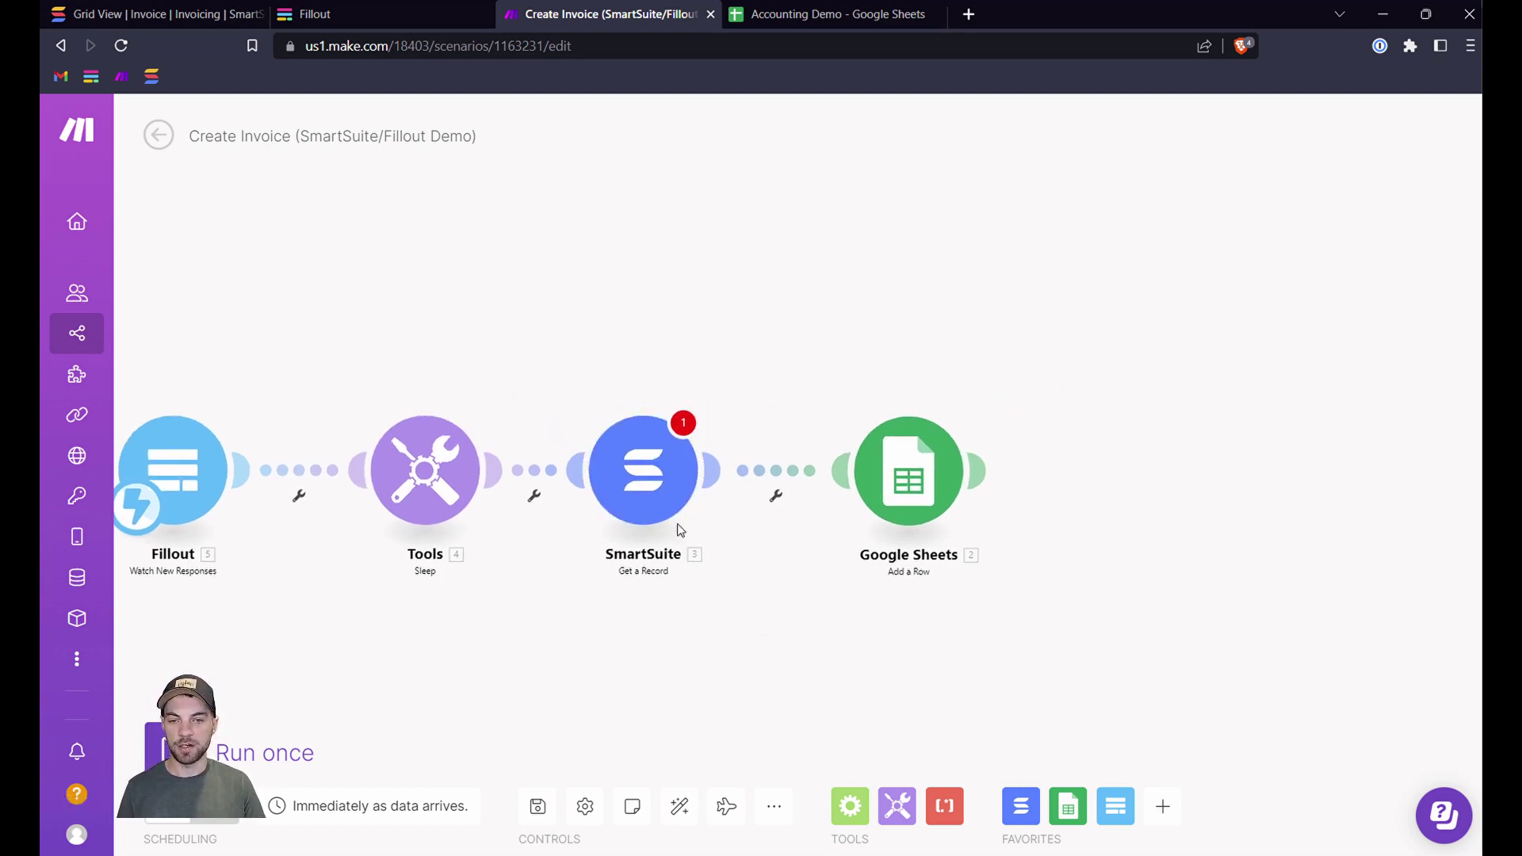
{"action": "scroll", "coordinate": [679, 533], "scroll_direction": "left", "scroll_amount": 3}
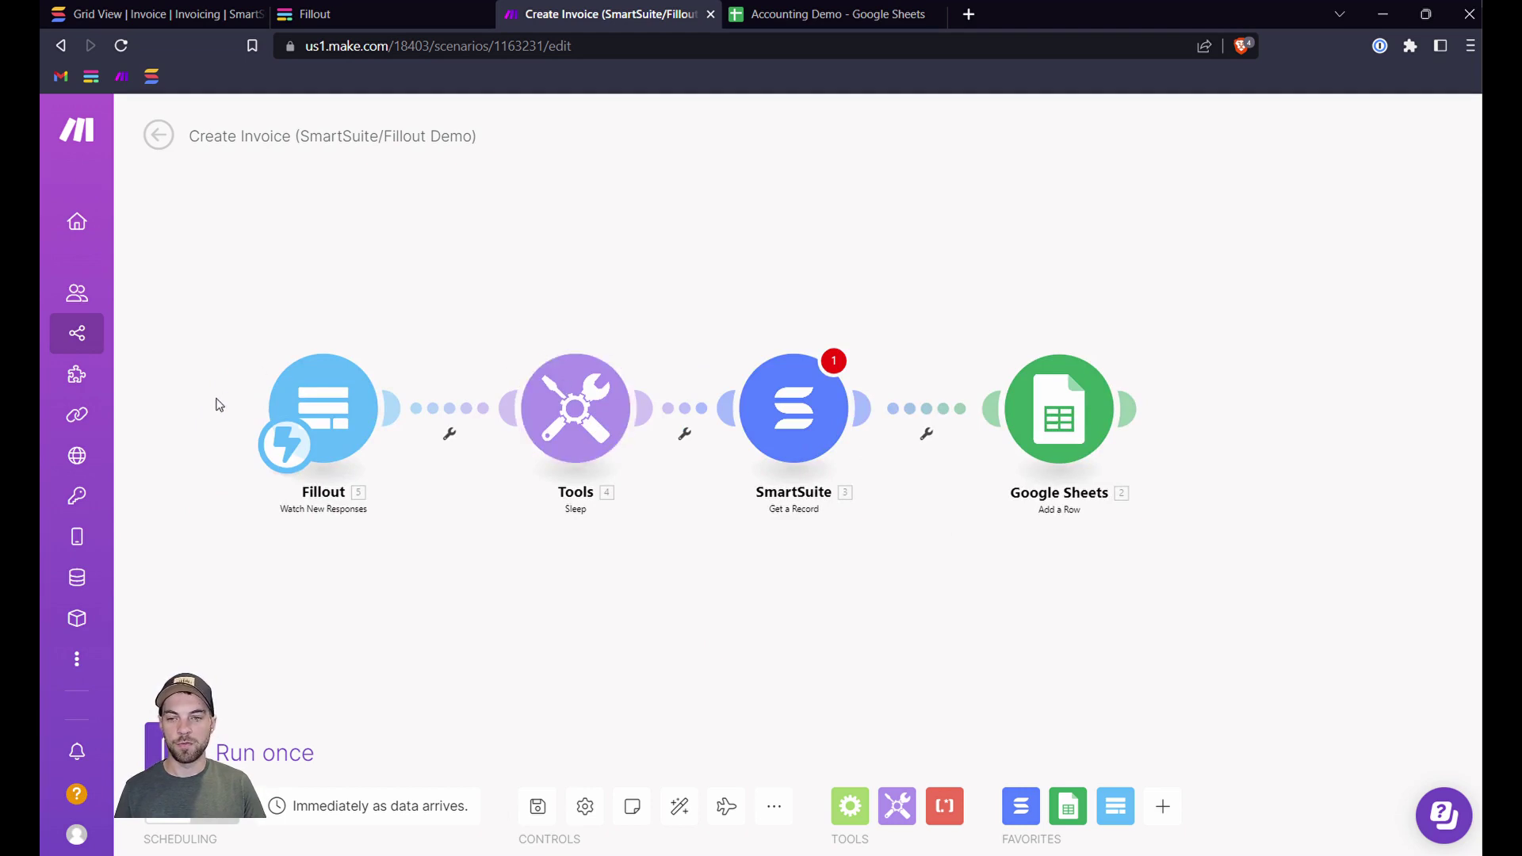
{"action": "left_click", "coordinate": [198, 14]}
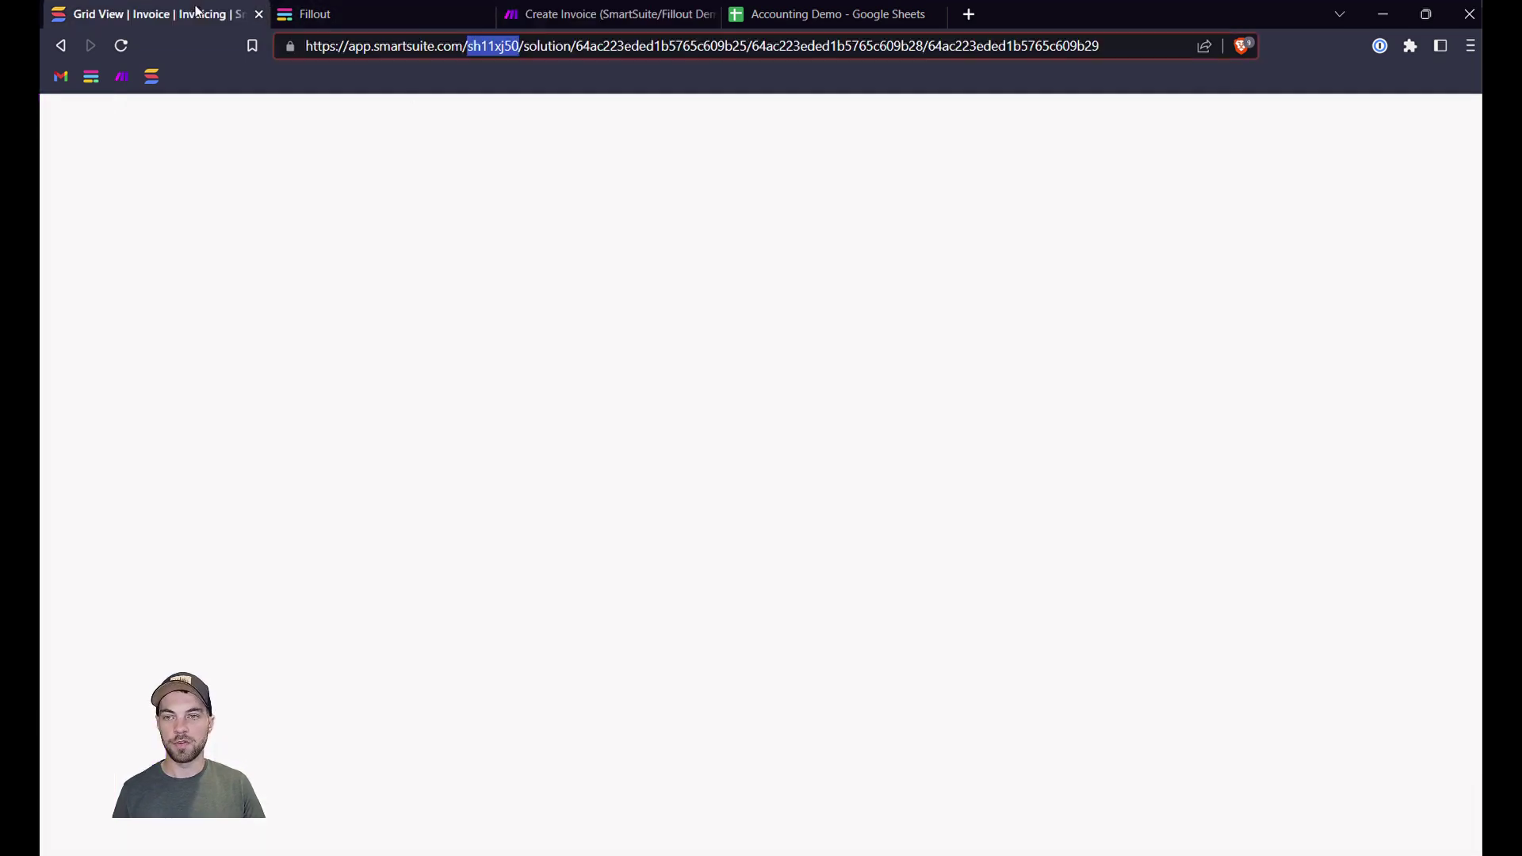
{"action": "left_click", "coordinate": [652, 447]}
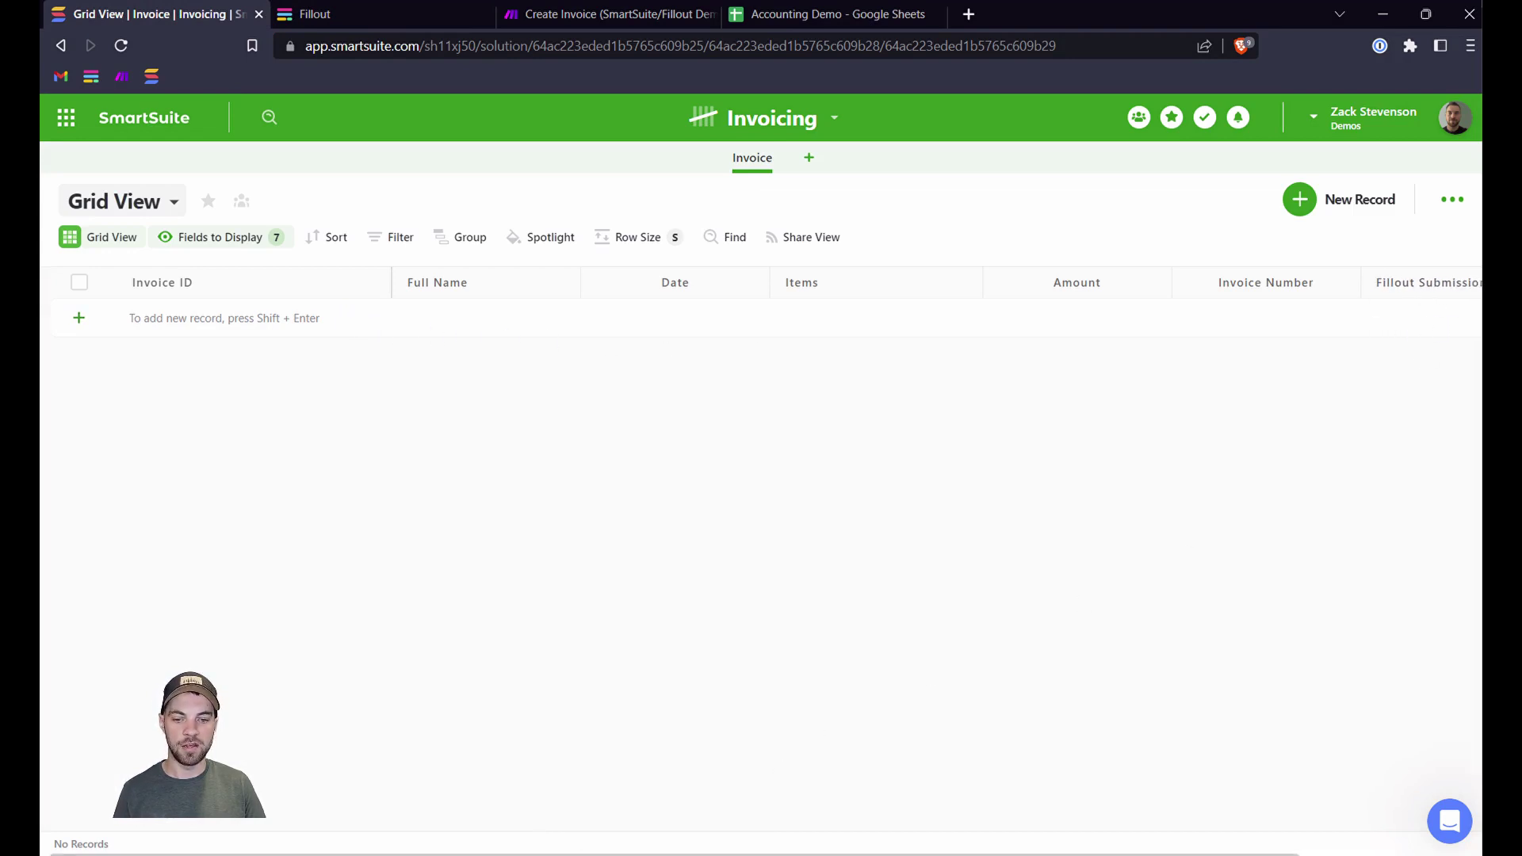
{"action": "left_click_drag", "start_coordinate": [707, 854], "coordinate": [841, 853]}
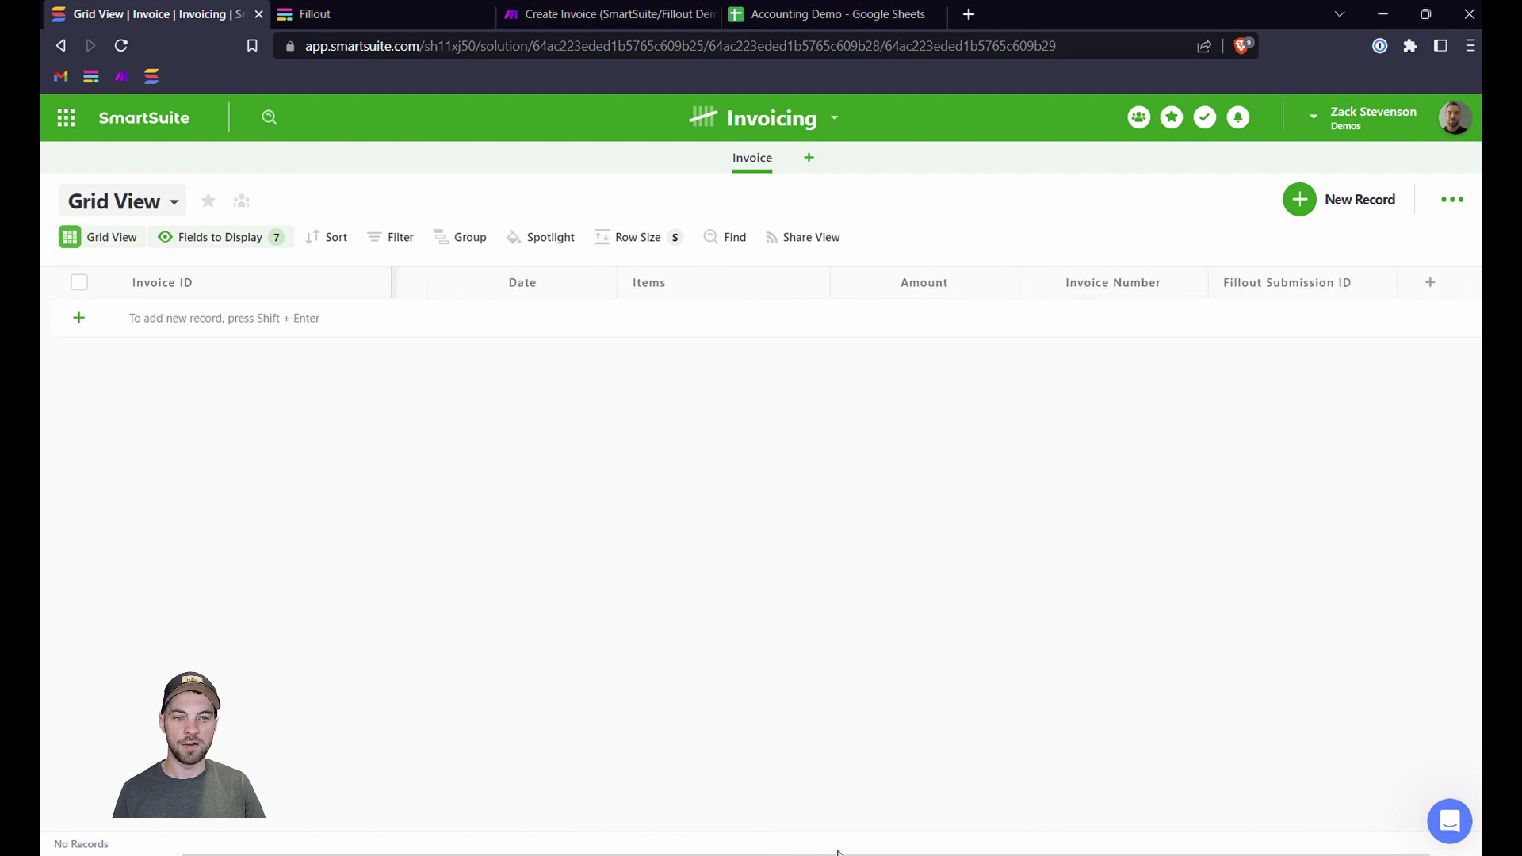
{"action": "left_click", "coordinate": [320, 16]}
{"action": "left_click", "coordinate": [609, 16]}
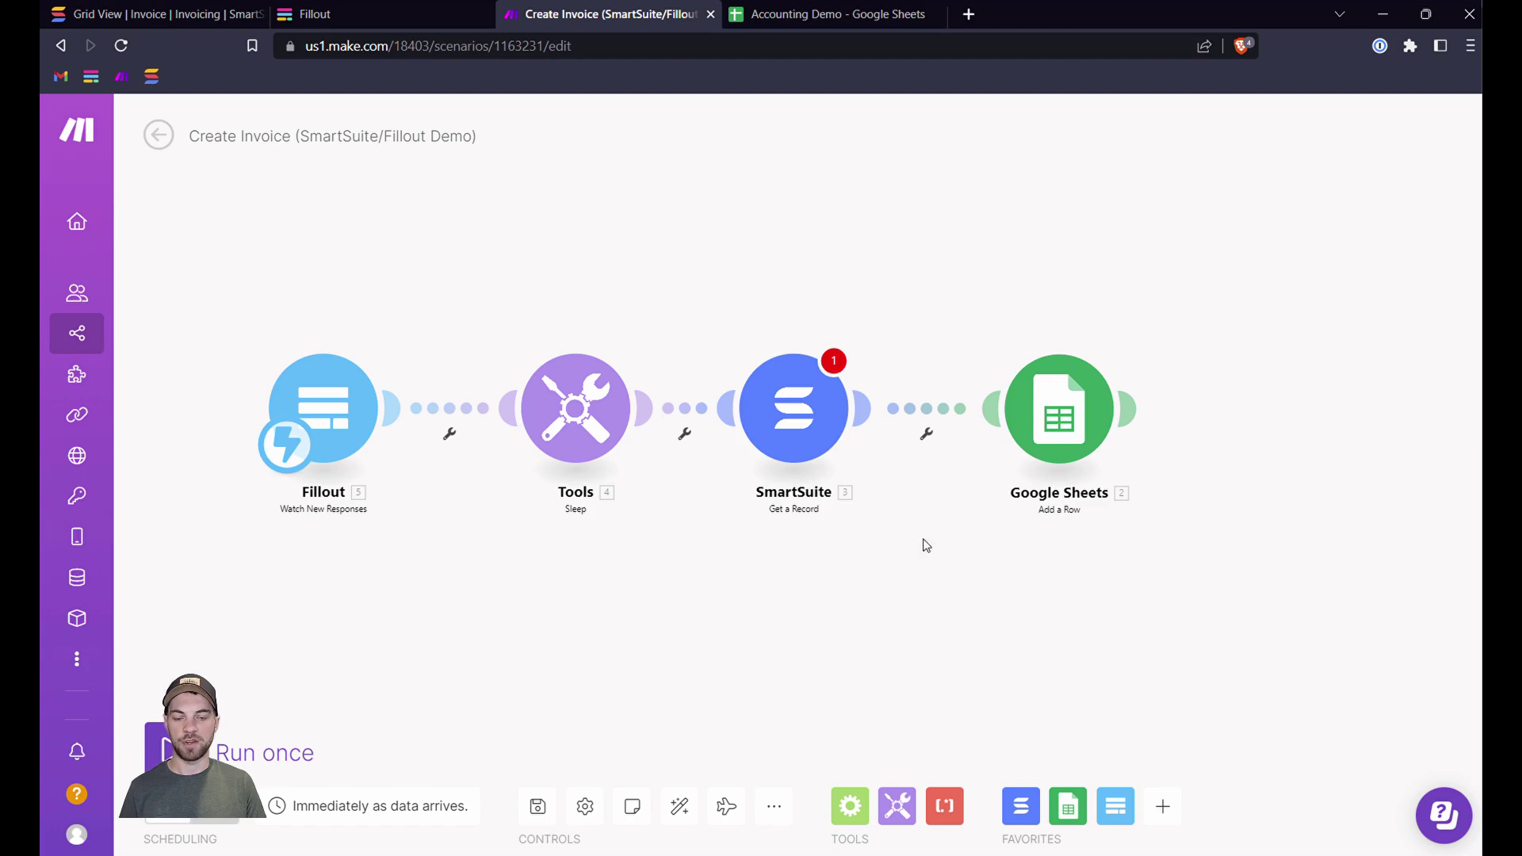
Set SmartSuite Get a Record to search Fillout Submission ID by 1.submissionId.
{"action": "left_click", "coordinate": [801, 420]}
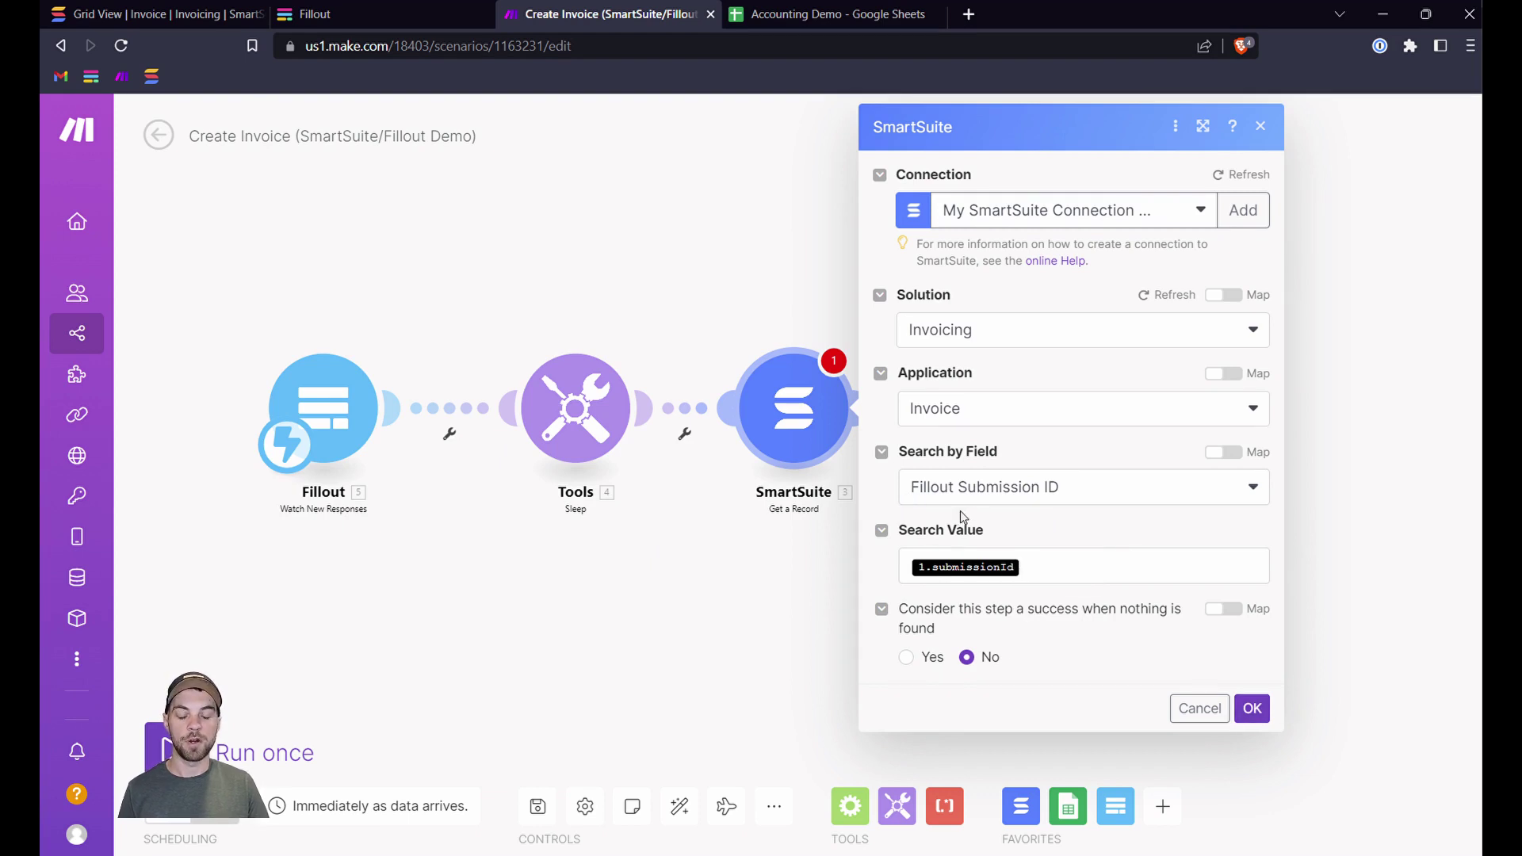
{"action": "left_click", "coordinate": [1252, 707]}
{"action": "left_click_drag", "start_coordinate": [757, 672], "coordinate": [986, 693]}
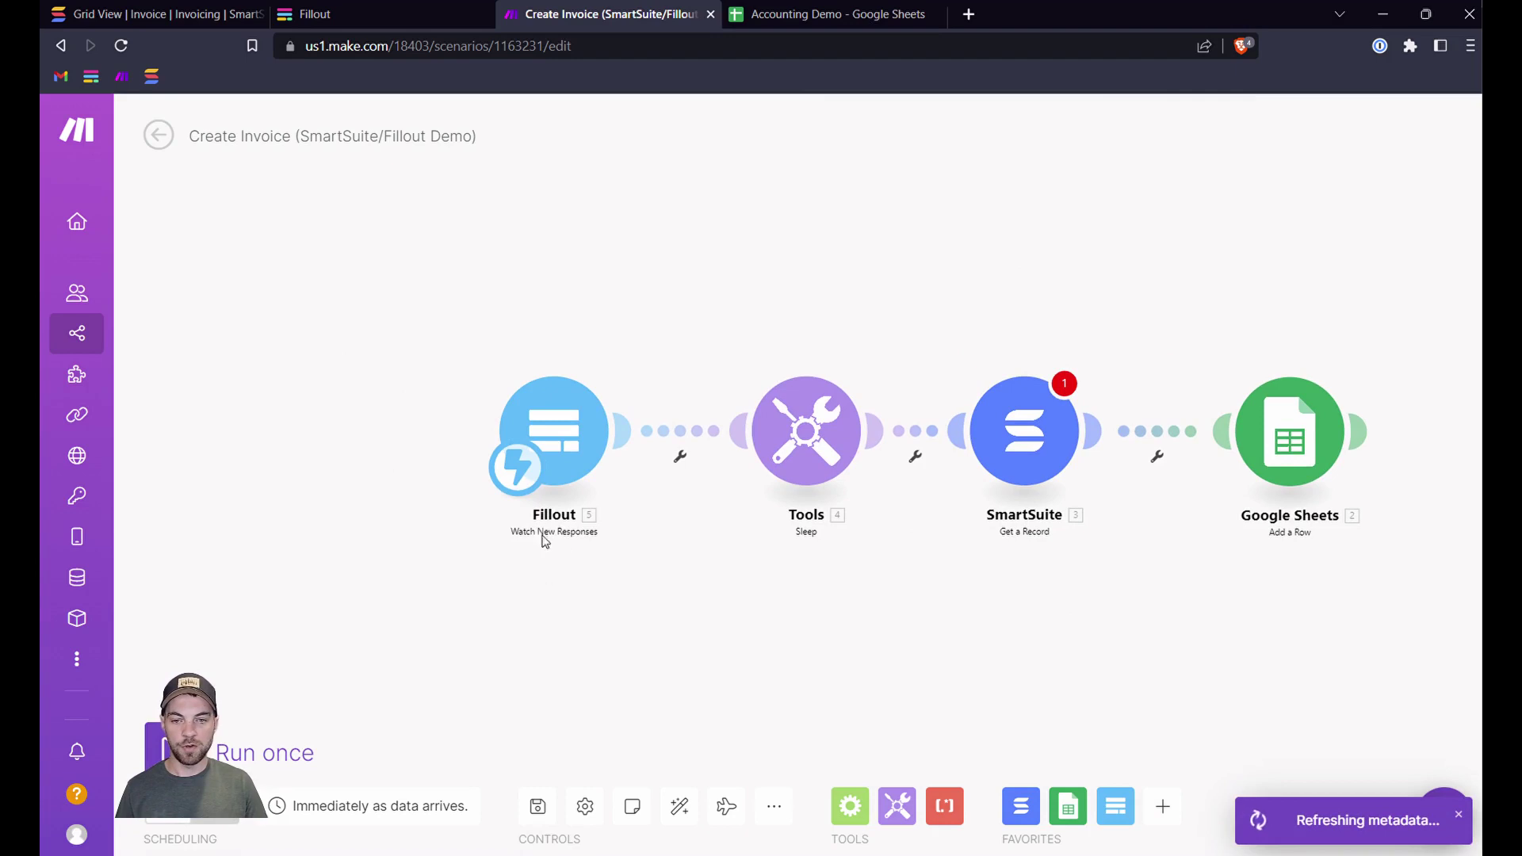
Open the Fillout SmartSuite integration's field mappings and add a new mapping row.
{"action": "left_click", "coordinate": [325, 17]}
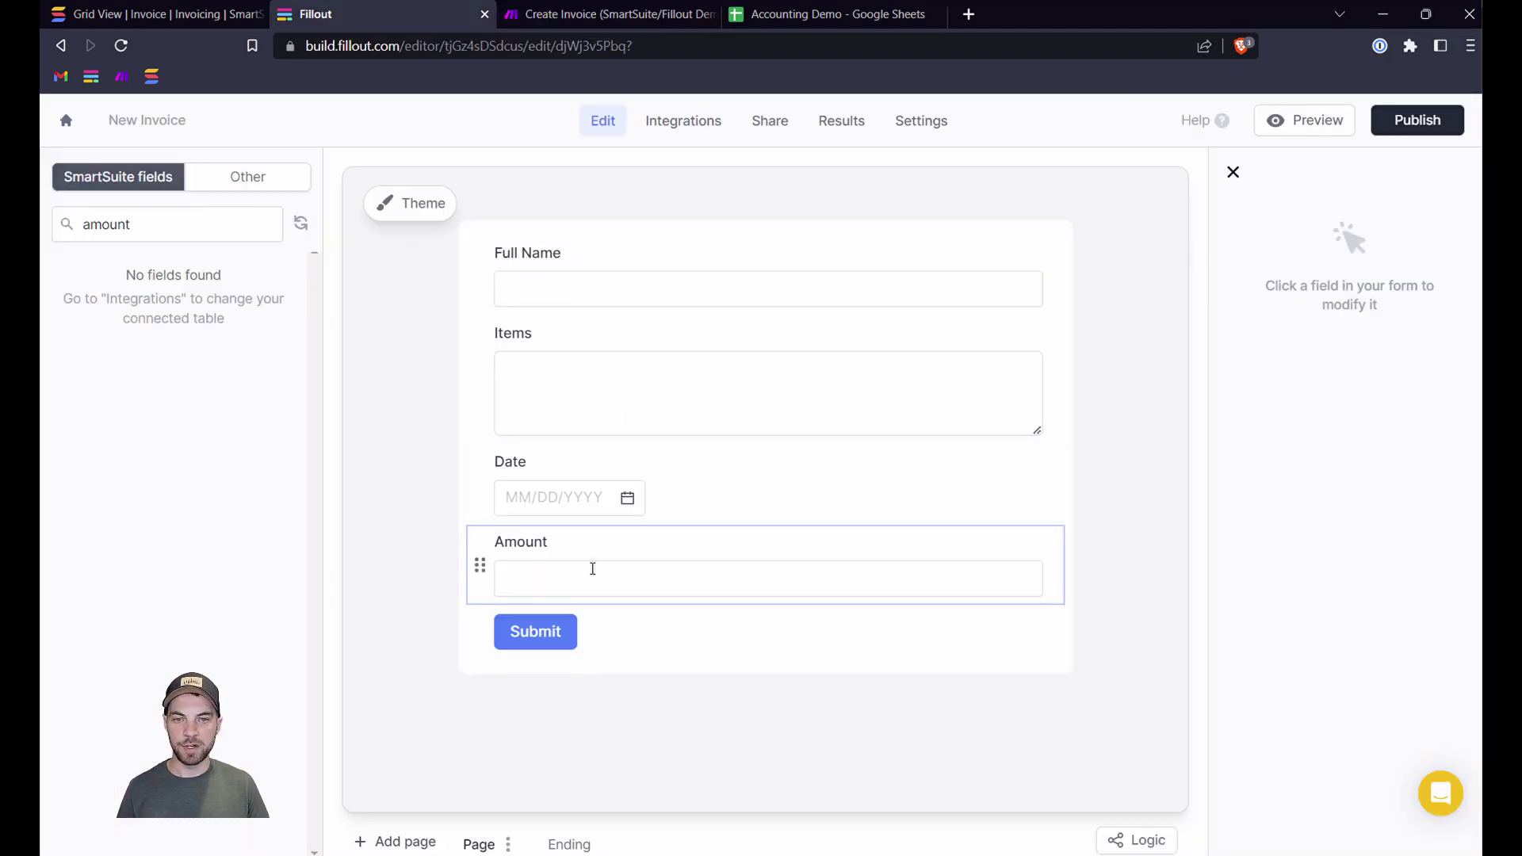
{"action": "left_click", "coordinate": [676, 133]}
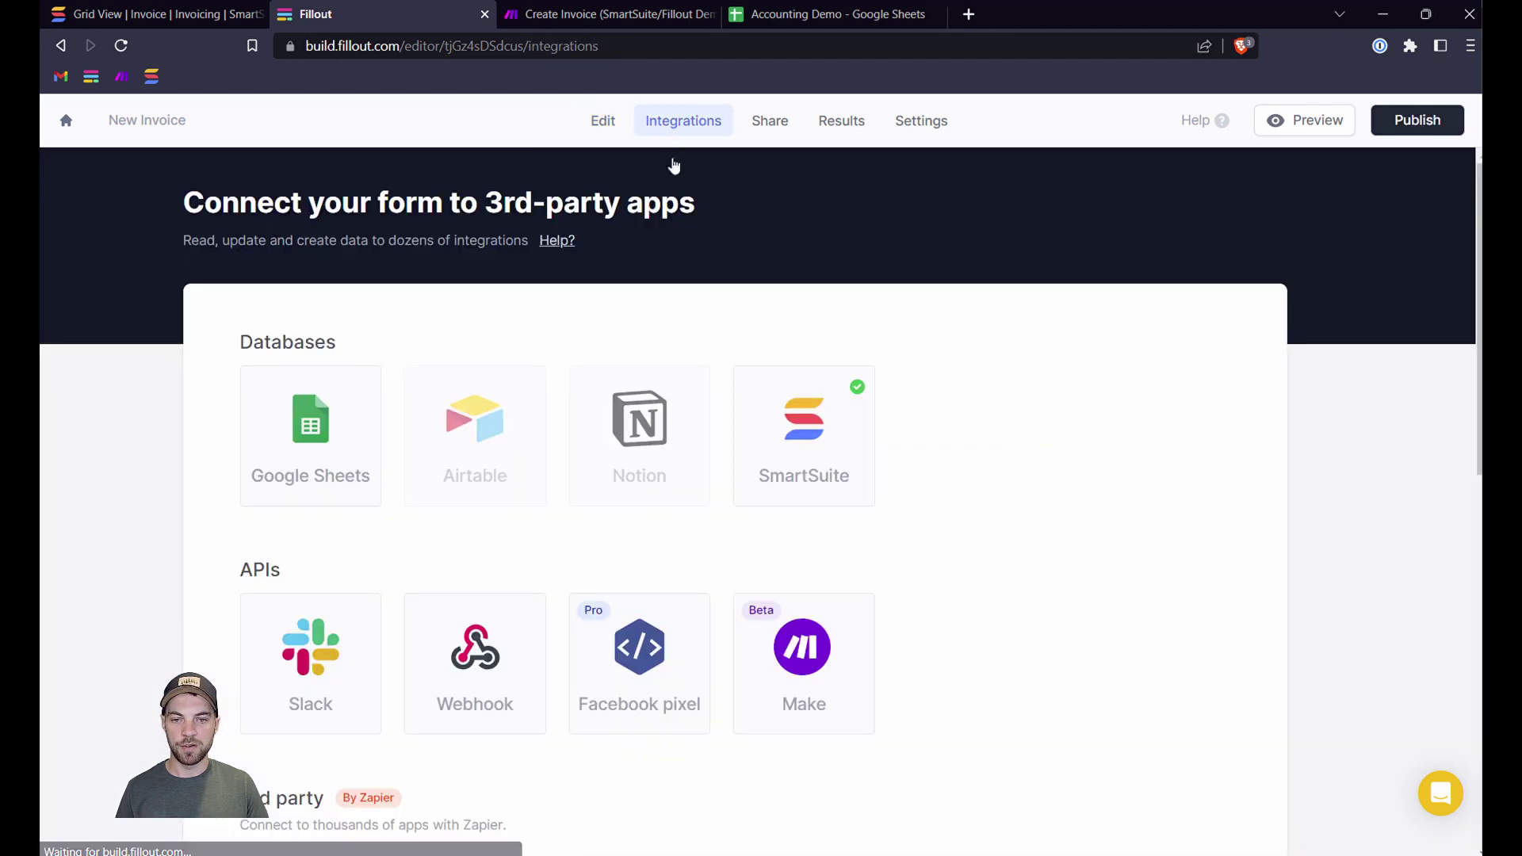
{"action": "left_click", "coordinate": [773, 416]}
{"action": "scroll", "coordinate": [689, 420], "scroll_direction": "down", "scroll_amount": 2}
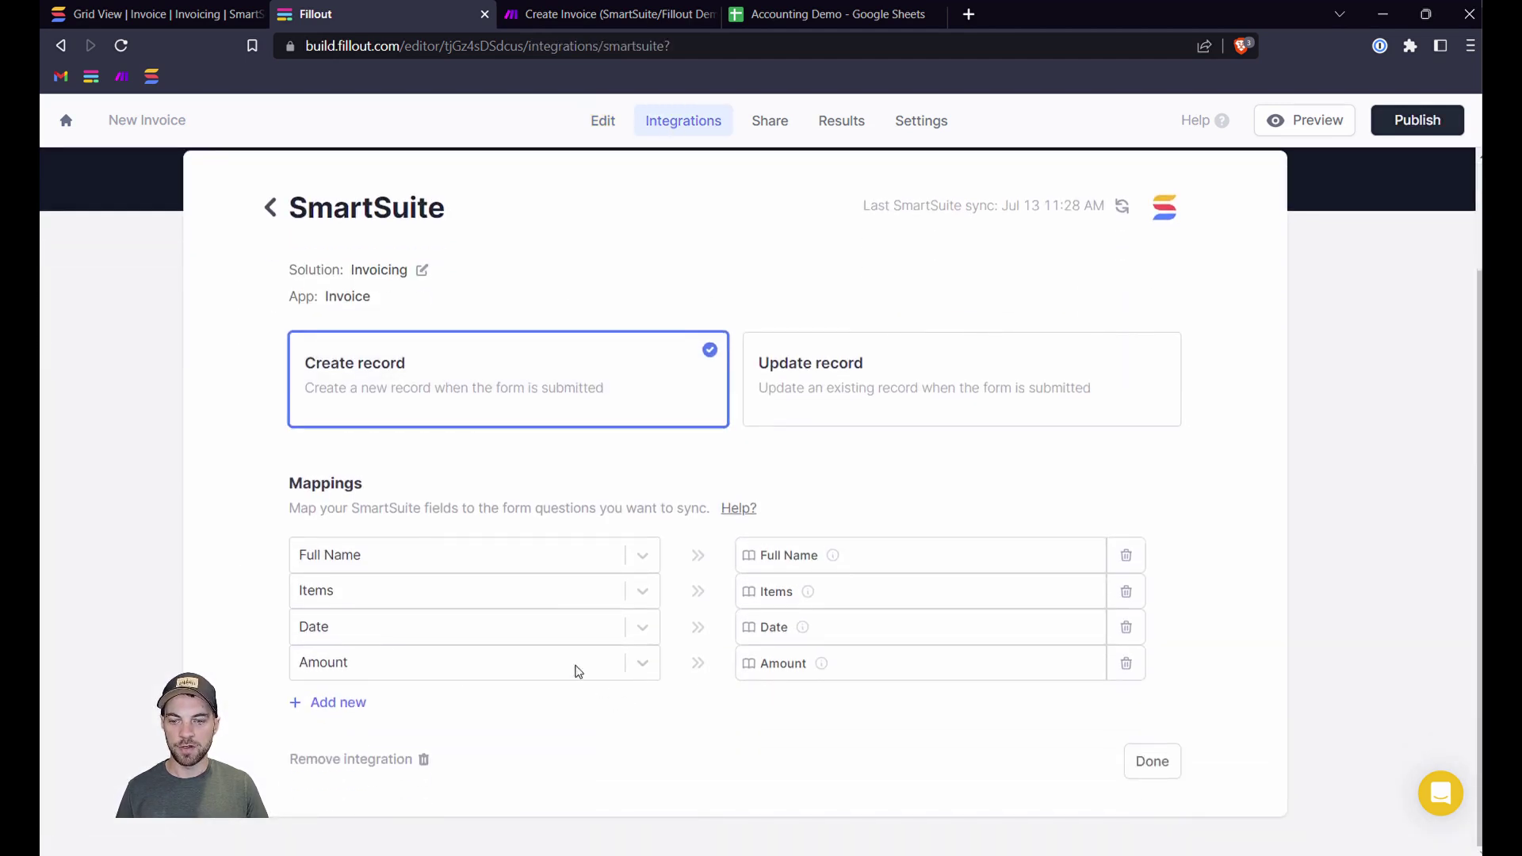
{"action": "scroll", "coordinate": [537, 768], "scroll_direction": "up", "scroll_amount": 2}
{"action": "scroll", "coordinate": [510, 741], "scroll_direction": "down", "scroll_amount": 1}
{"action": "scroll", "coordinate": [452, 774], "scroll_direction": "up", "scroll_amount": 1}
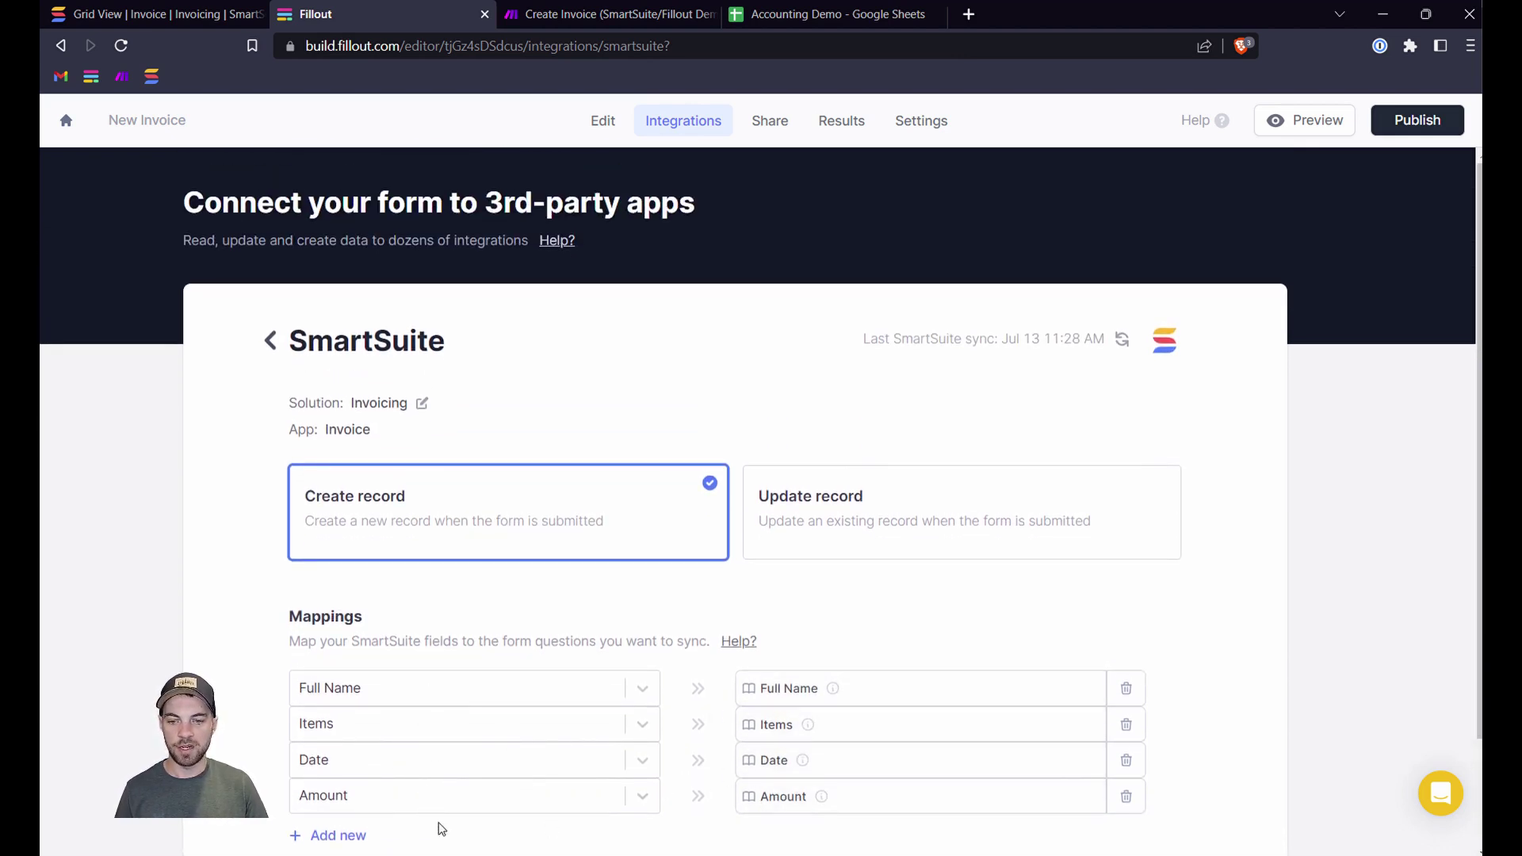
{"action": "left_click", "coordinate": [341, 838]}
{"action": "scroll", "coordinate": [520, 762], "scroll_direction": "down", "scroll_amount": 1}
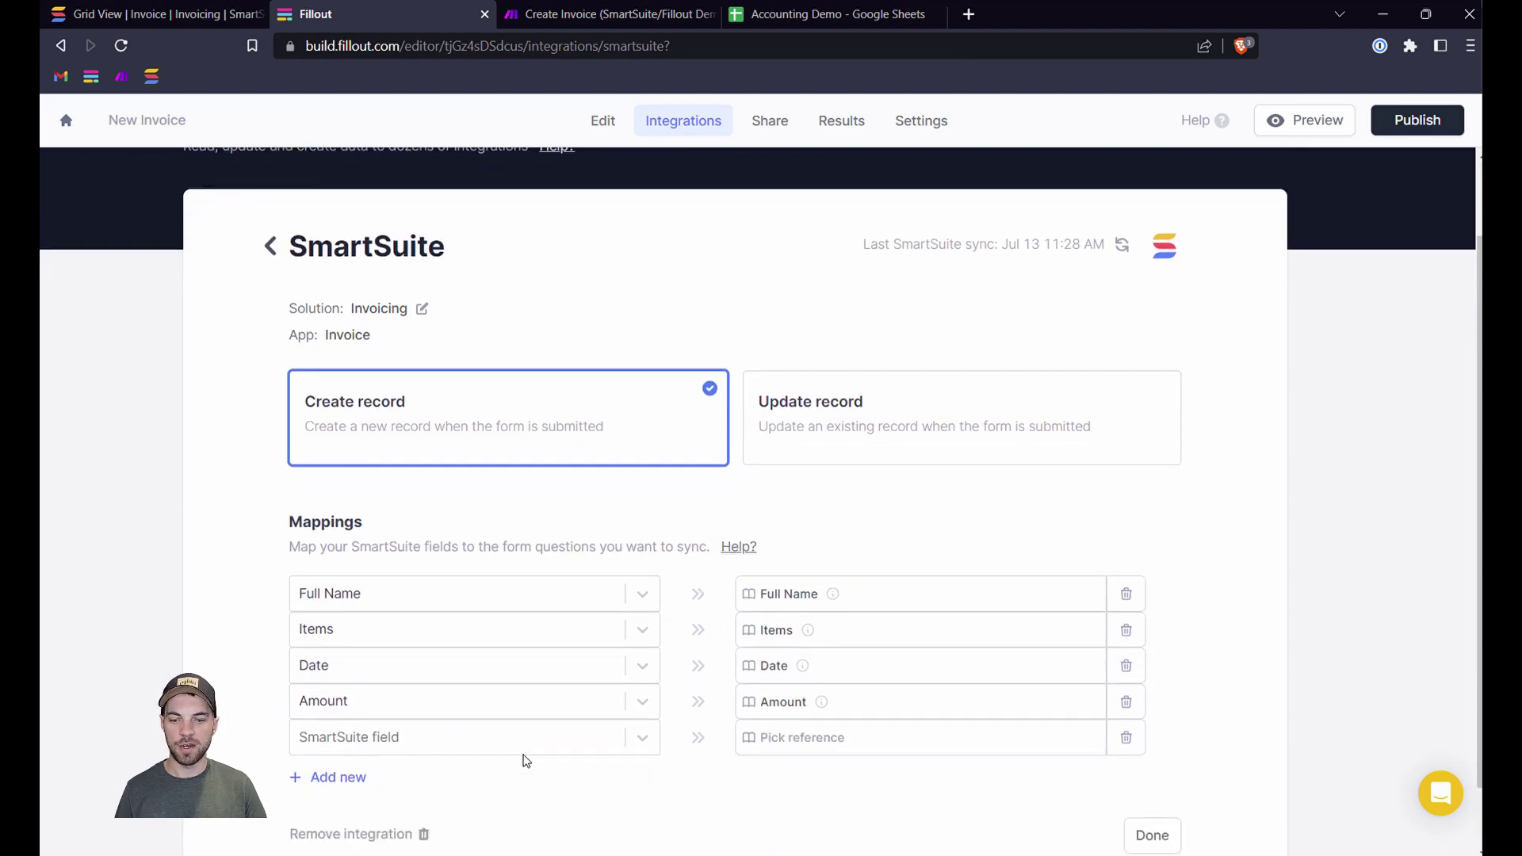
{"action": "scroll", "coordinate": [525, 761], "scroll_direction": "up", "scroll_amount": 1}
{"action": "scroll", "coordinate": [523, 761], "scroll_direction": "up", "scroll_amount": 1}
Map Fillout Submission ID to the form's Submission ID and finish the integration.
{"action": "left_click", "coordinate": [536, 826]}
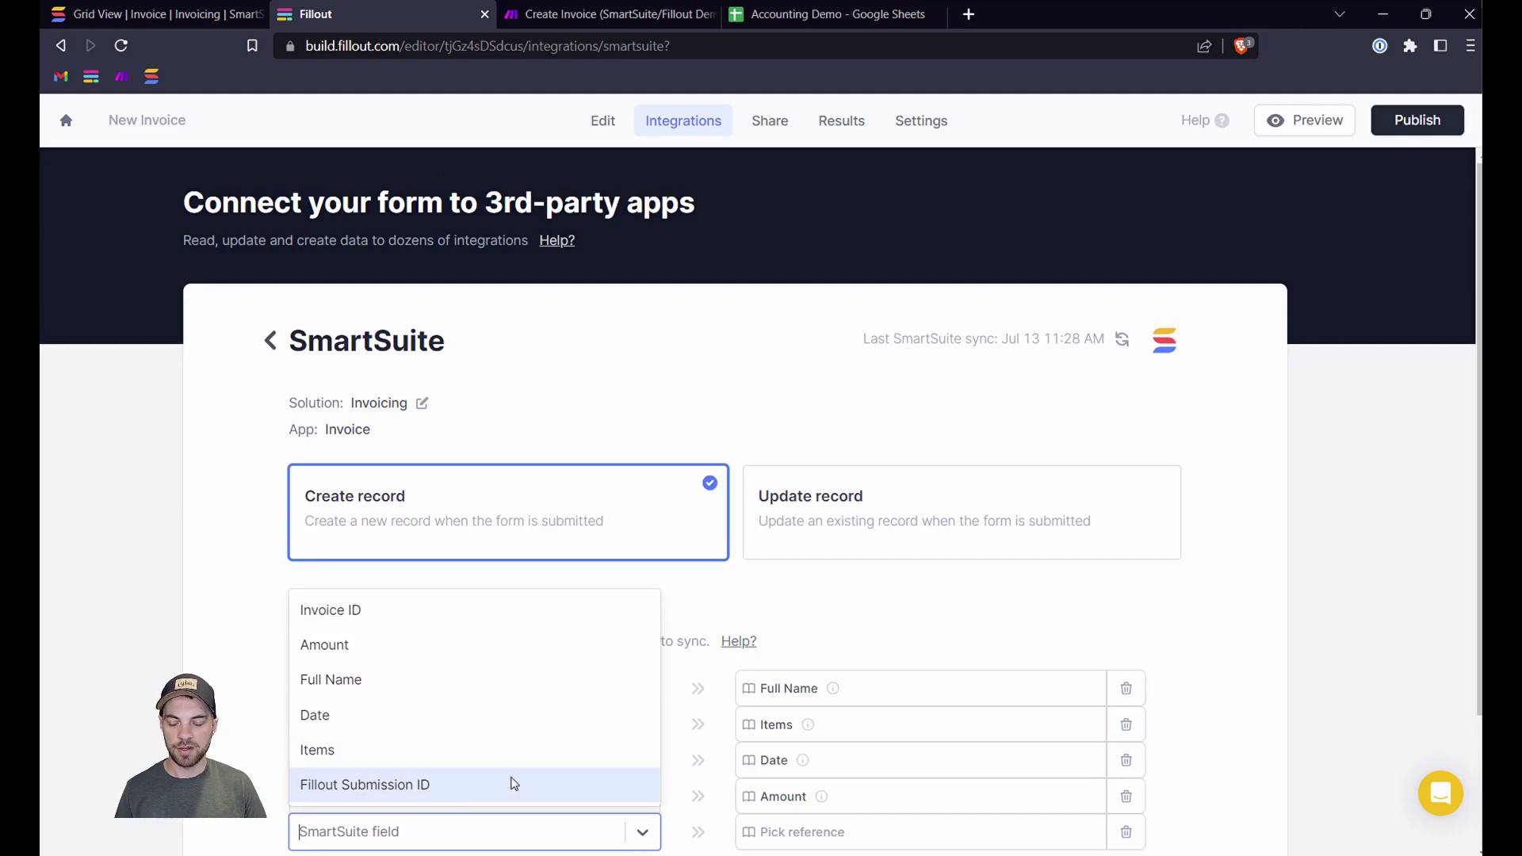
{"action": "type", "text": "fil"}
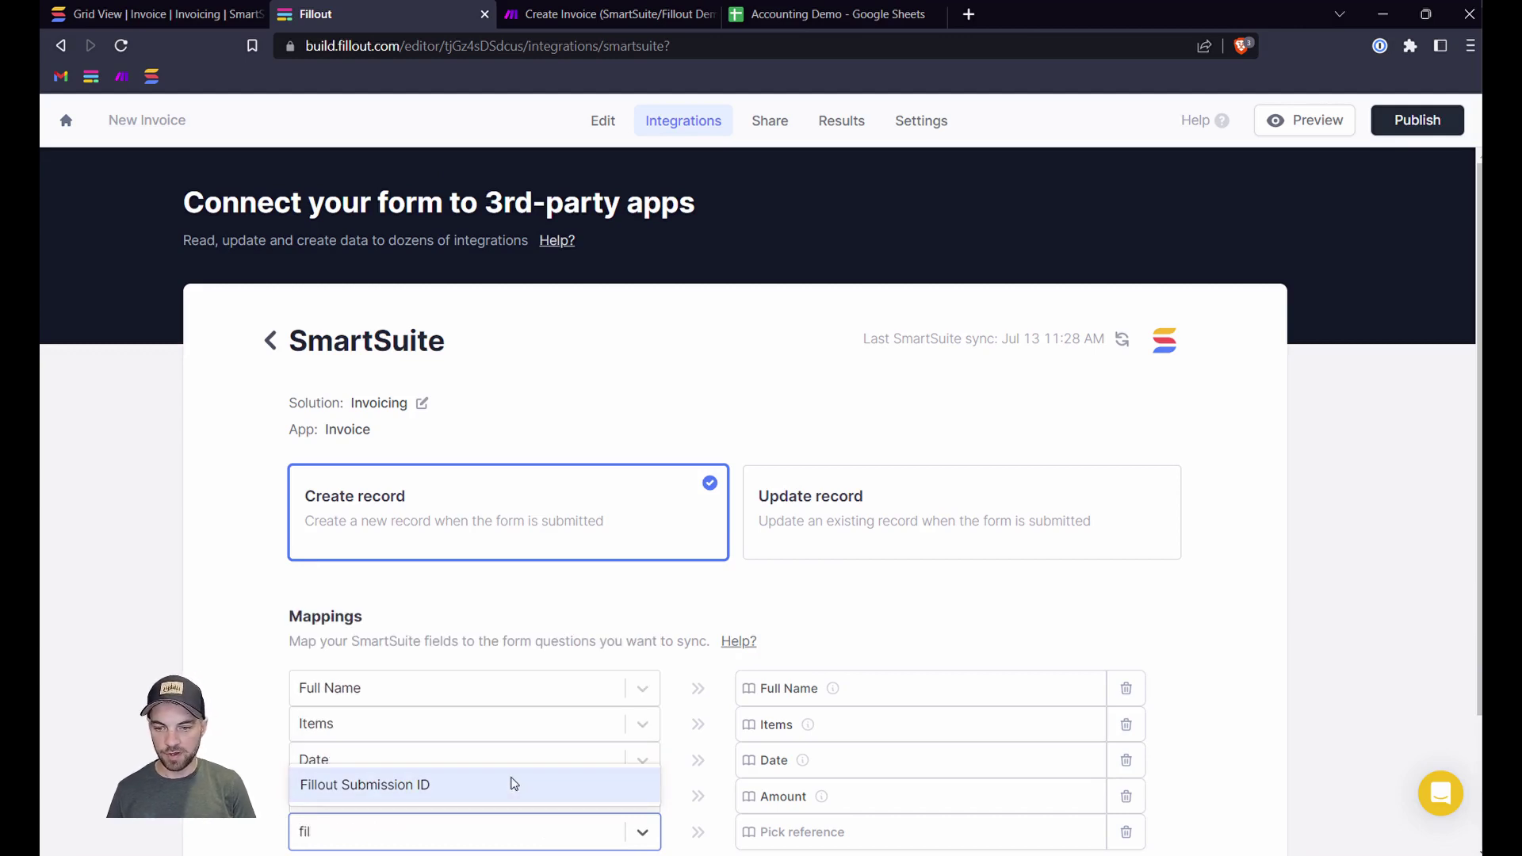
{"action": "left_click", "coordinate": [514, 784]}
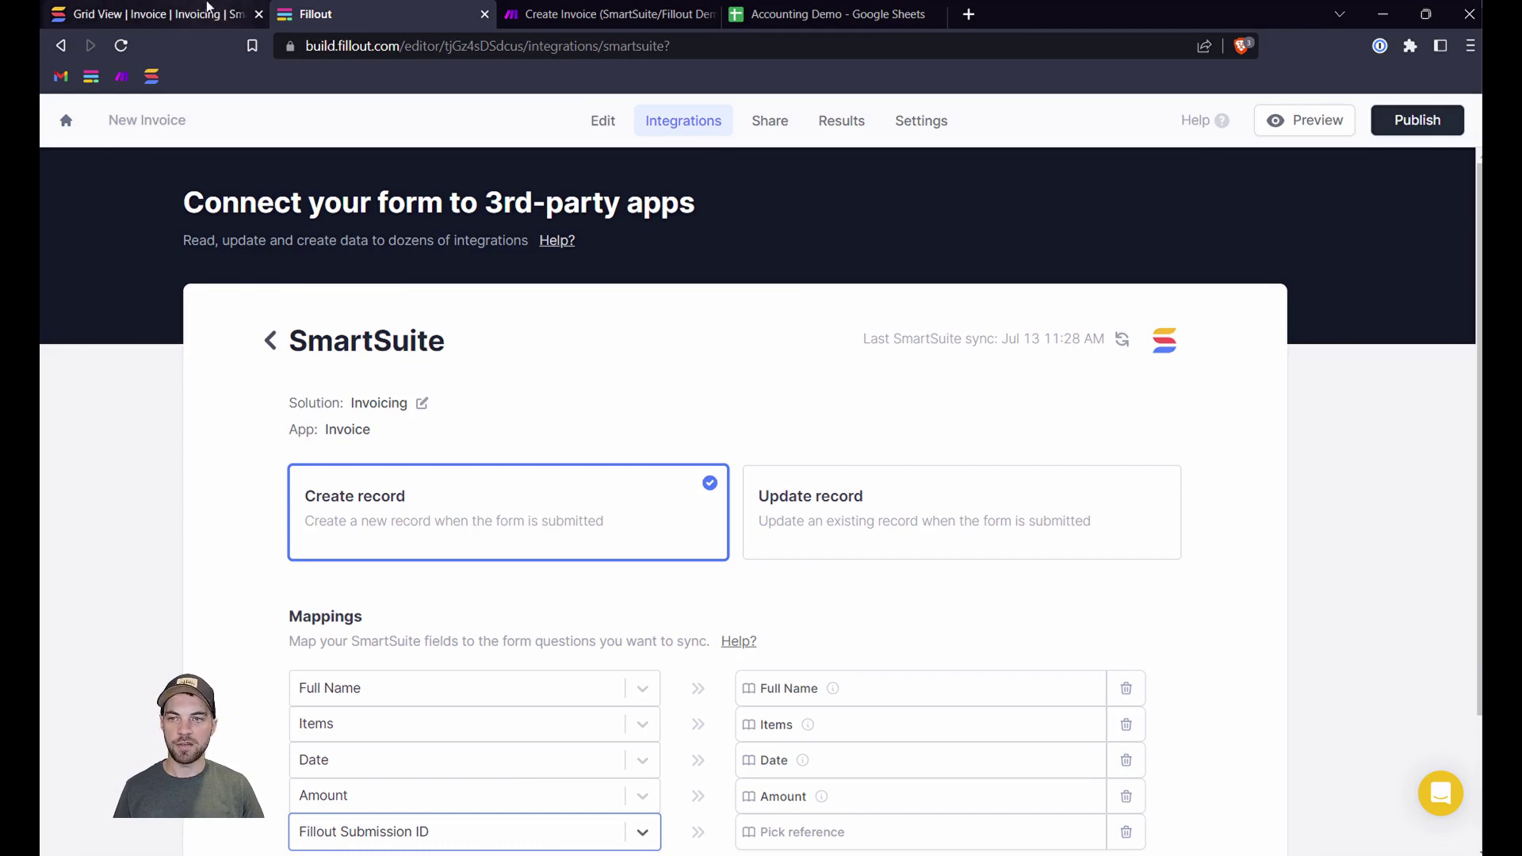
{"action": "left_click", "coordinate": [202, 15]}
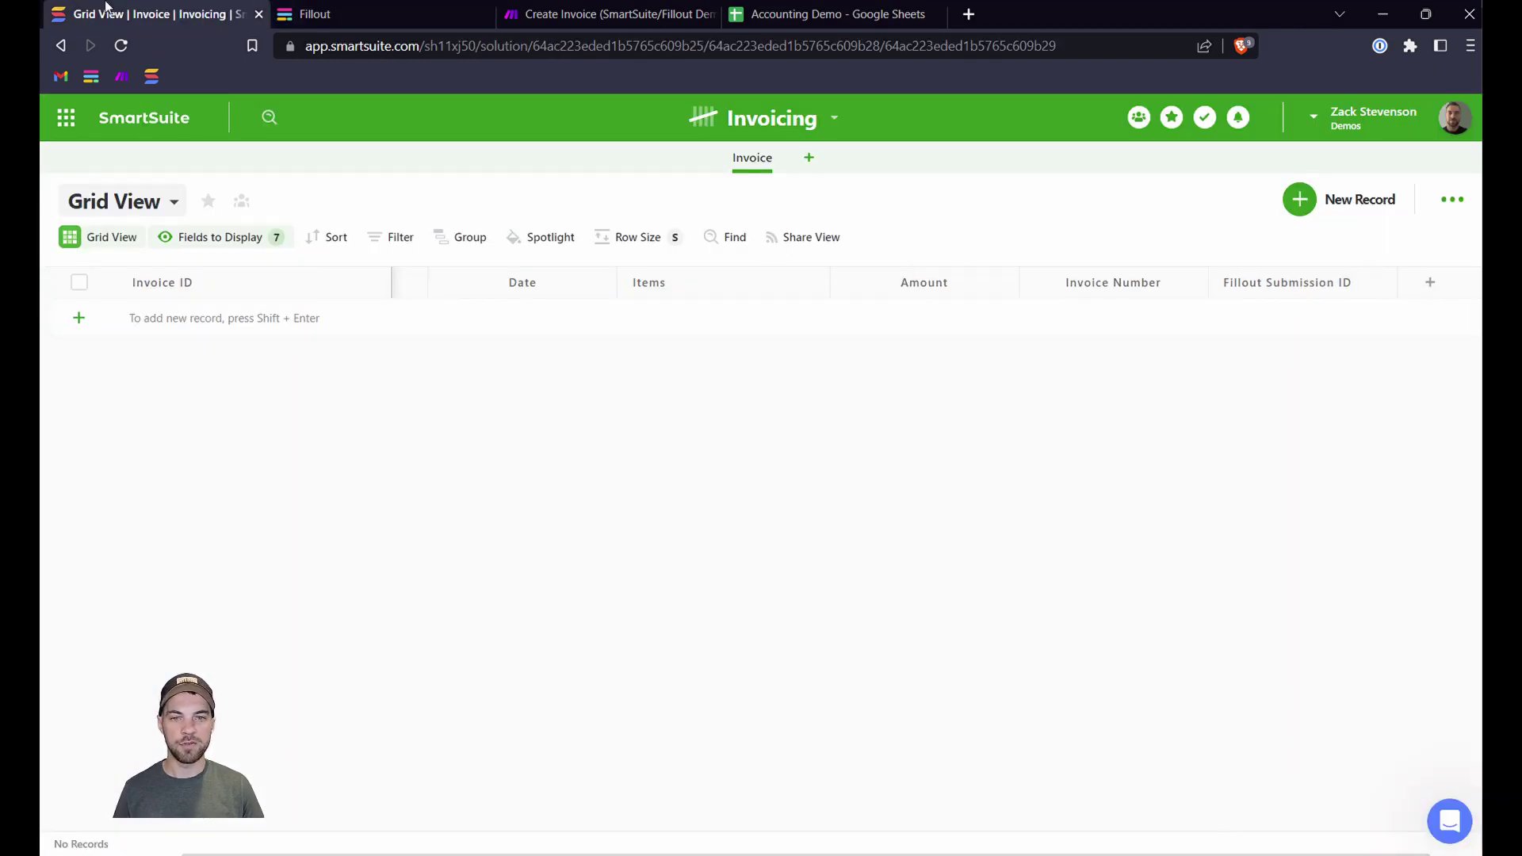
{"action": "left_click", "coordinate": [333, 14]}
{"action": "scroll", "coordinate": [873, 758], "scroll_direction": "down", "scroll_amount": 2}
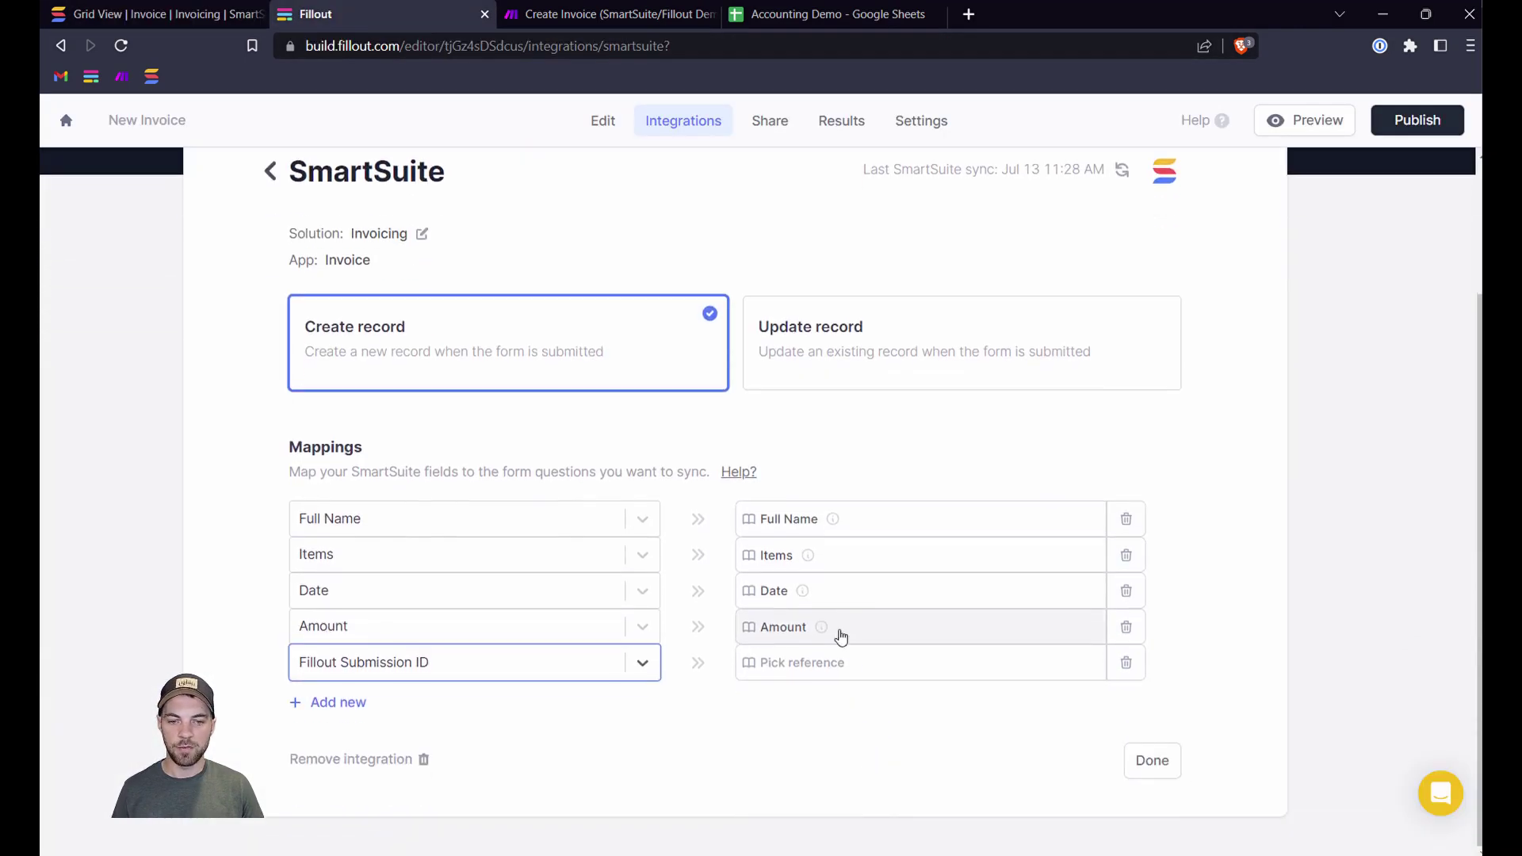
{"action": "left_click", "coordinate": [849, 664]}
{"action": "scroll", "coordinate": [1030, 571], "scroll_direction": "down", "scroll_amount": 2}
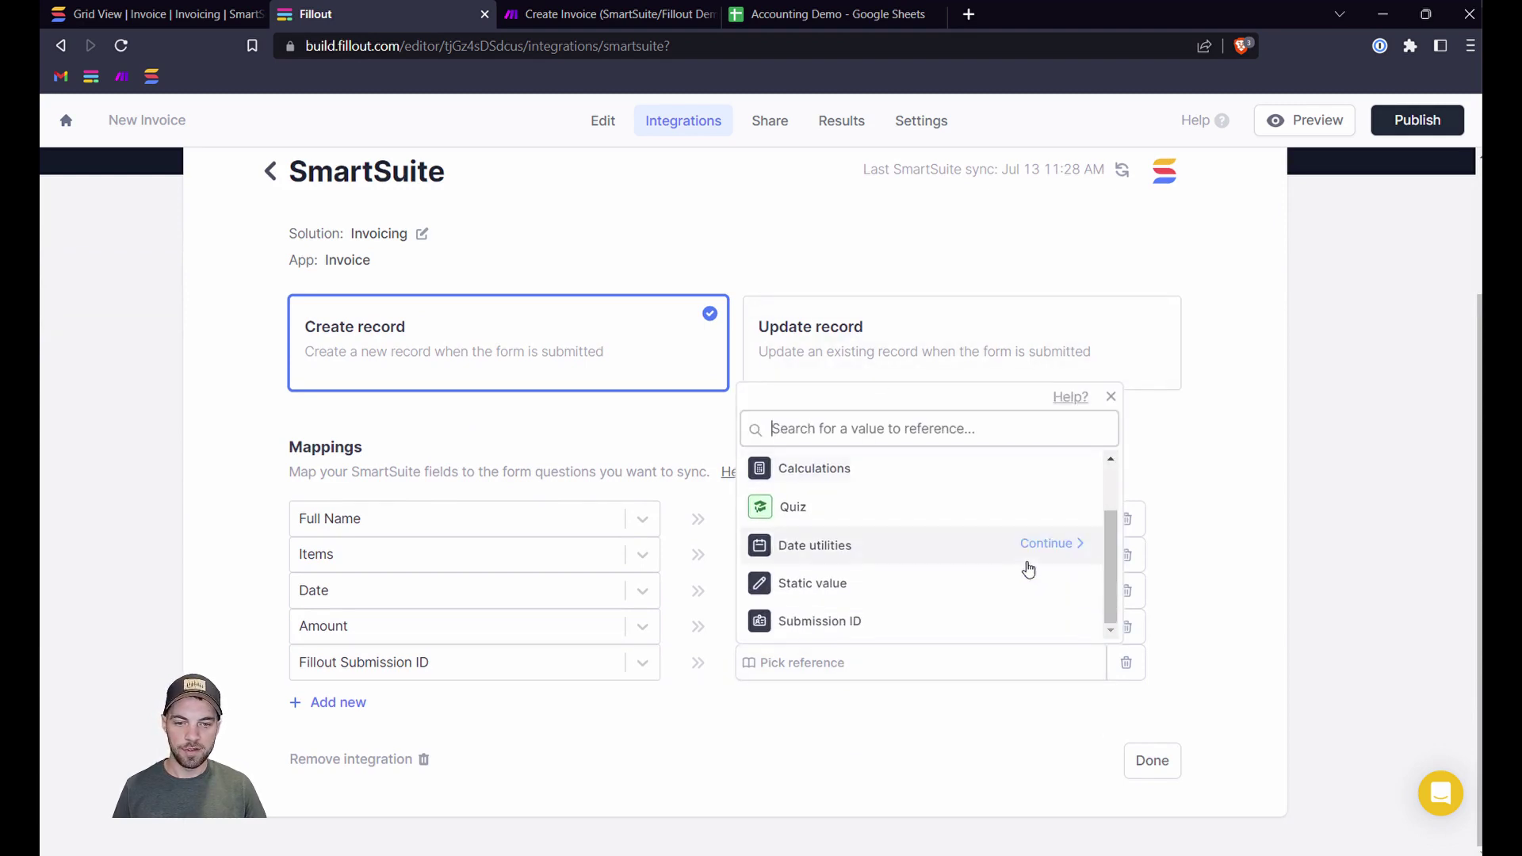
{"action": "left_click", "coordinate": [1066, 620]}
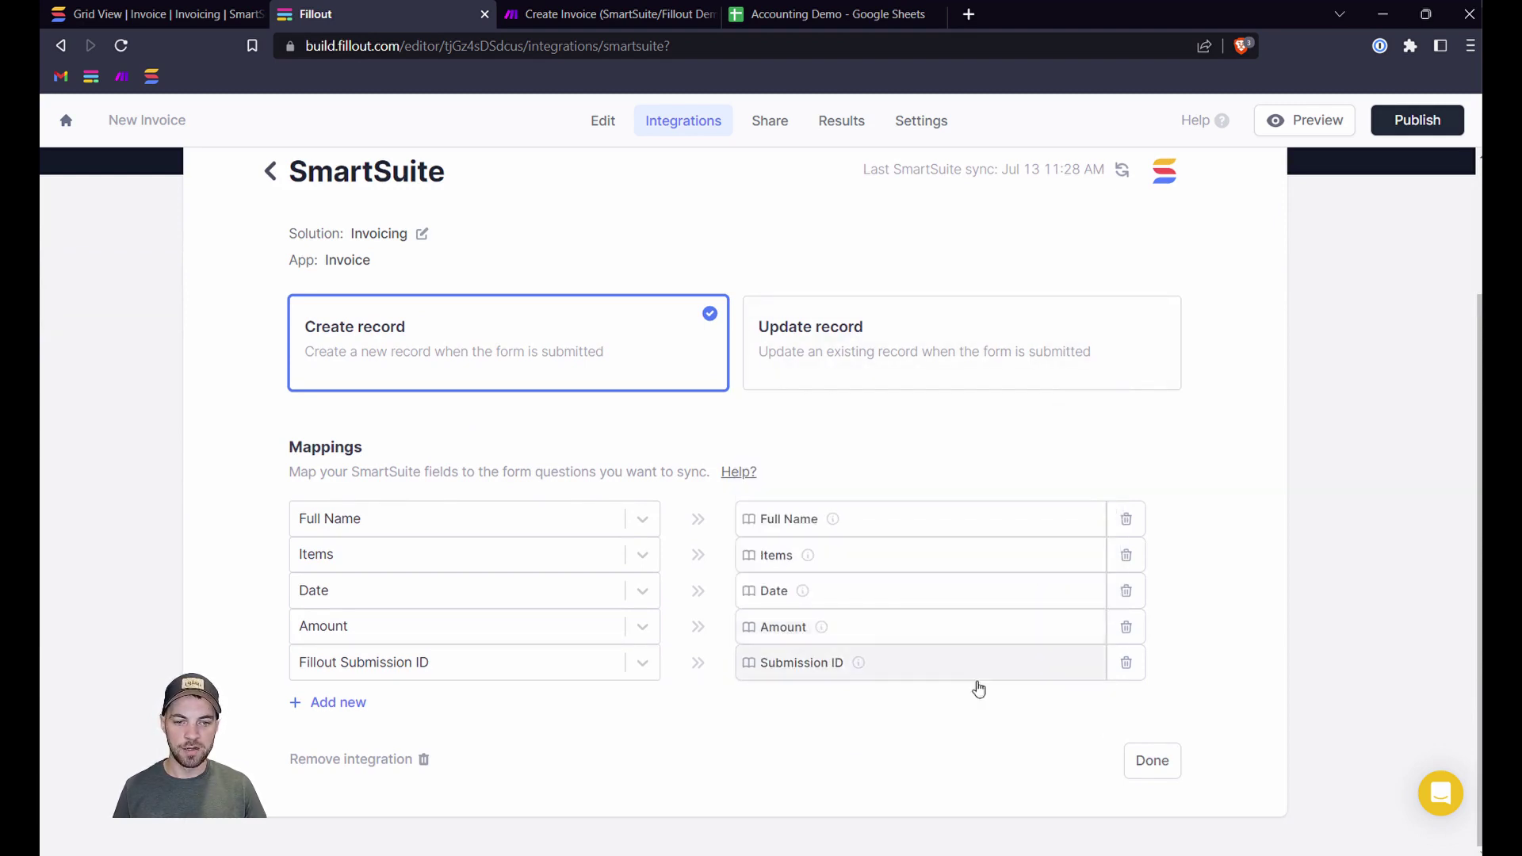
{"action": "left_click", "coordinate": [1151, 762]}
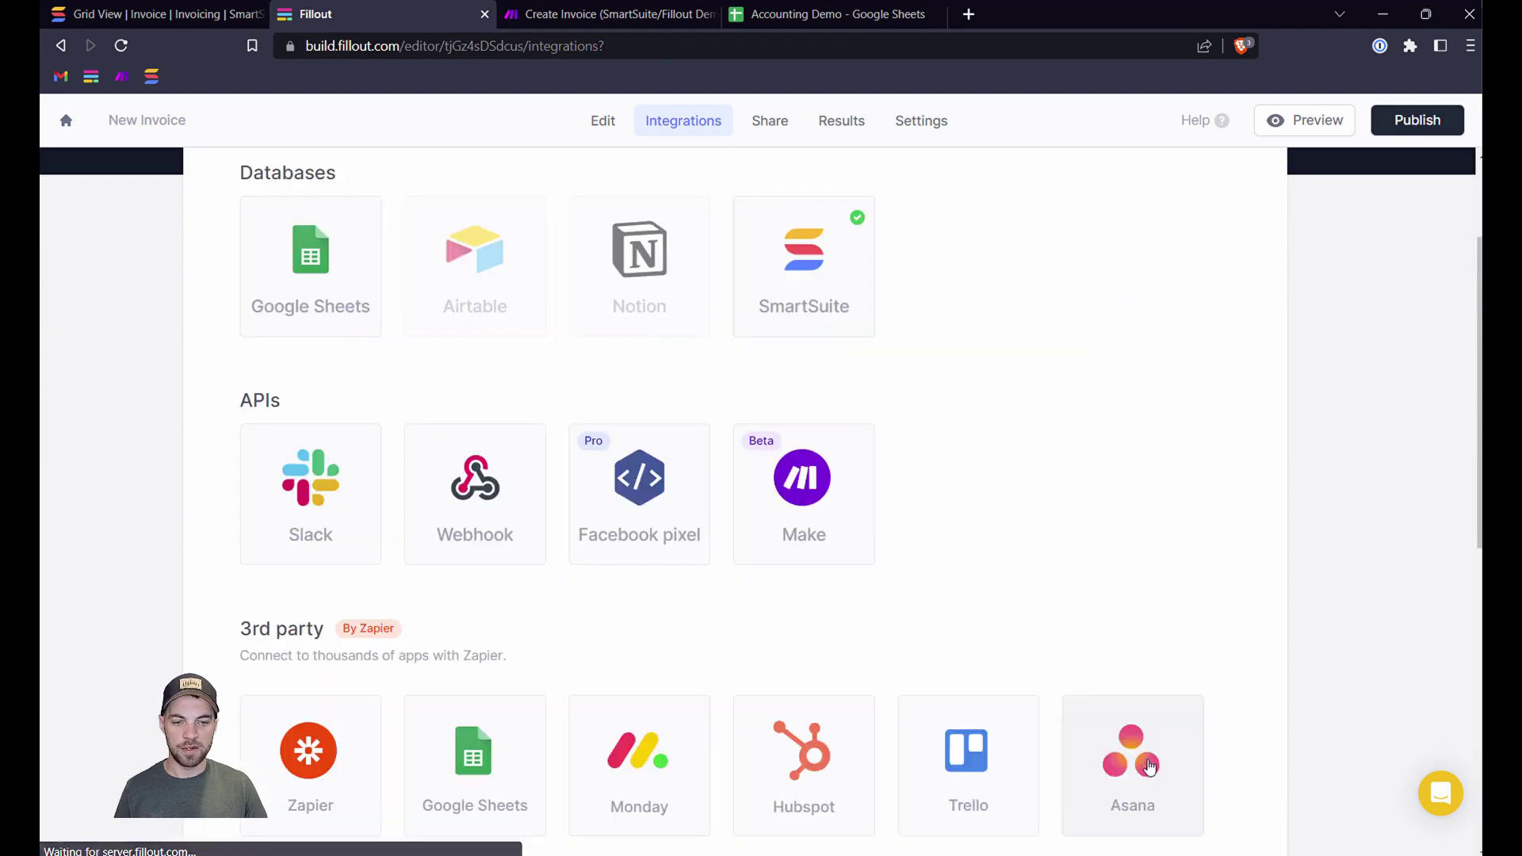
{"action": "scroll", "coordinate": [1039, 564], "scroll_direction": "up", "scroll_amount": 3}
Publish the New Invoice form and open its live form link in a separate tab.
{"action": "left_click", "coordinate": [1392, 120]}
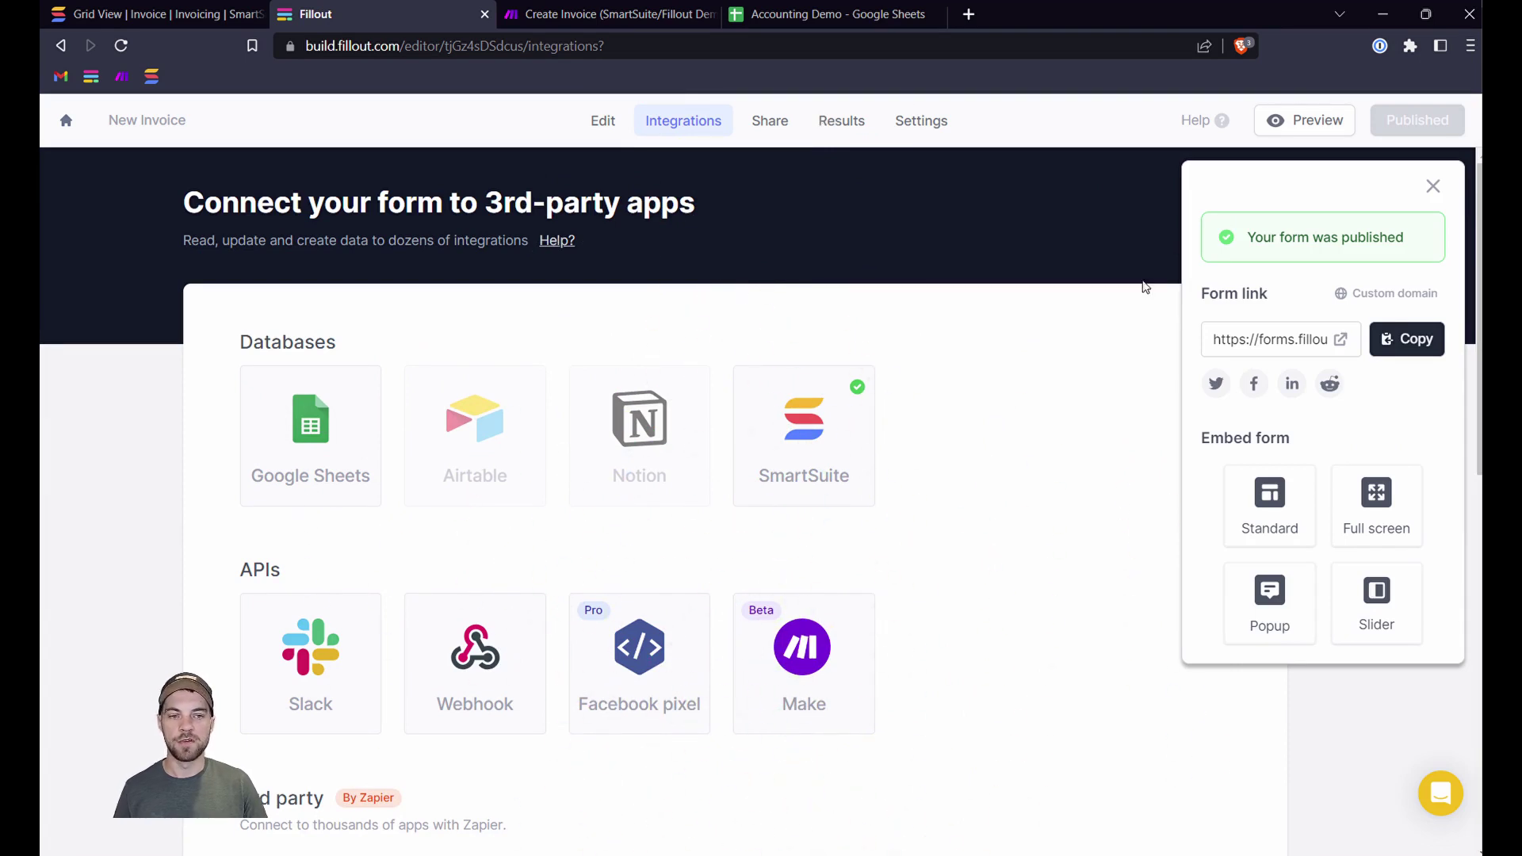
{"action": "left_click", "coordinate": [1340, 339]}
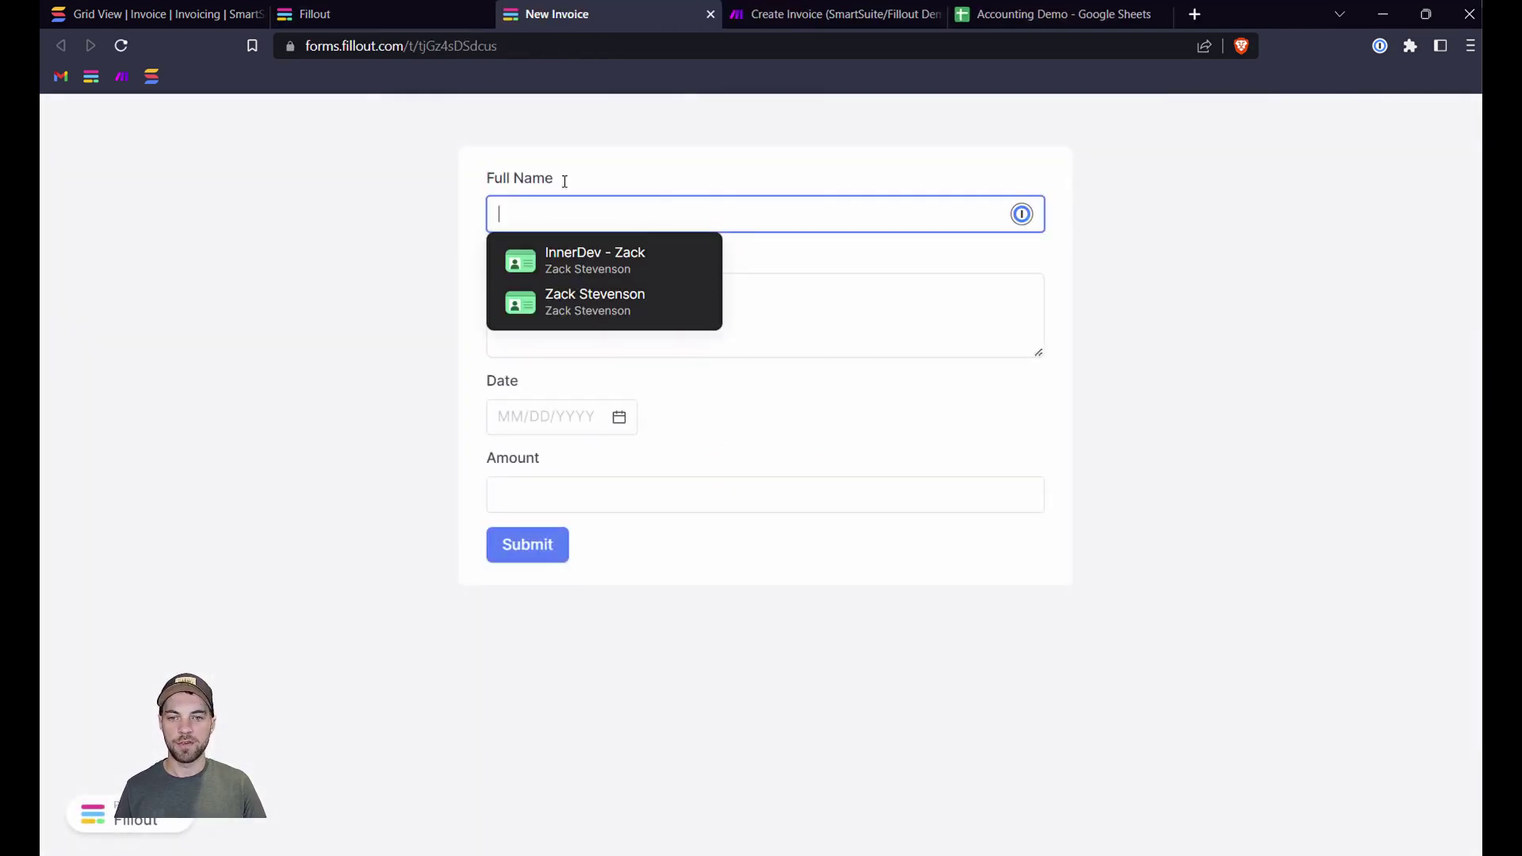
Verify the SmartSuite Invoice grid is still empty, then return to Make's Create Invoice scenario.
{"action": "left_click", "coordinate": [760, 411]}
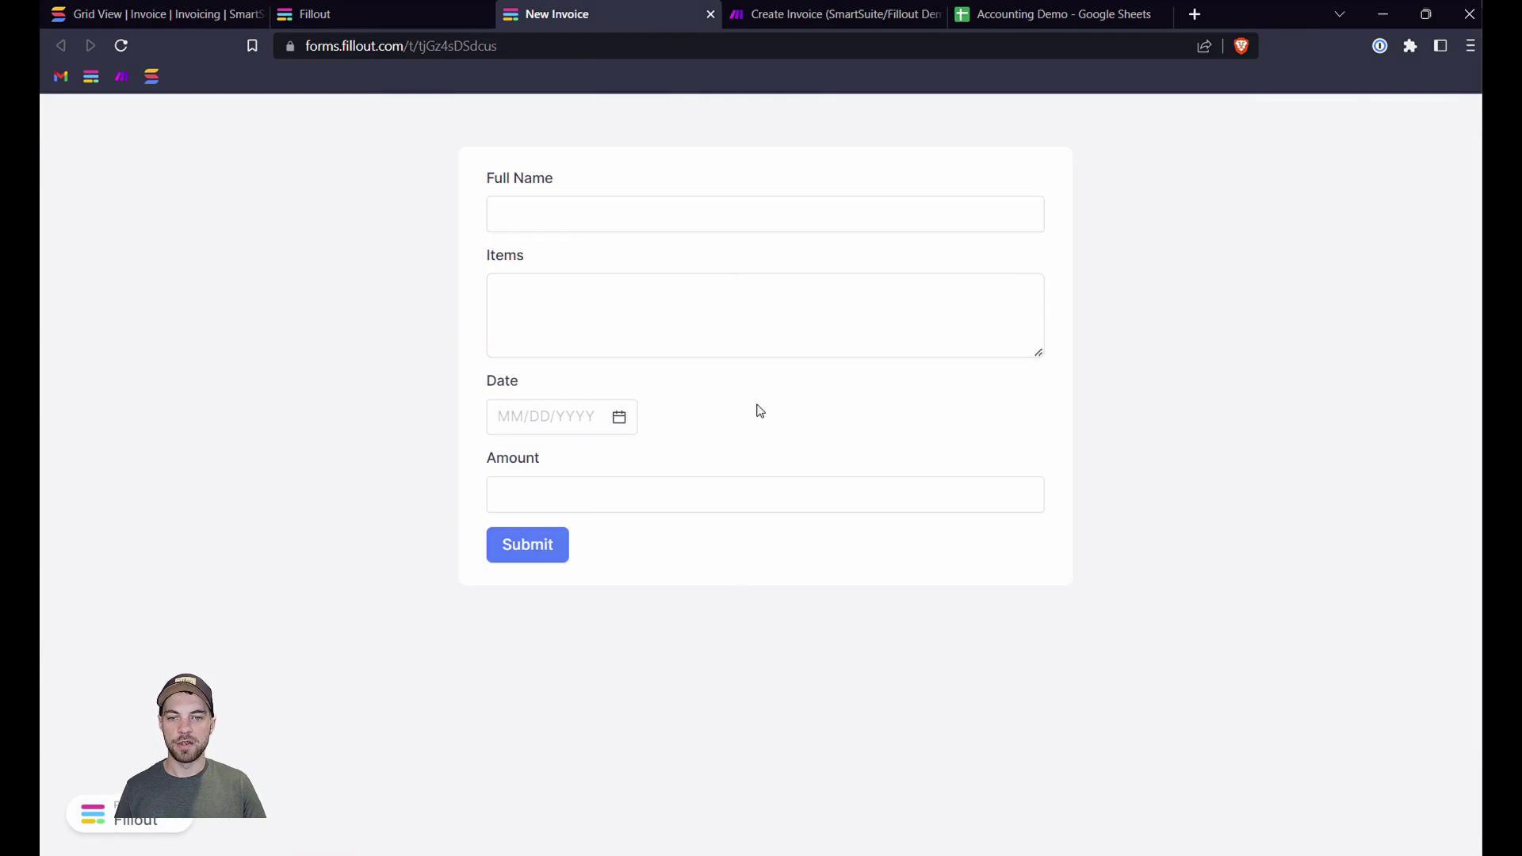
{"action": "left_click", "coordinate": [139, 16]}
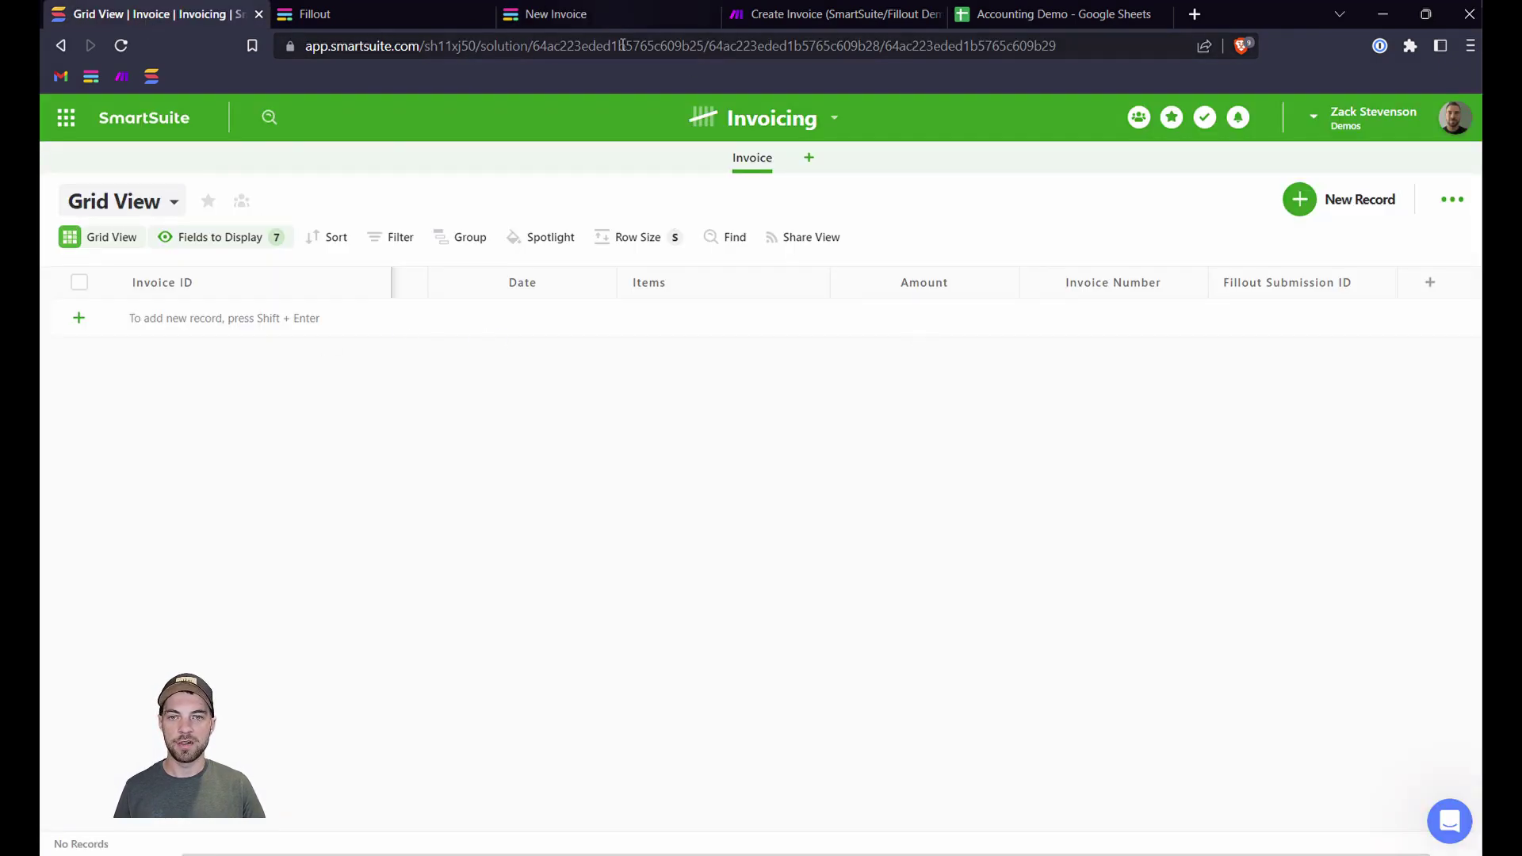
{"action": "left_click", "coordinate": [792, 14]}
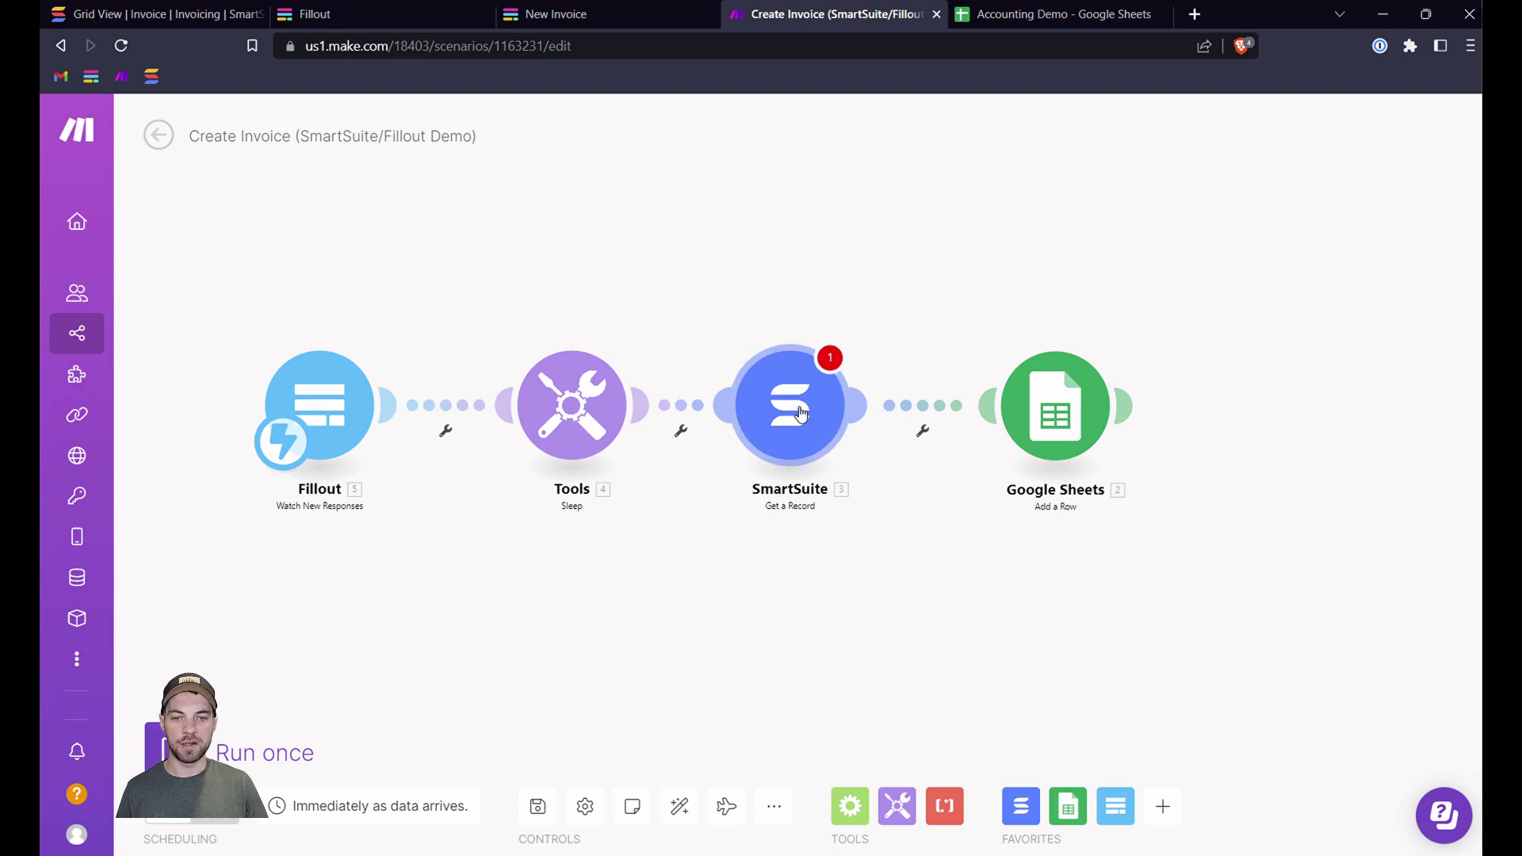
Review the SmartSuite module, then open Google Sheets Add a Row and check the Accounting Demo headers.
{"action": "left_click", "coordinate": [789, 406]}
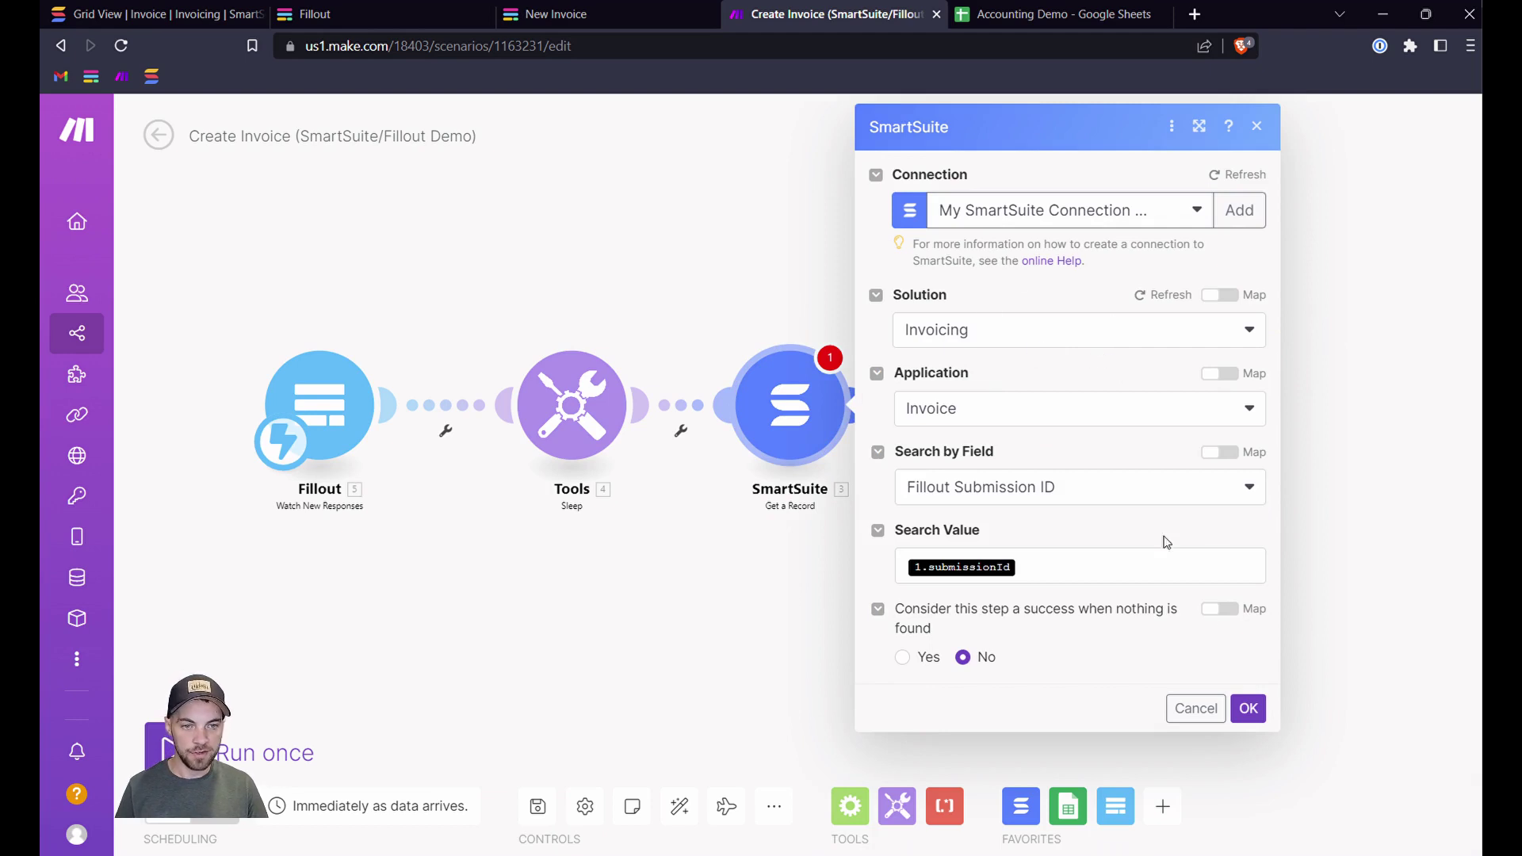
{"action": "left_click", "coordinate": [1249, 708]}
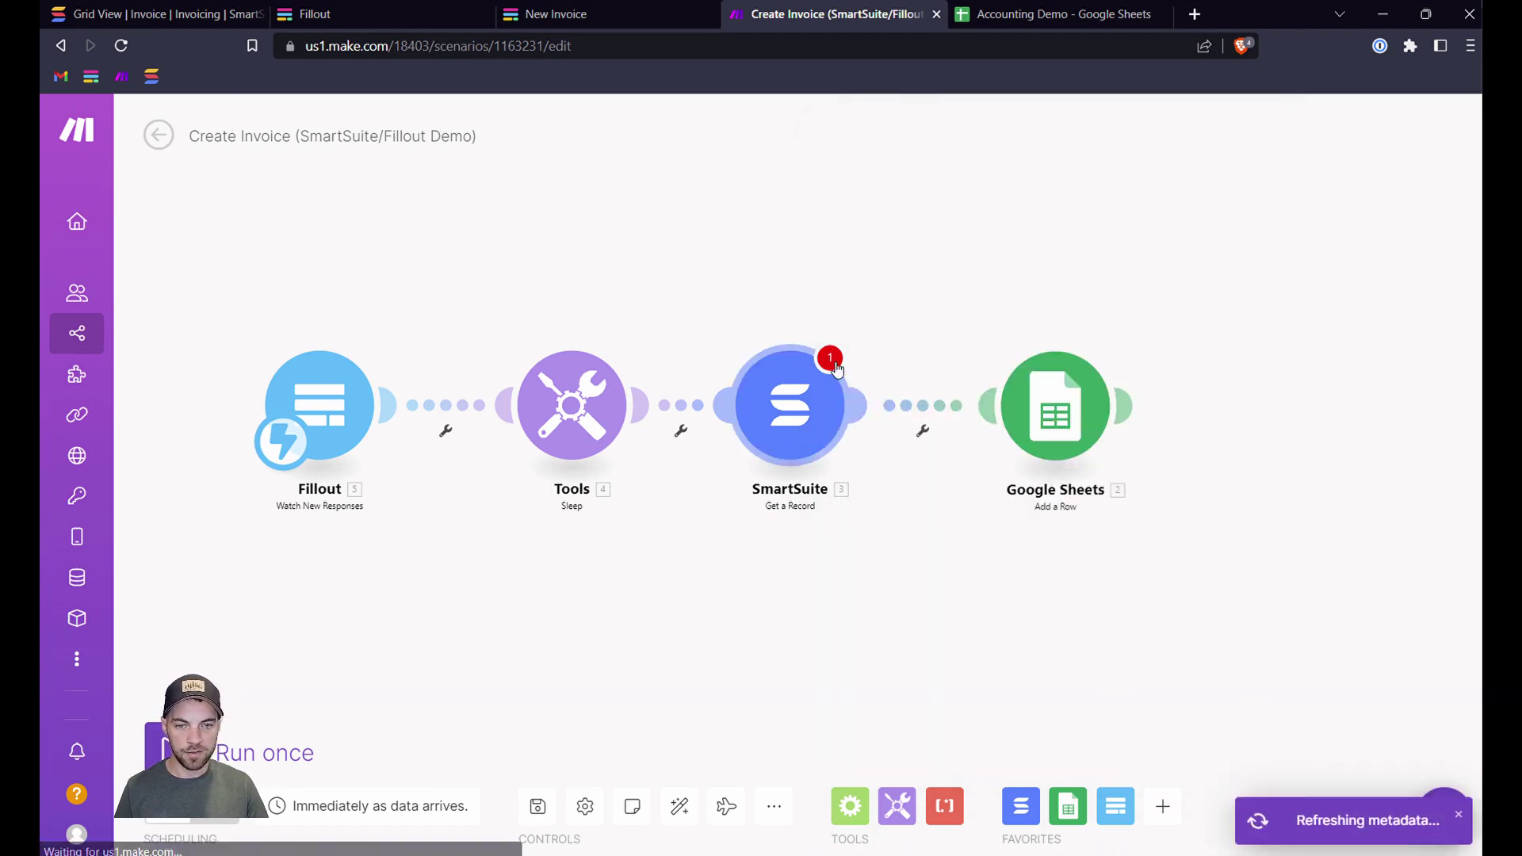
{"action": "left_click", "coordinate": [971, 406]}
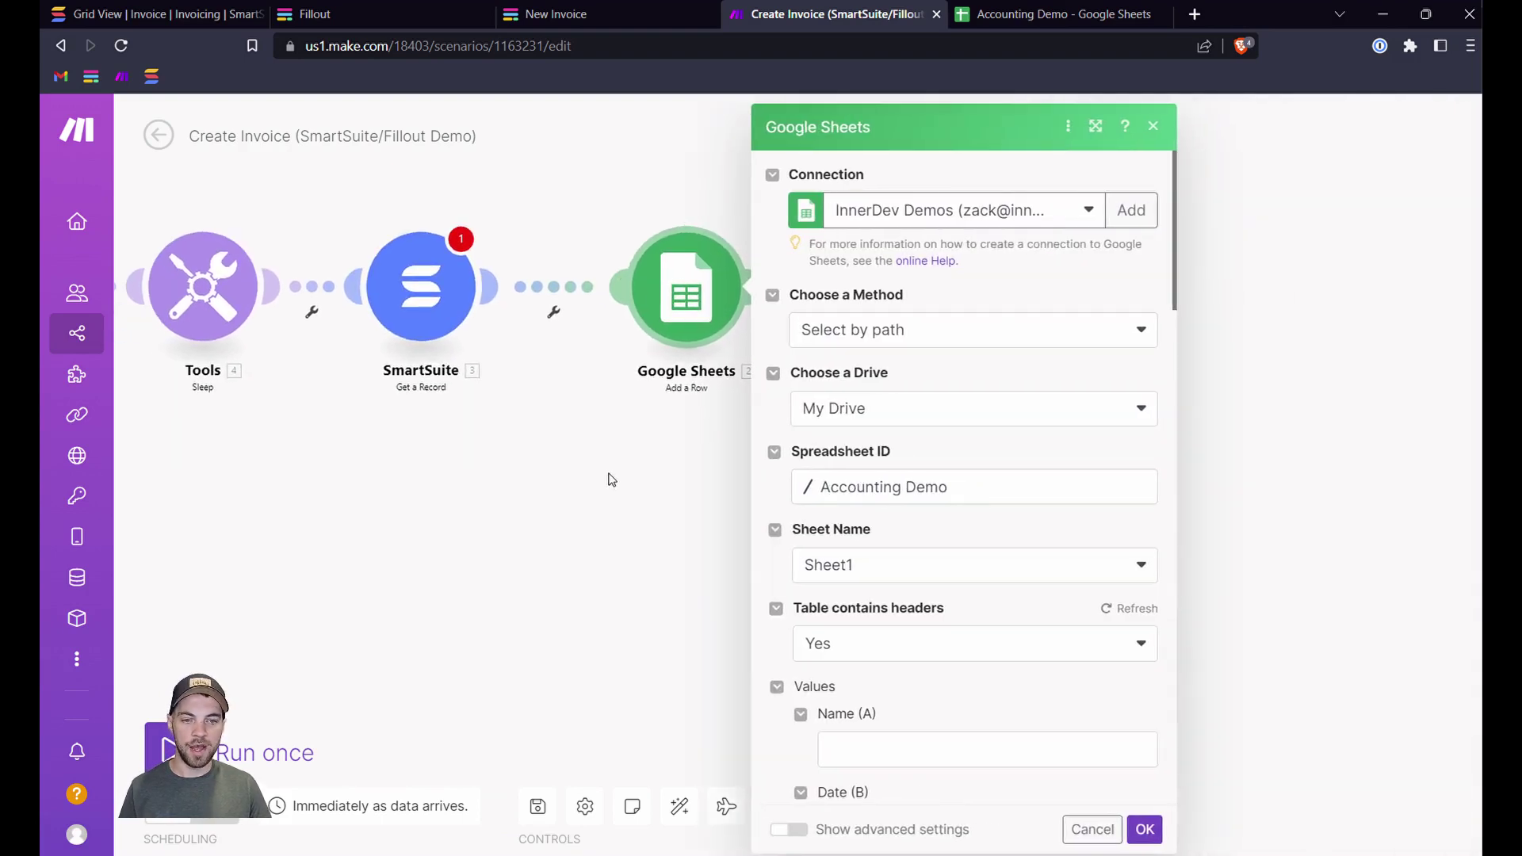
{"action": "left_click", "coordinate": [1016, 17]}
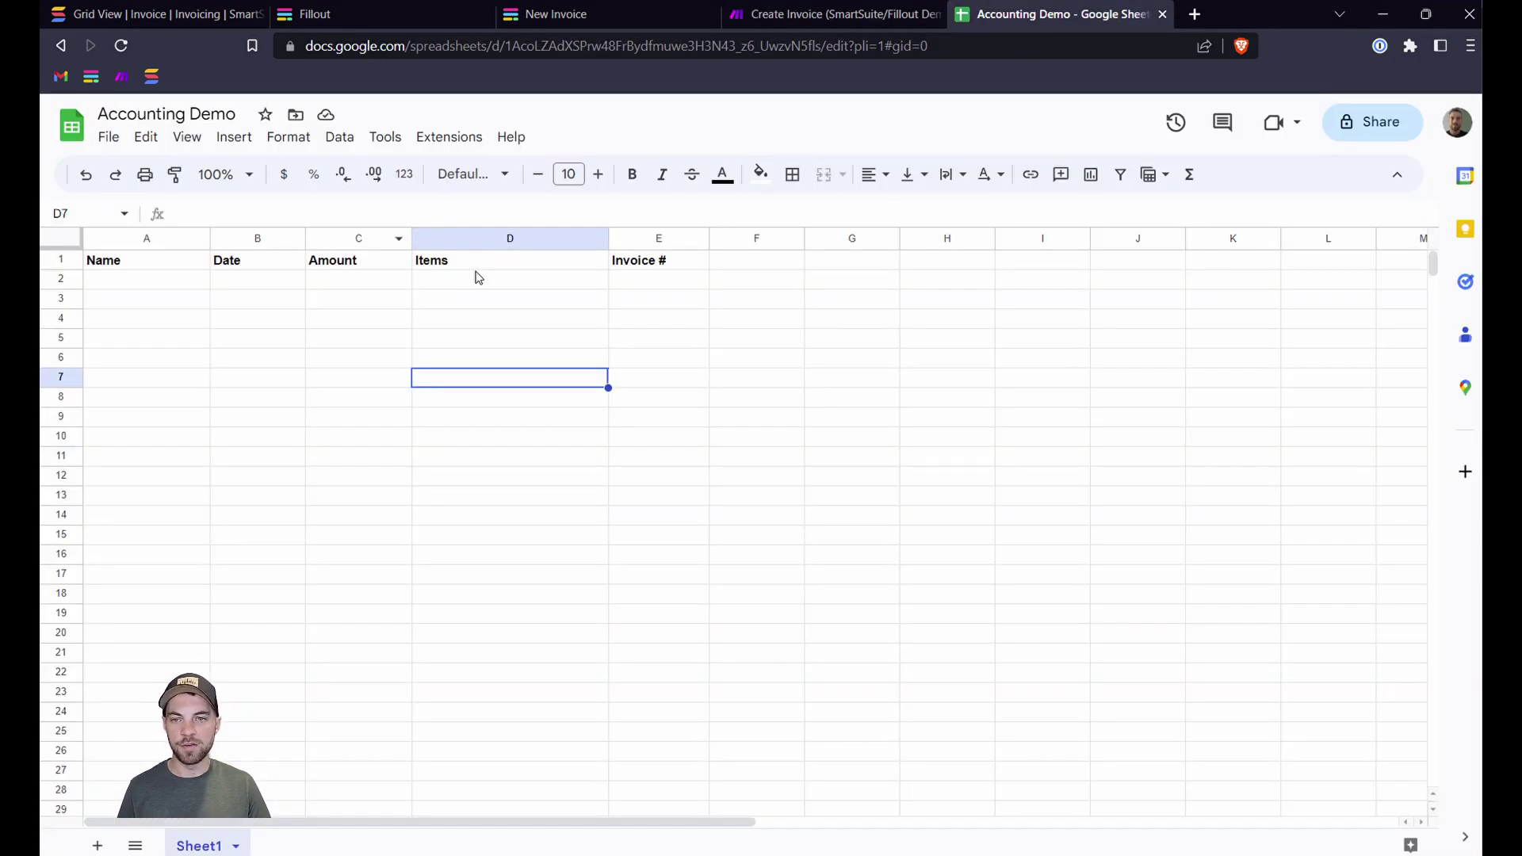
{"action": "left_click", "coordinate": [826, 18]}
{"action": "scroll", "coordinate": [1056, 476], "scroll_direction": "down", "scroll_amount": 5}
{"action": "scroll", "coordinate": [961, 504], "scroll_direction": "down", "scroll_amount": 2}
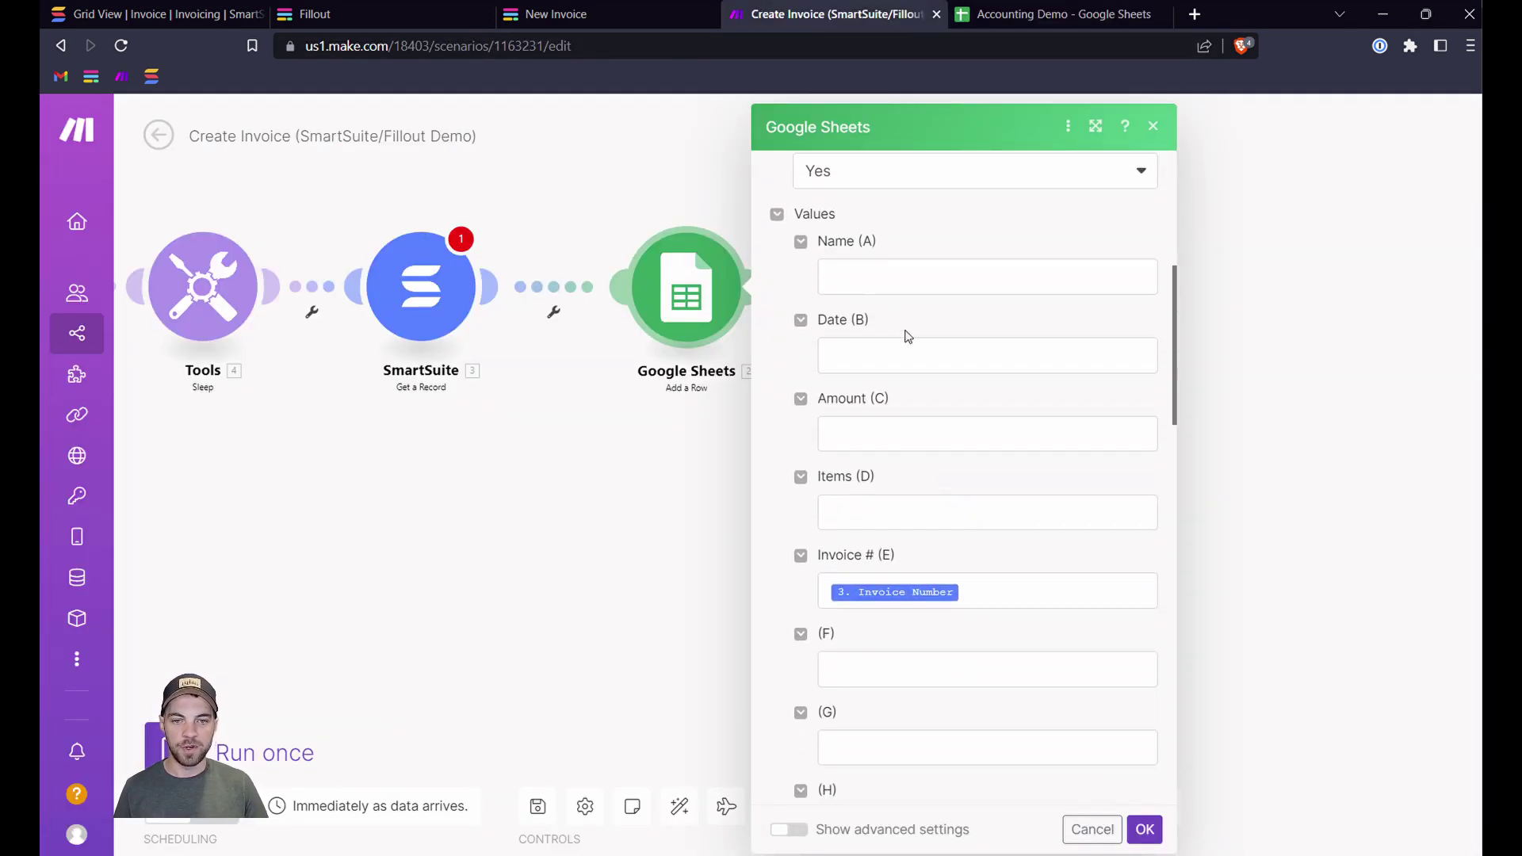
Map Name, Date, Amount, Items to Fillout's Full Name, Date, Amount, Items answers and save.
{"action": "left_click", "coordinate": [871, 273]}
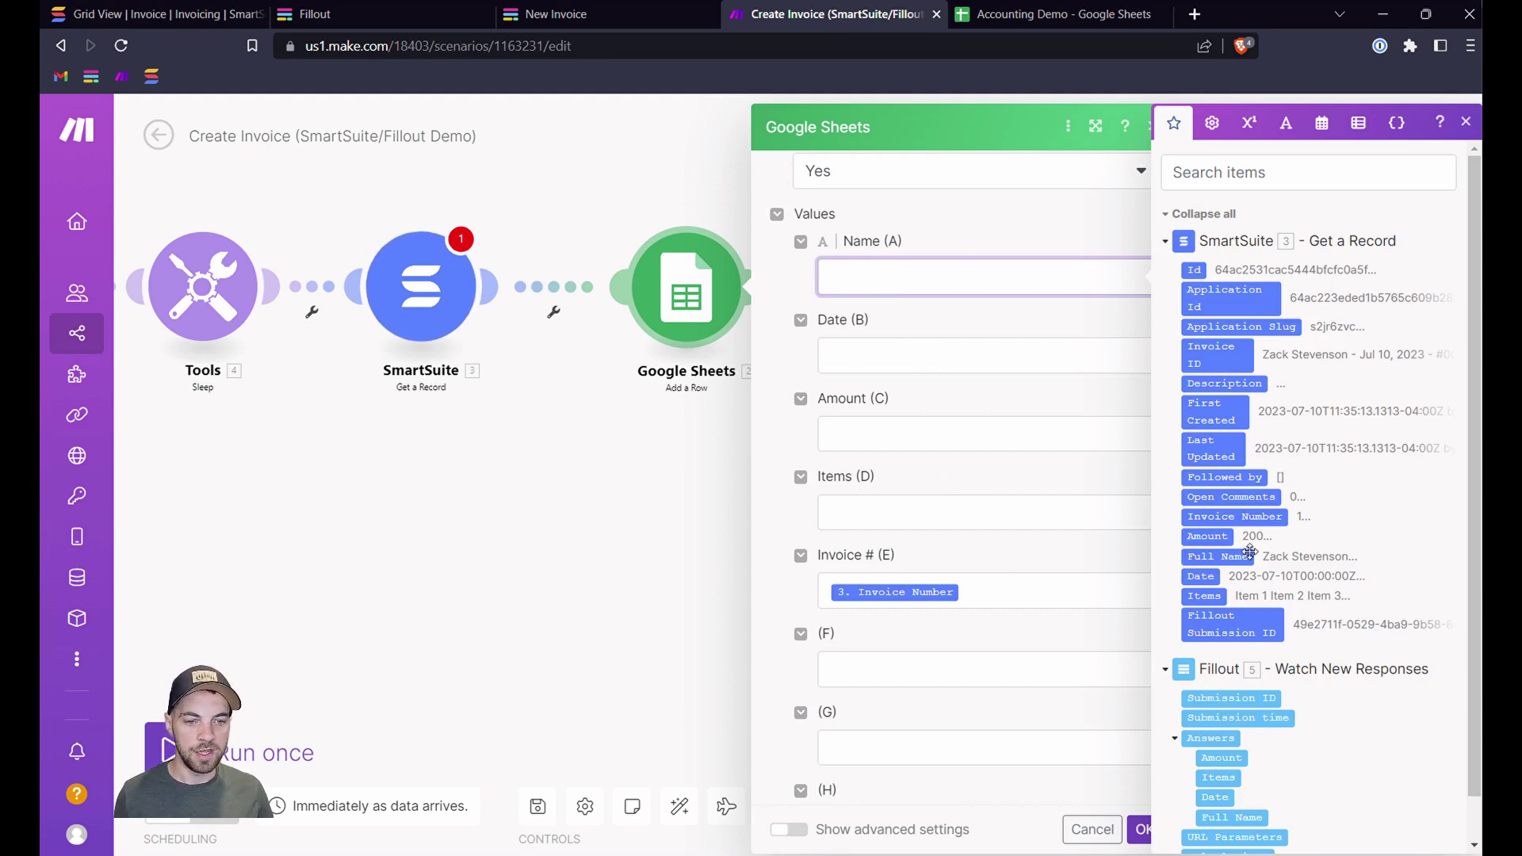
{"action": "scroll", "coordinate": [1253, 552], "scroll_direction": "down", "scroll_amount": 1}
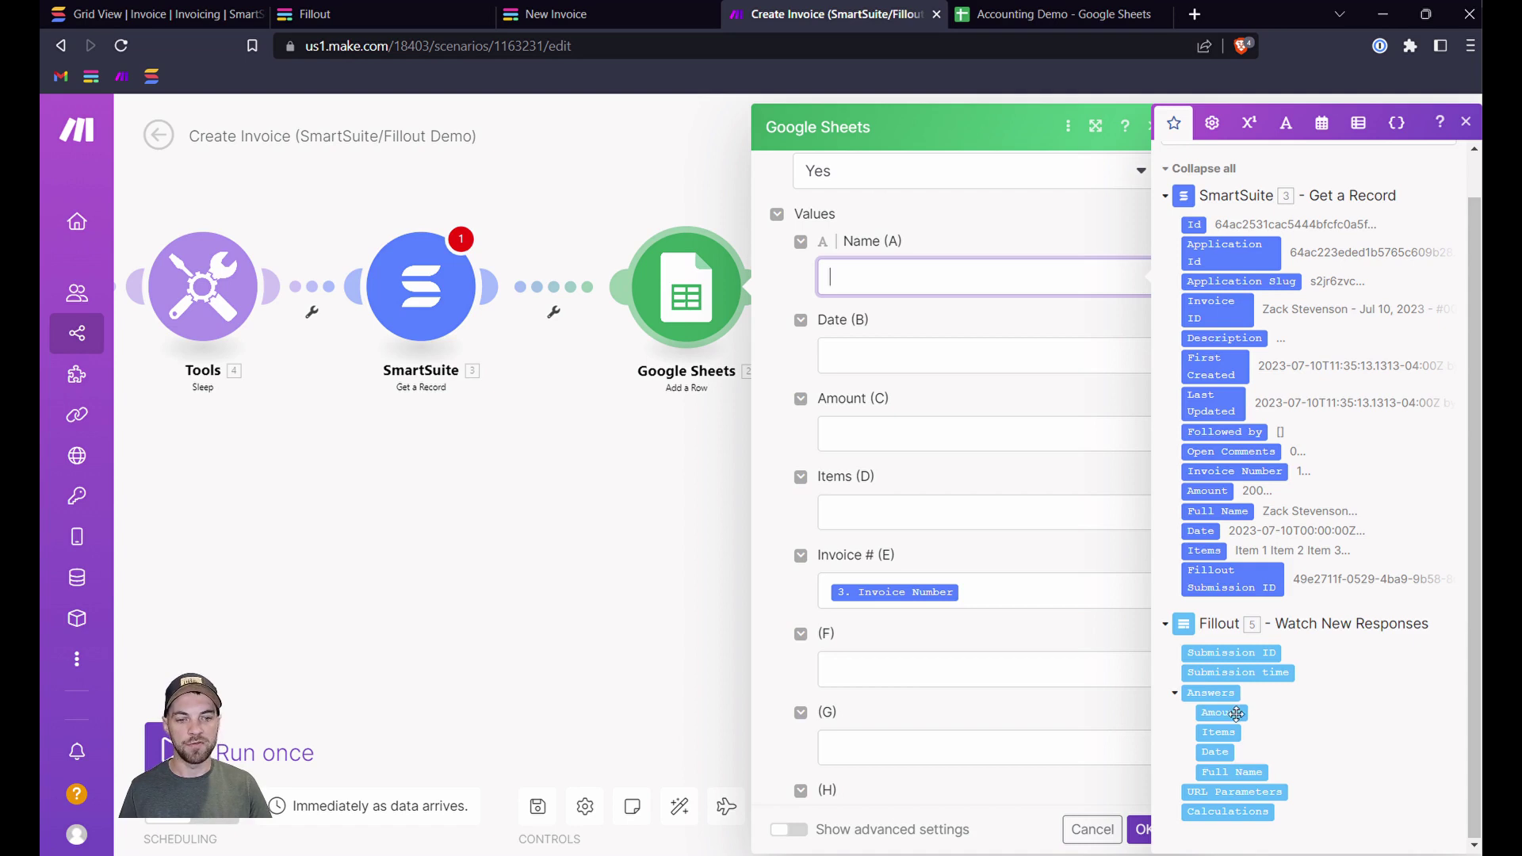
{"action": "left_click", "coordinate": [1233, 772]}
{"action": "left_click", "coordinate": [946, 353]}
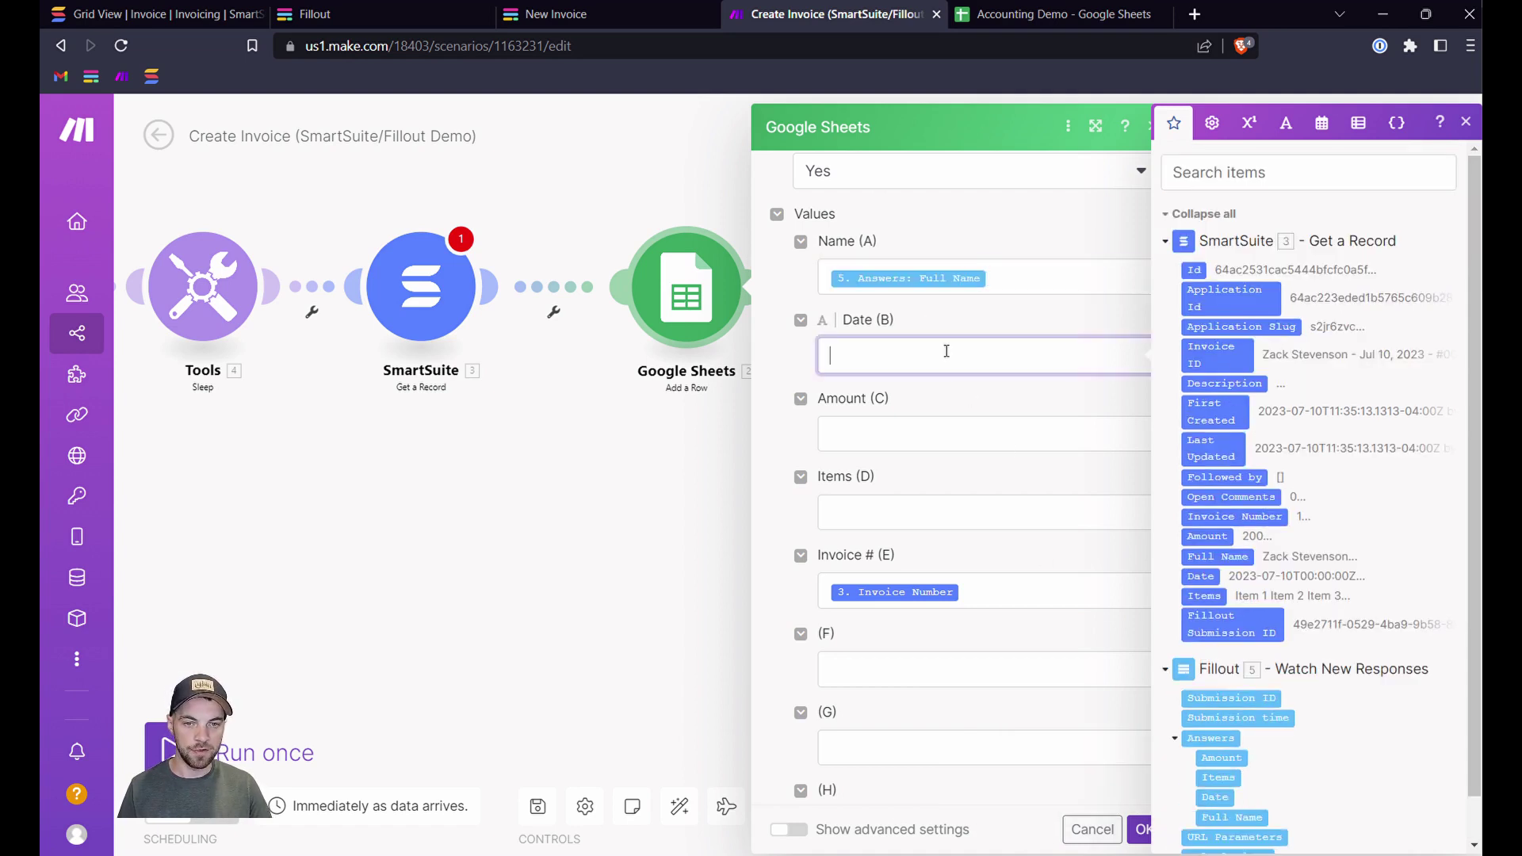
{"action": "left_click", "coordinate": [1222, 796]}
{"action": "left_click", "coordinate": [914, 443]}
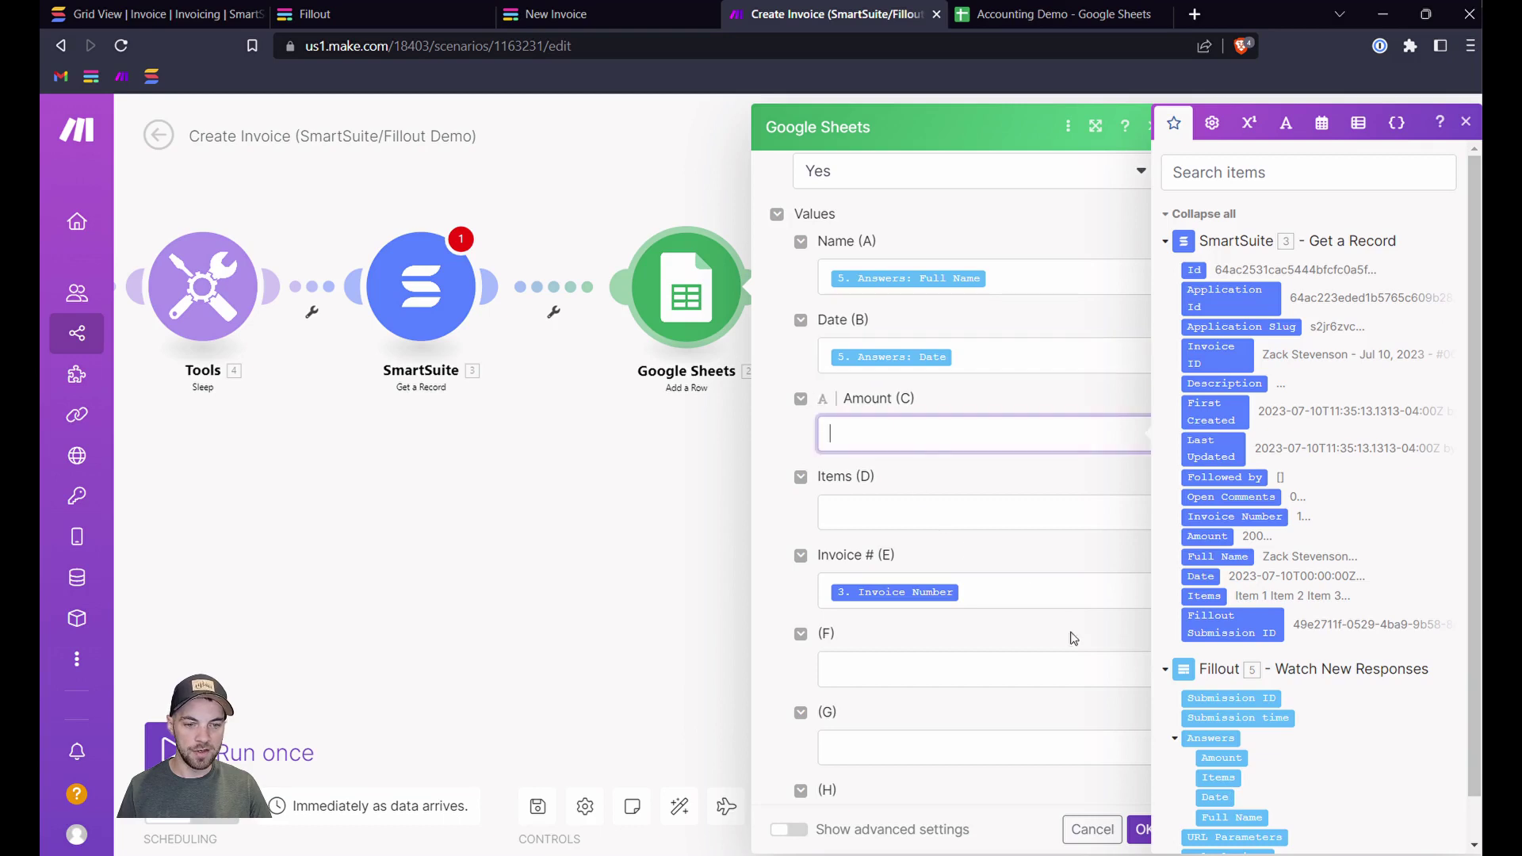
{"action": "left_click", "coordinate": [1221, 758]}
{"action": "left_click", "coordinate": [896, 517]}
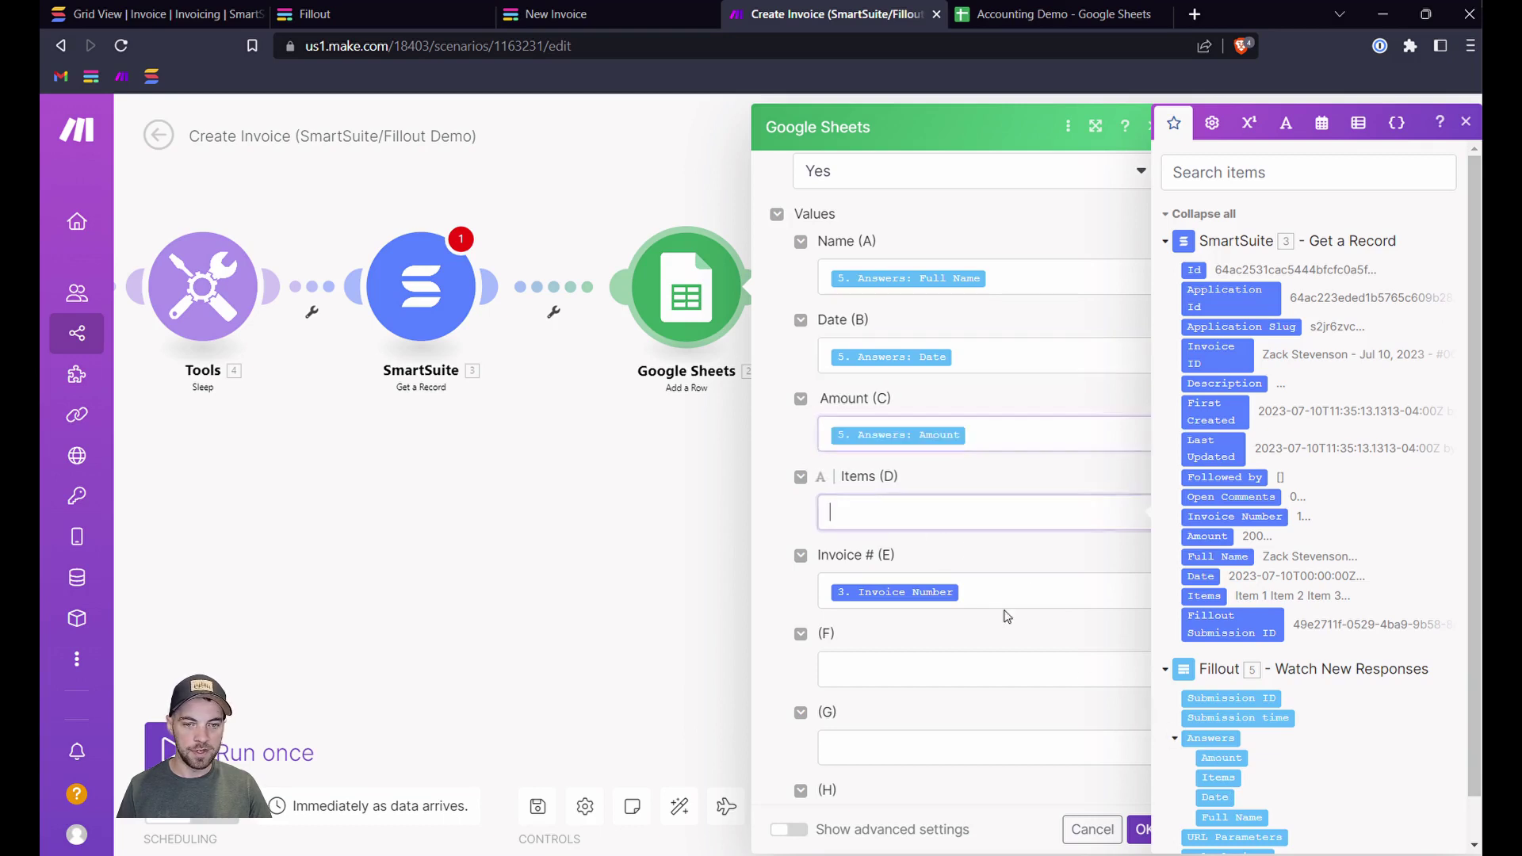
{"action": "left_click", "coordinate": [1228, 780]}
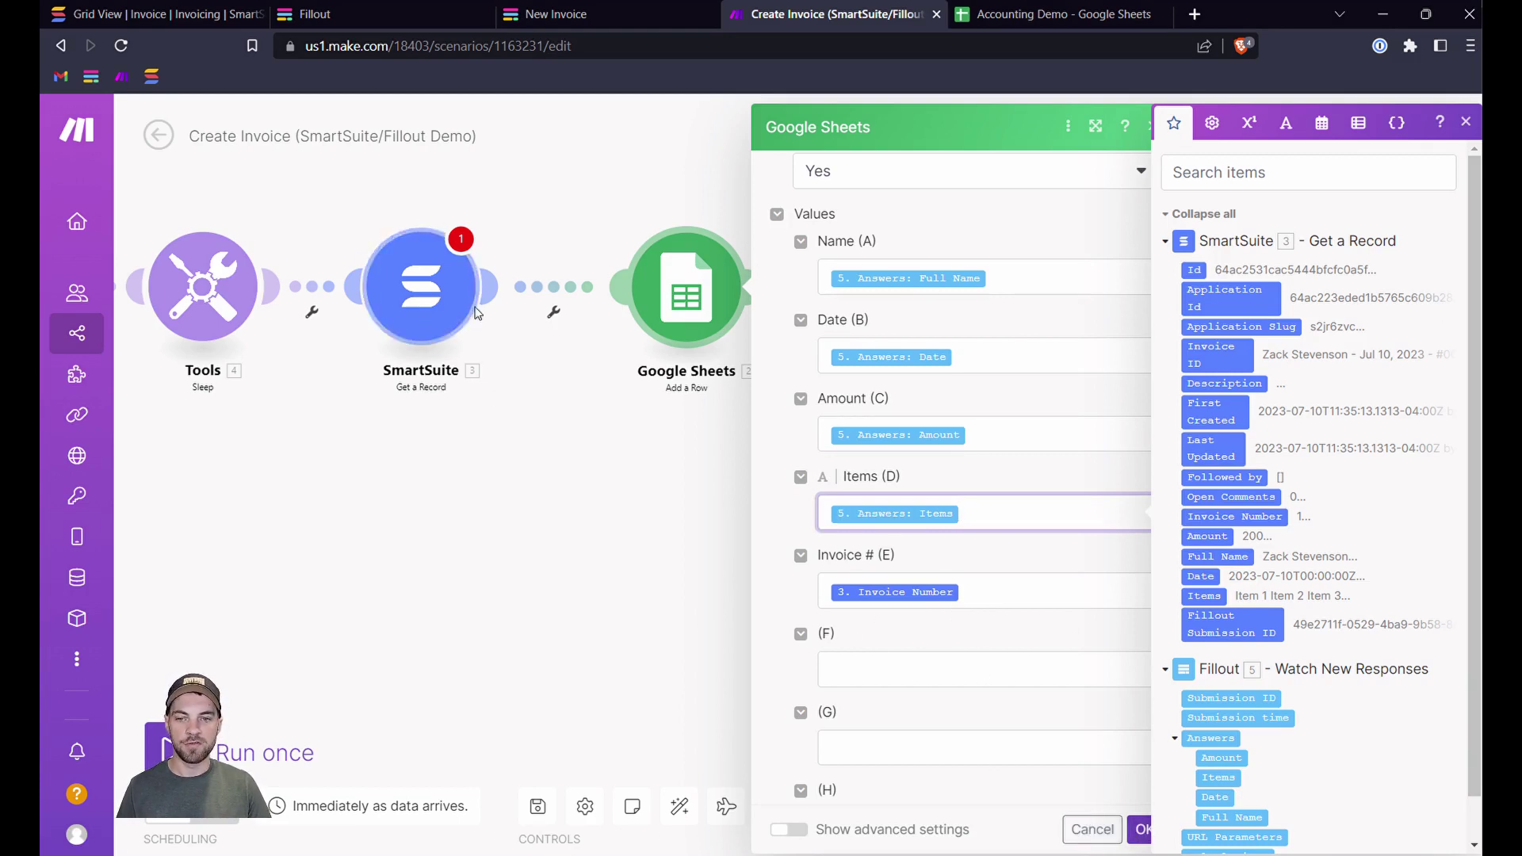
{"action": "left_click", "coordinate": [1142, 829]}
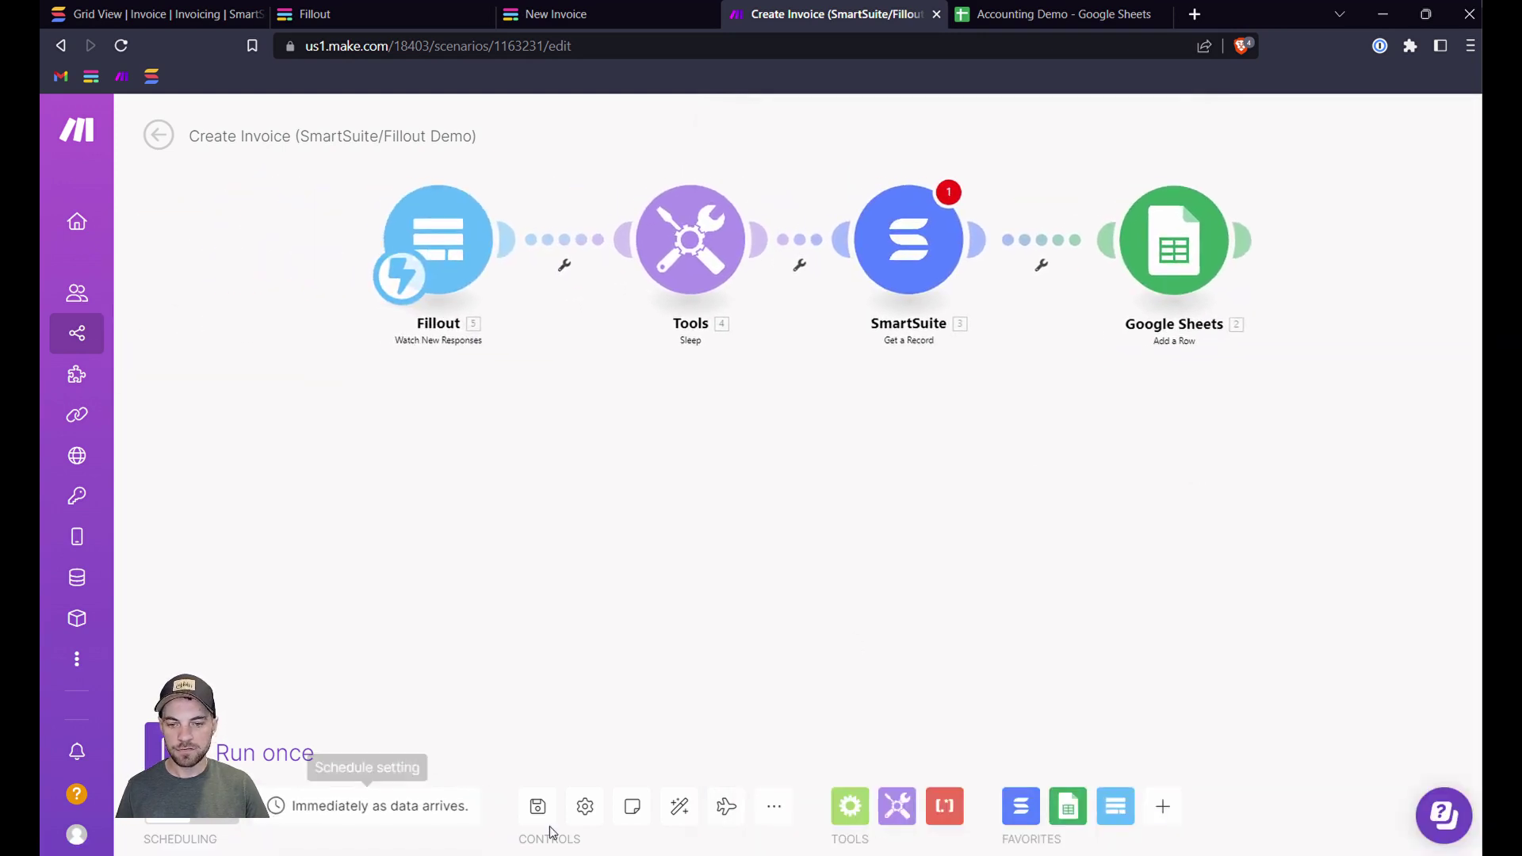
{"action": "left_click", "coordinate": [537, 806]}
Replace the SmartSuite search value with Fillout's 5. Submission ID and confirm the module.
{"action": "left_click", "coordinate": [865, 831]}
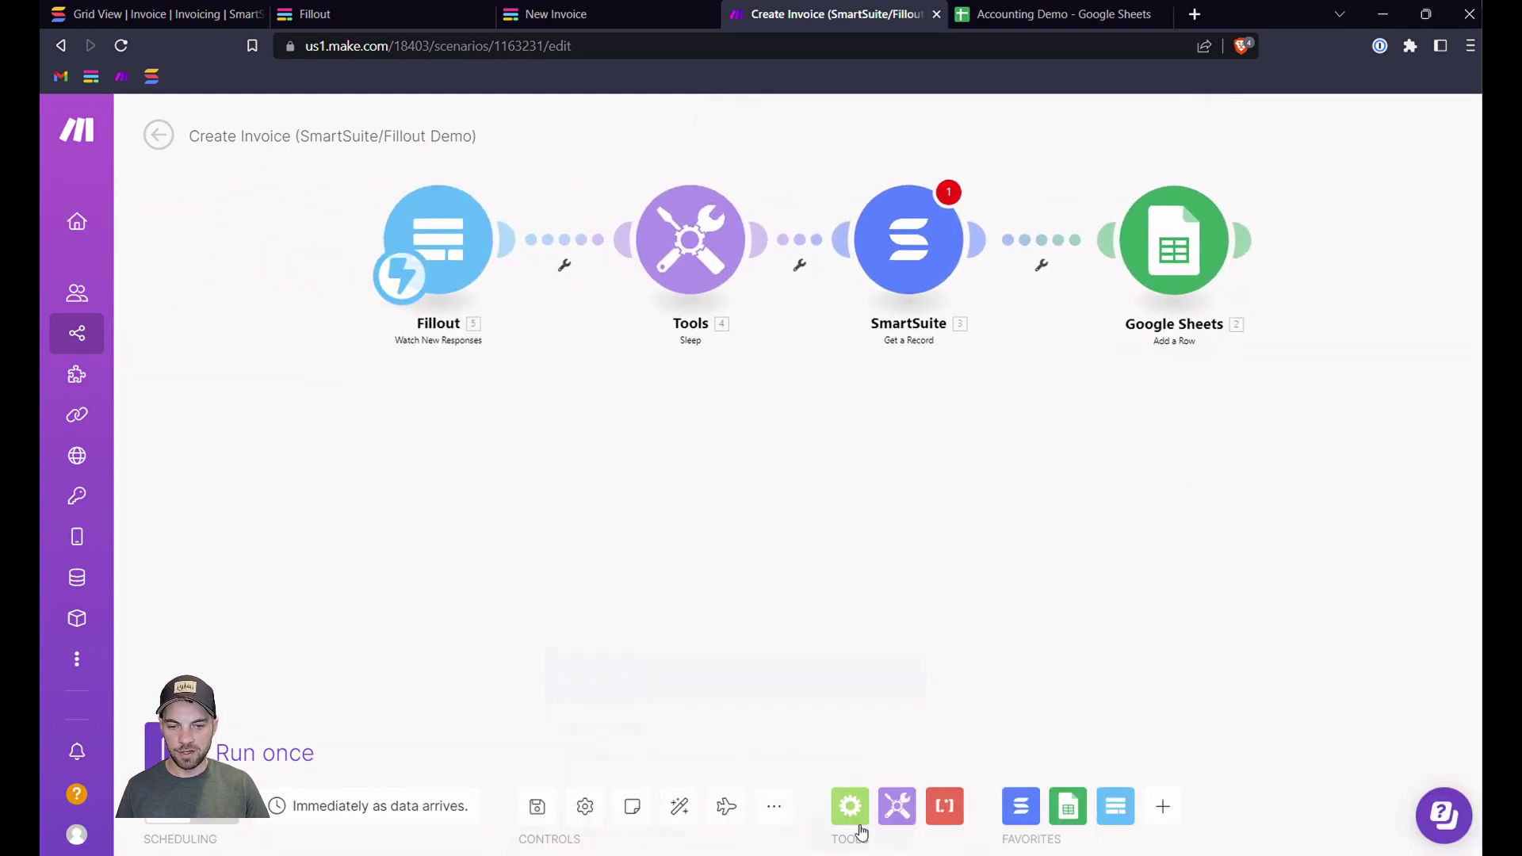
{"action": "left_click", "coordinate": [918, 242]}
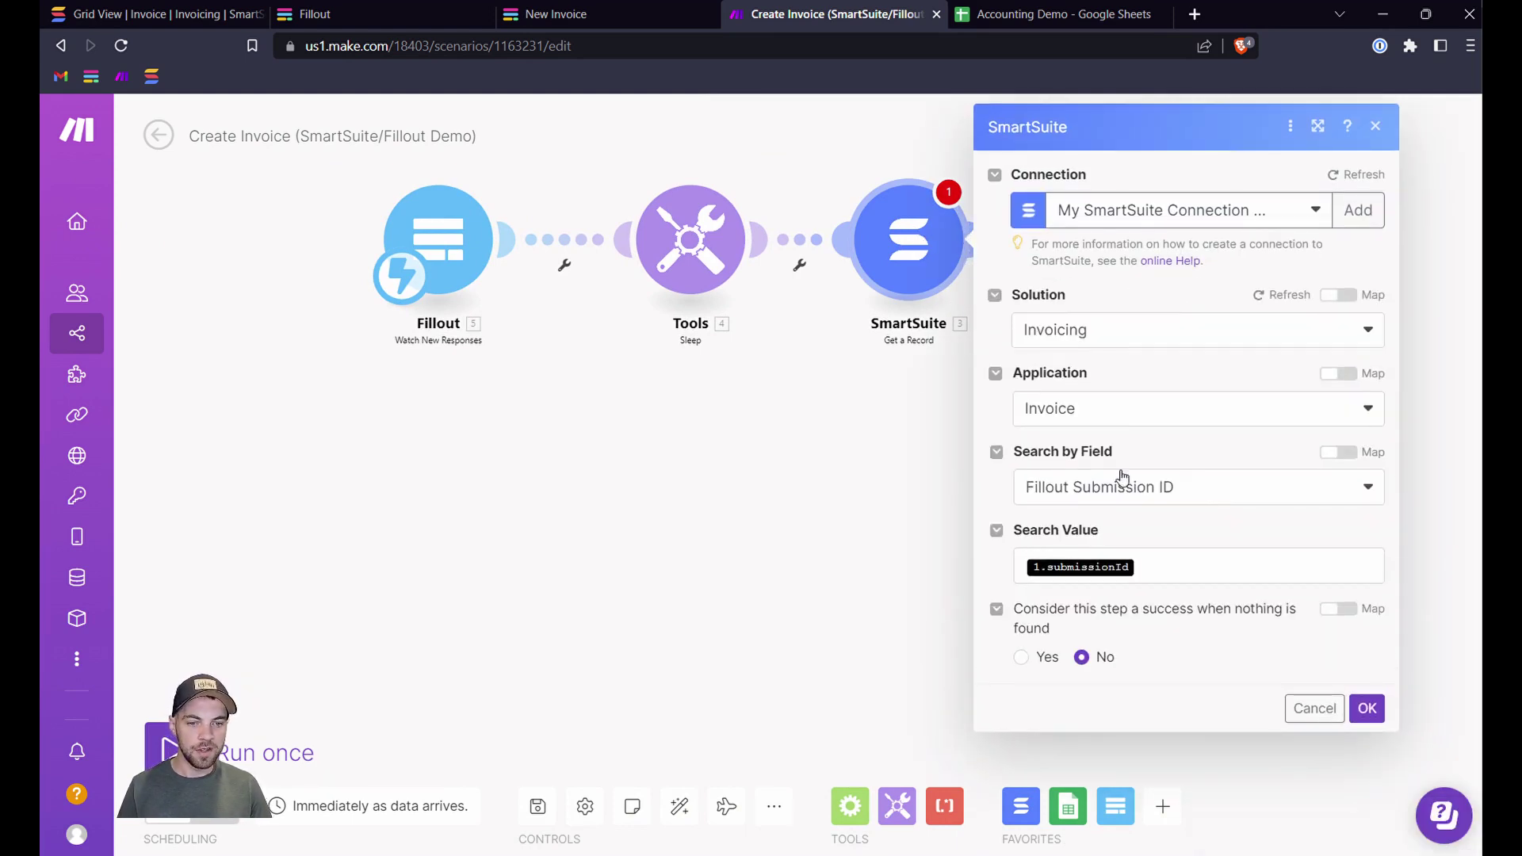
{"action": "left_click", "coordinate": [1346, 175]}
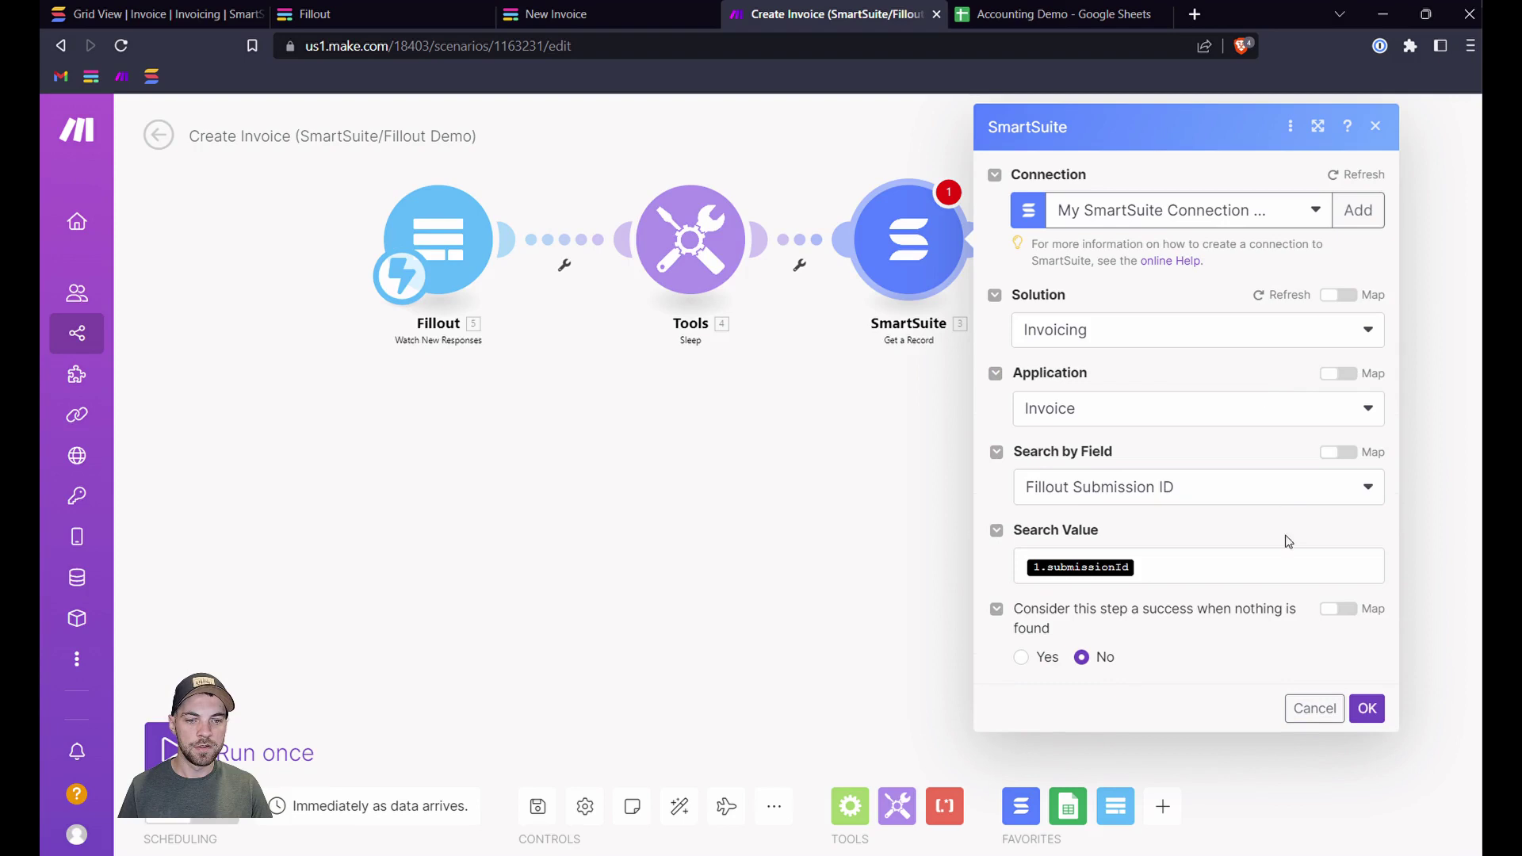
{"action": "left_click", "coordinate": [1244, 566]}
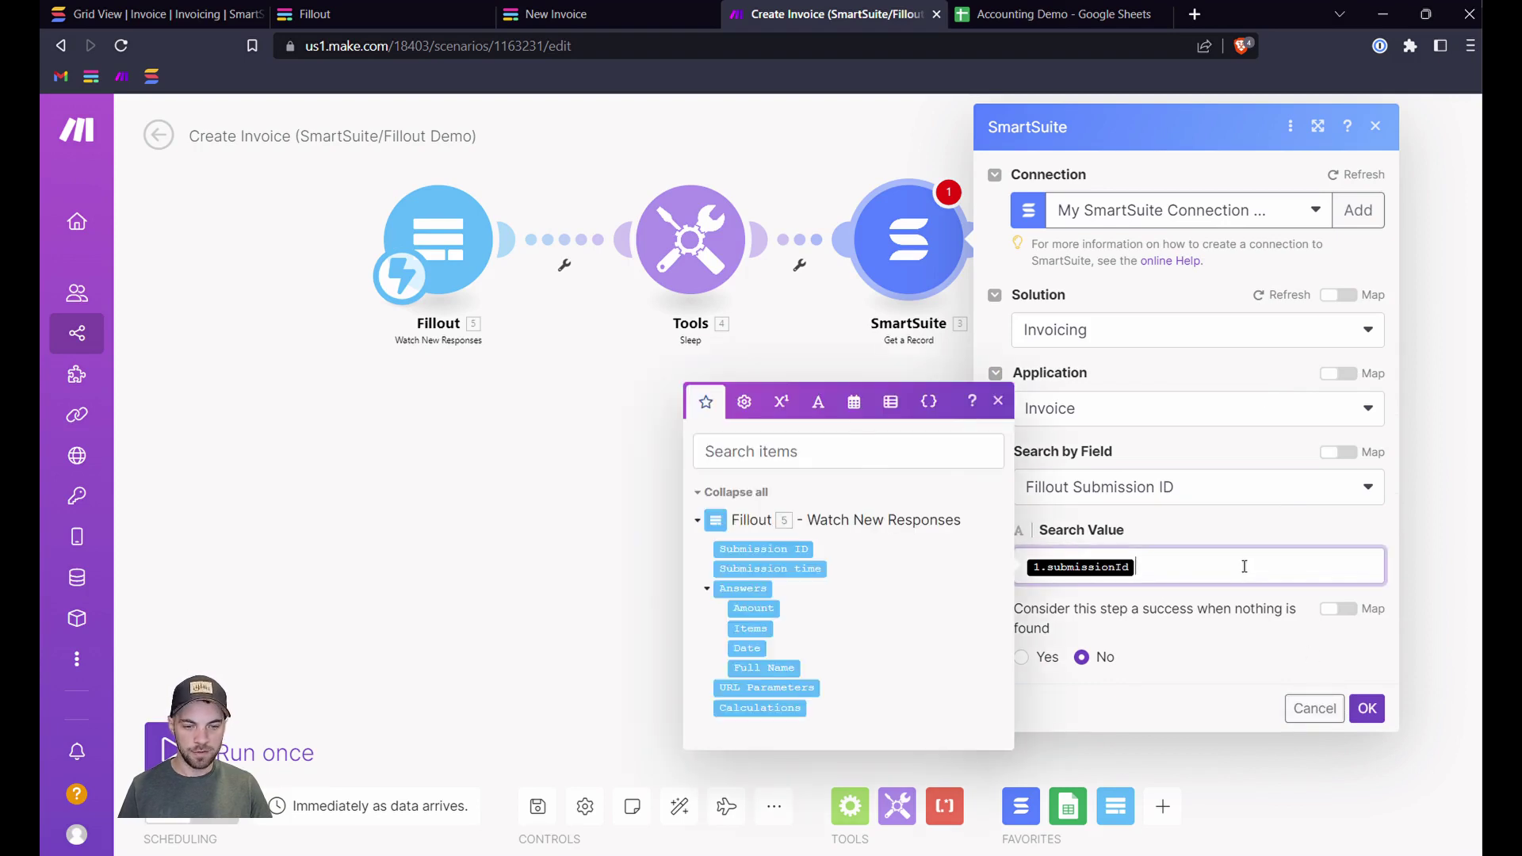
{"action": "key", "text": "BackSpace"}
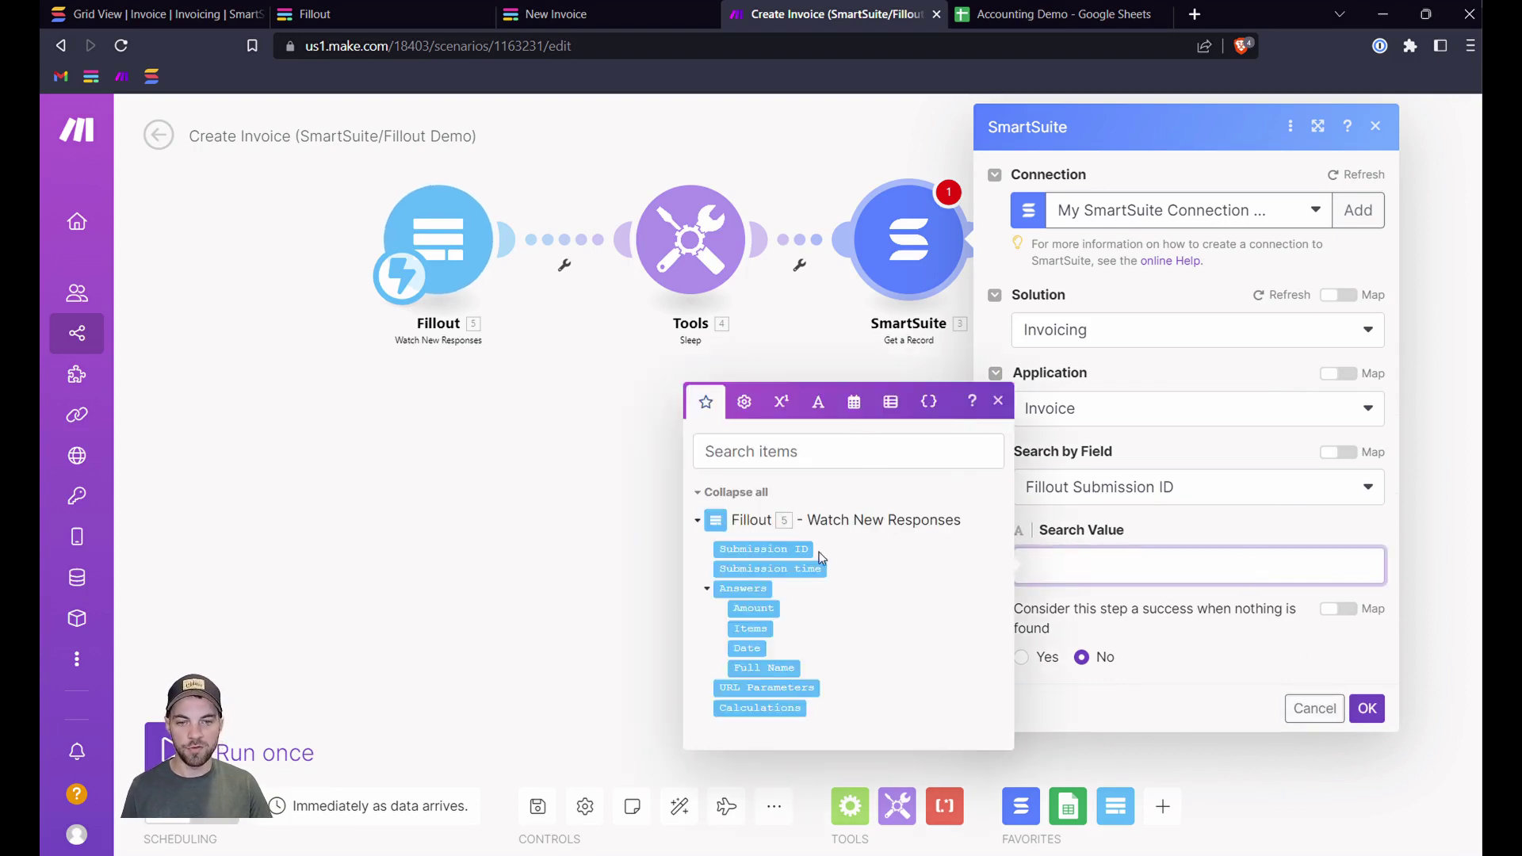
{"action": "left_click", "coordinate": [738, 551]}
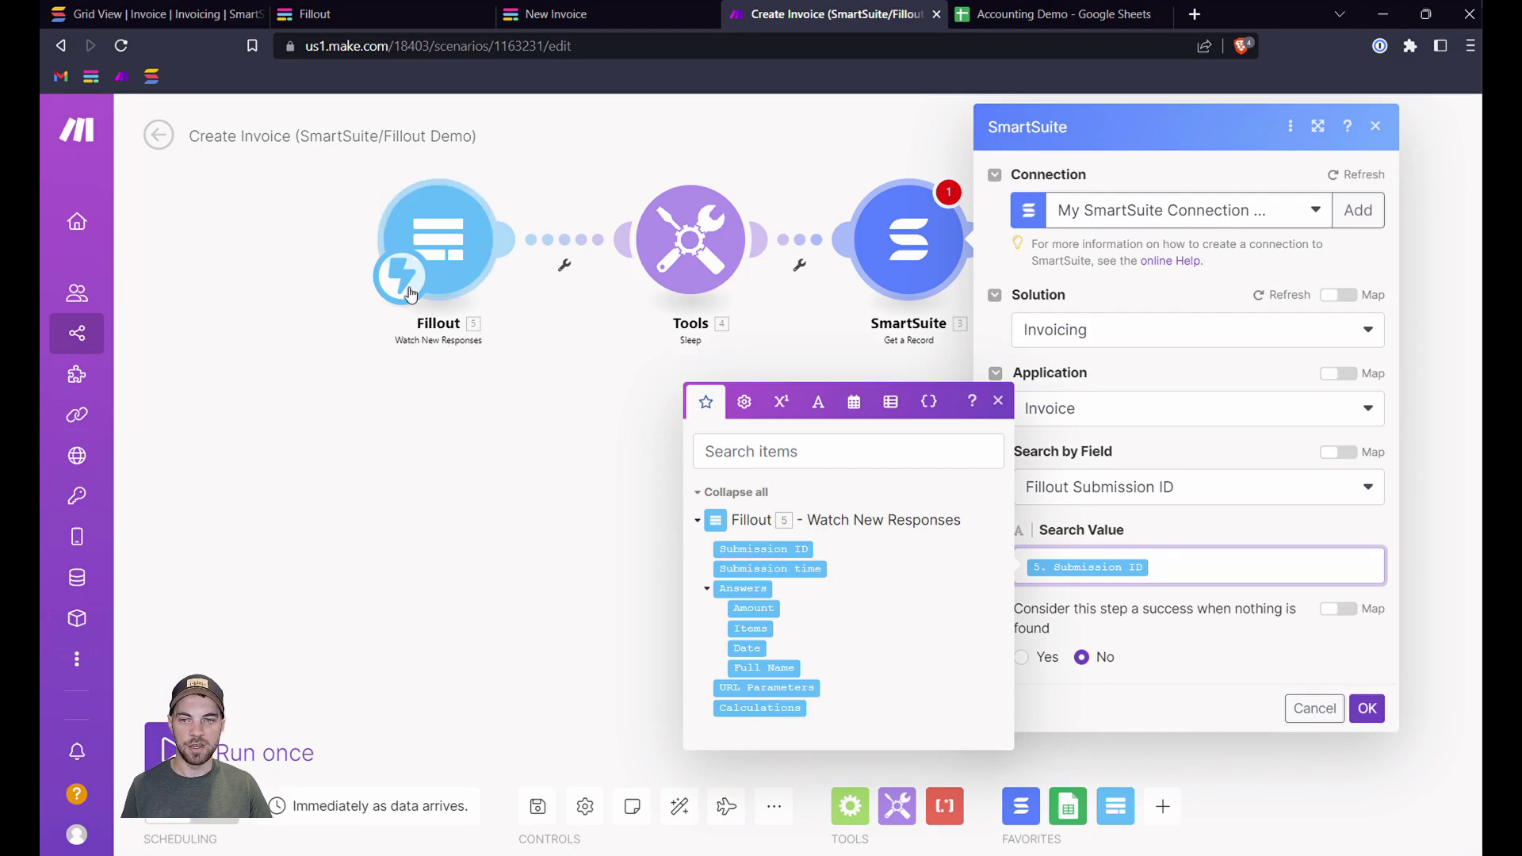
{"action": "left_click", "coordinate": [1368, 708]}
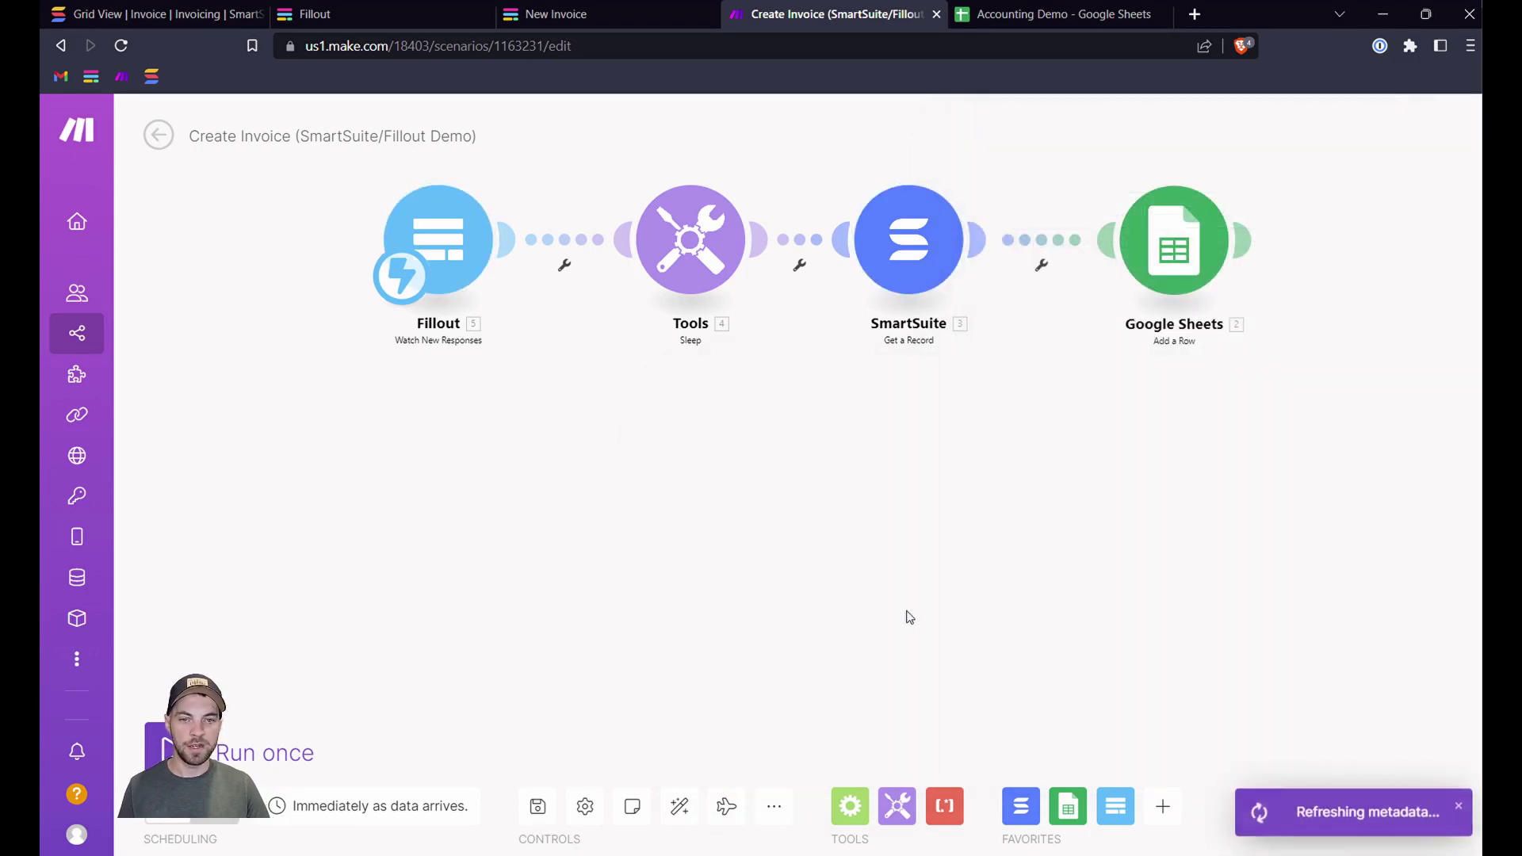
Save the Create Invoice scenario and switch its scheduling on.
{"action": "left_click", "coordinate": [538, 807]}
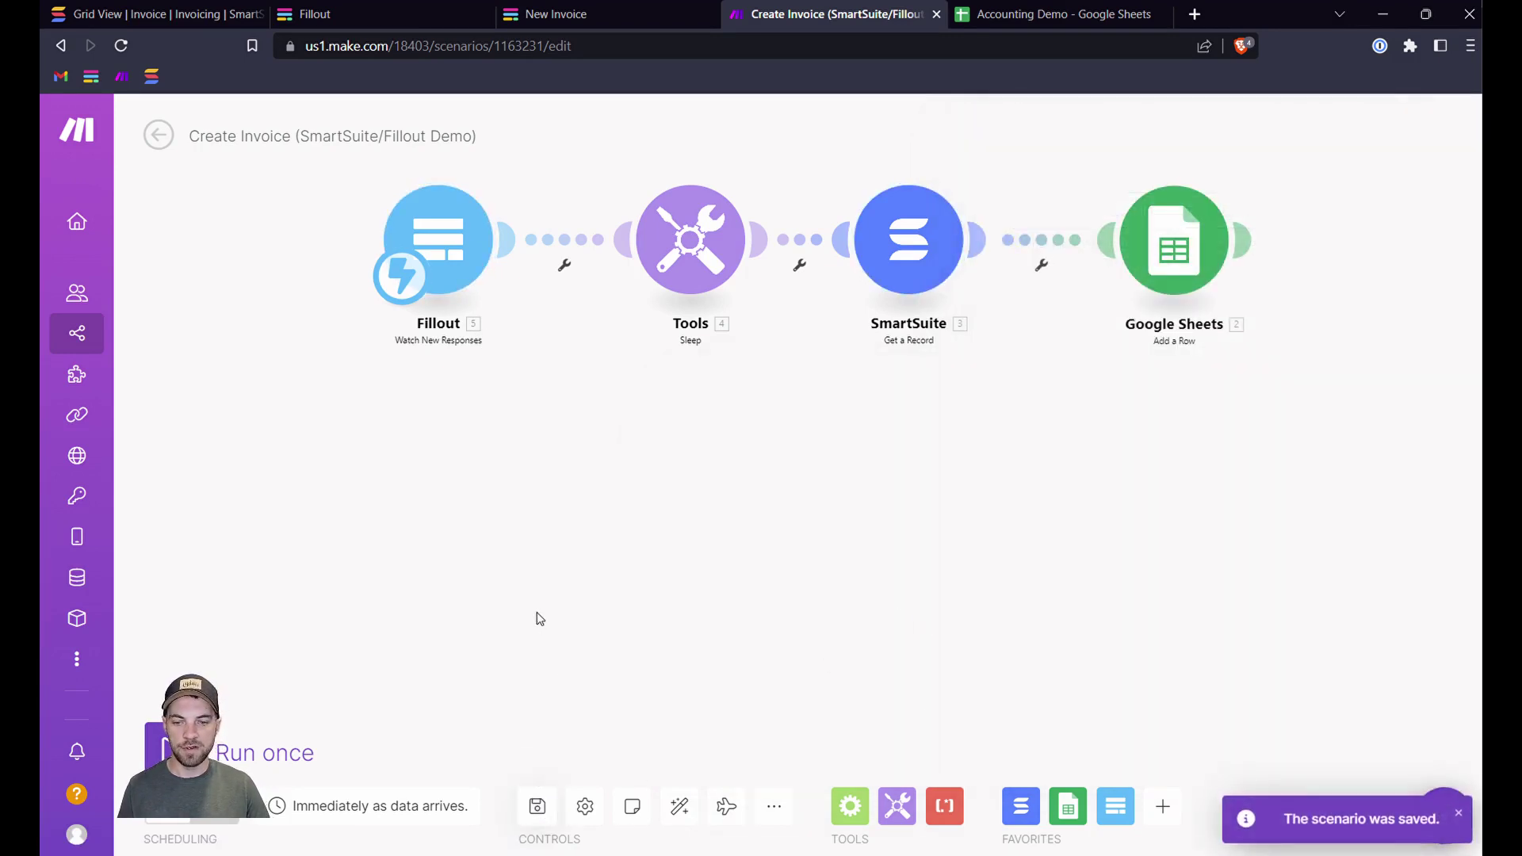
{"action": "left_click_drag", "start_coordinate": [536, 615], "coordinate": [645, 611]}
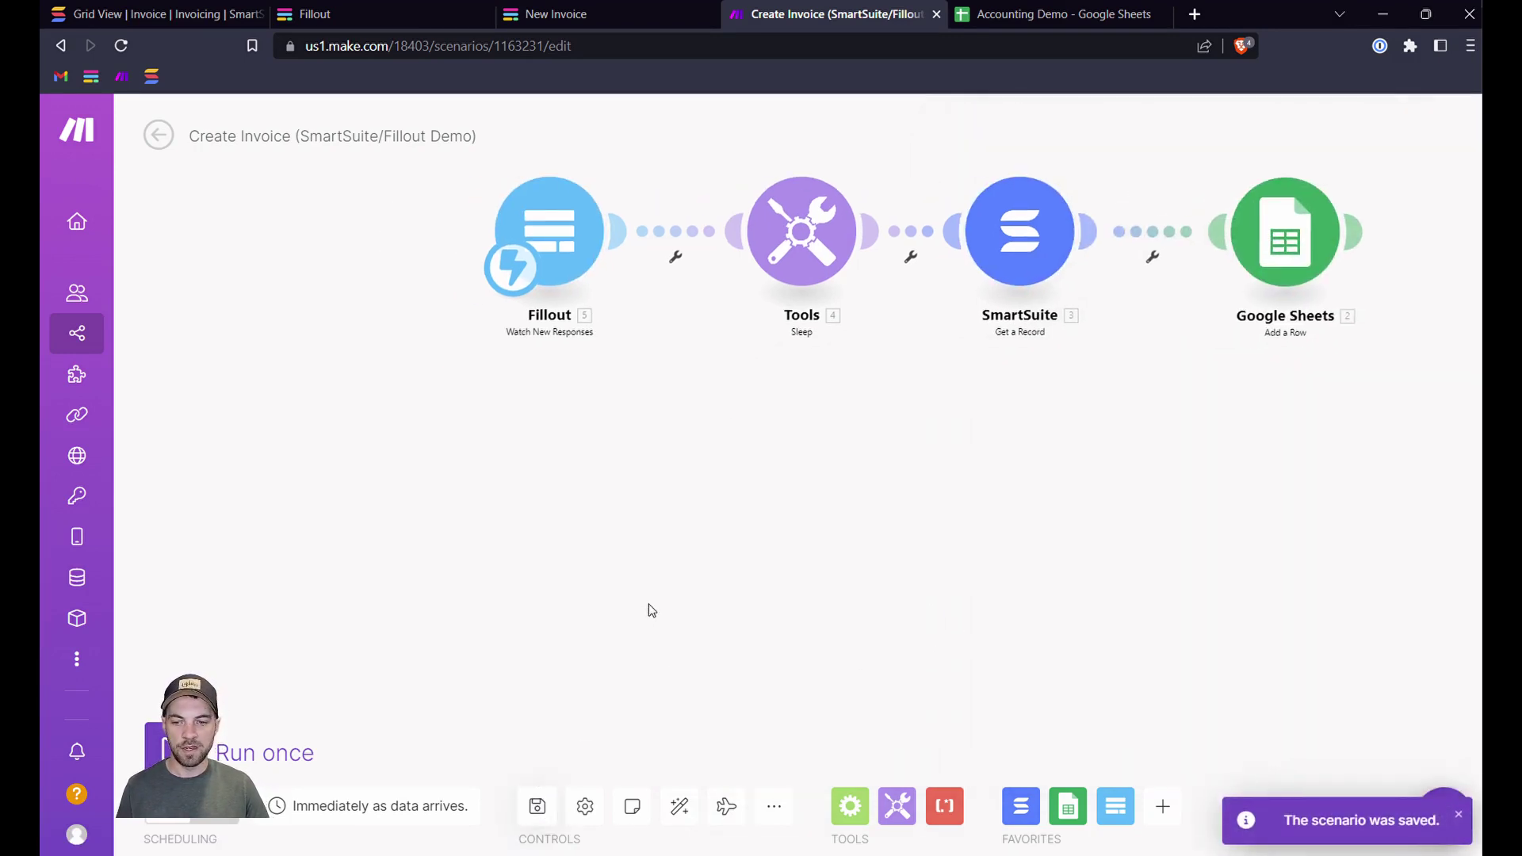
{"action": "left_click", "coordinate": [177, 822]}
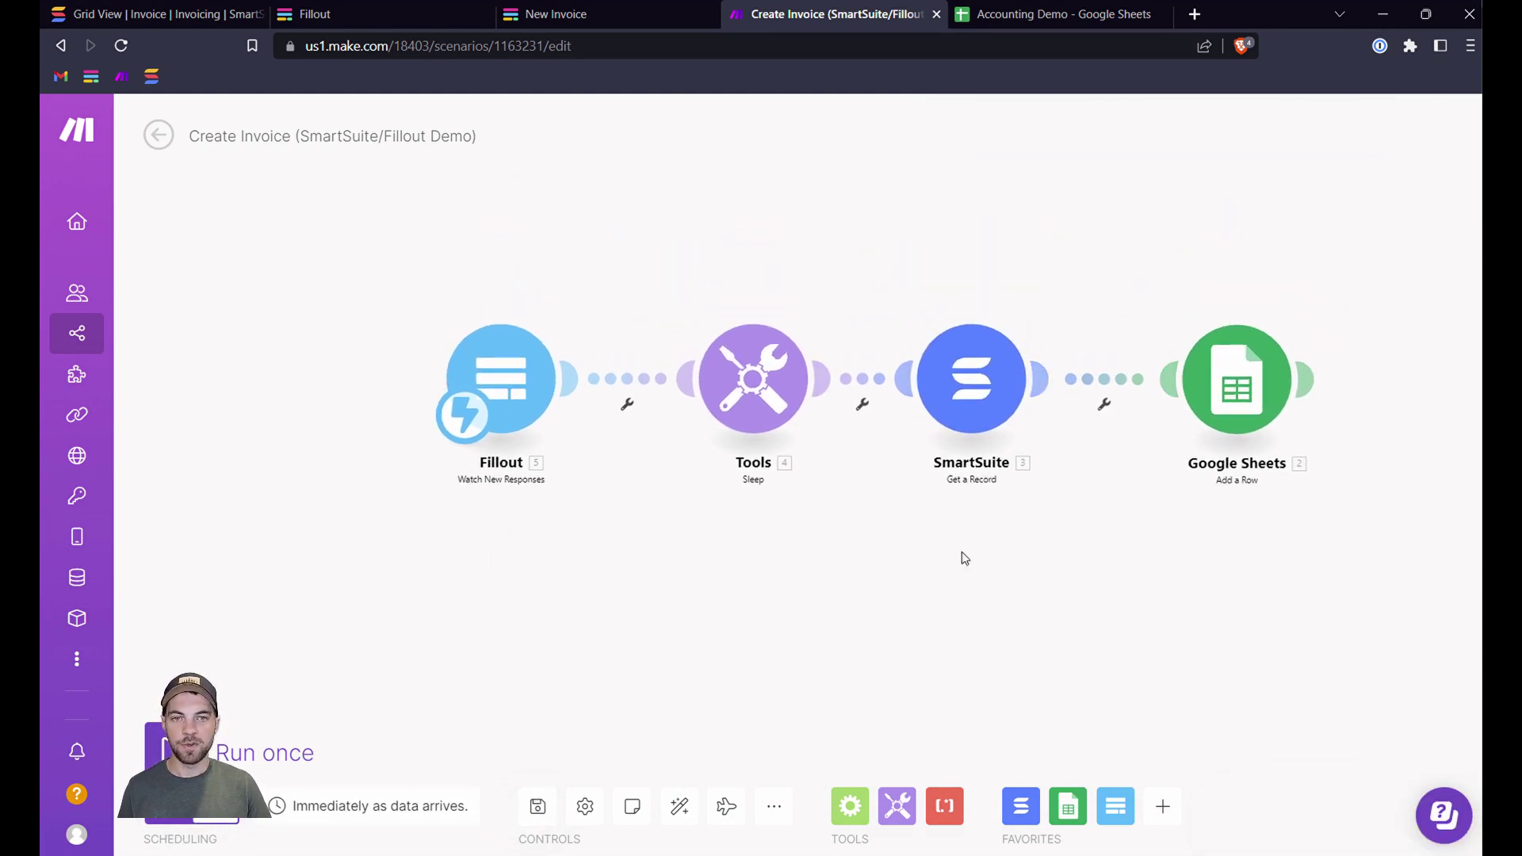
{"action": "left_click", "coordinate": [561, 21]}
Submit the form with the customer's full name, Item 1 and Item 2, today's date, and amount 250.
{"action": "left_click", "coordinate": [523, 214]}
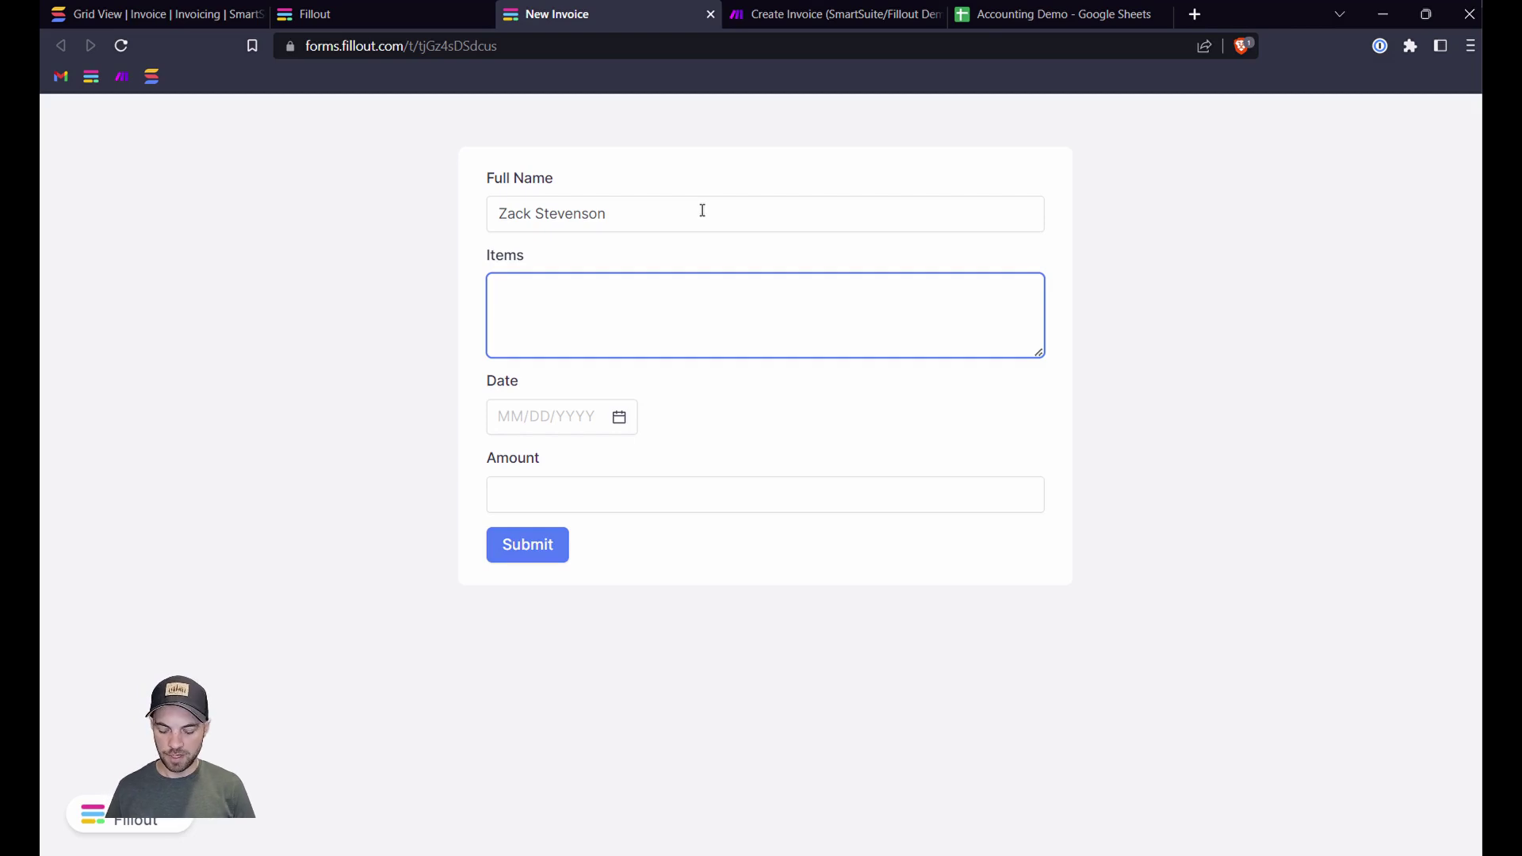
{"action": "type", "text": "Item 1"}
{"action": "key", "text": "Return"}
{"action": "type", "text": "Item 2"}
{"action": "key", "text": "Tab"}
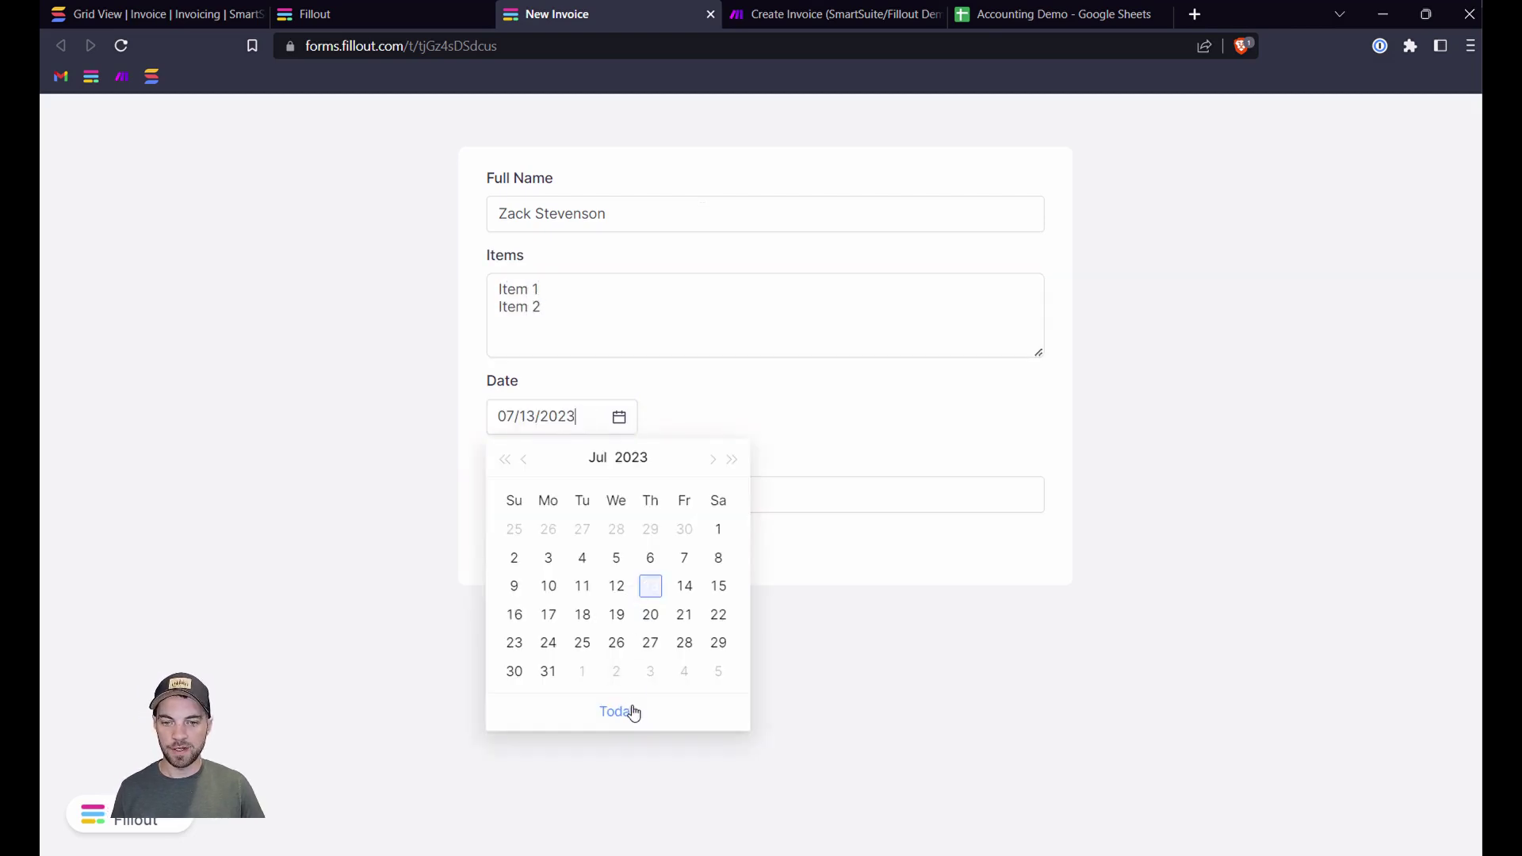
{"action": "left_click", "coordinate": [625, 710]}
{"action": "left_click", "coordinate": [601, 493]}
{"action": "type", "text": "250"}
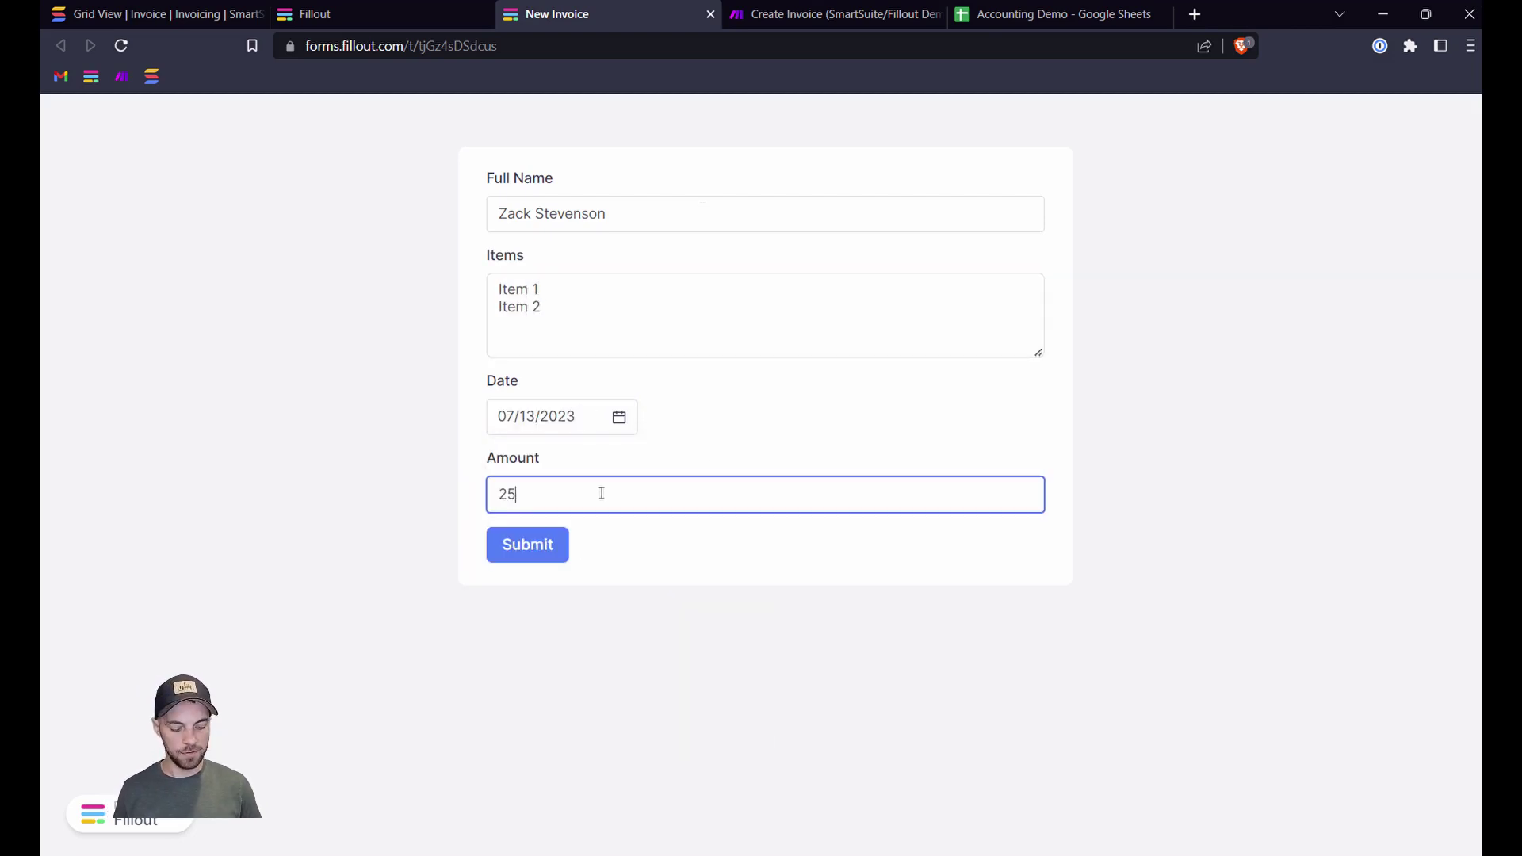
{"action": "left_click", "coordinate": [517, 552]}
{"action": "left_click", "coordinate": [154, 14]}
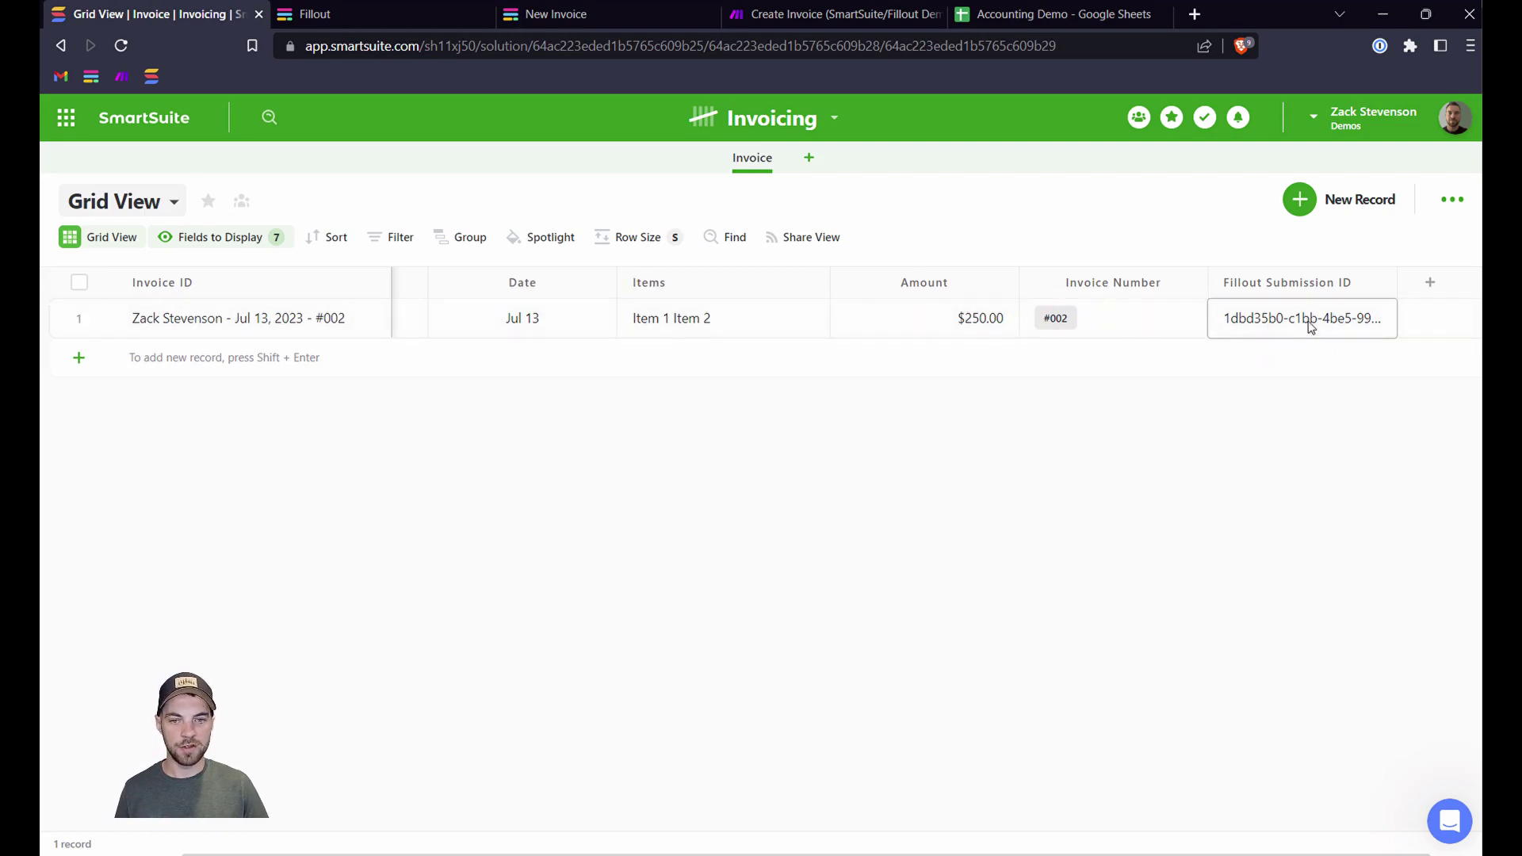
{"action": "left_click", "coordinate": [101, 320]}
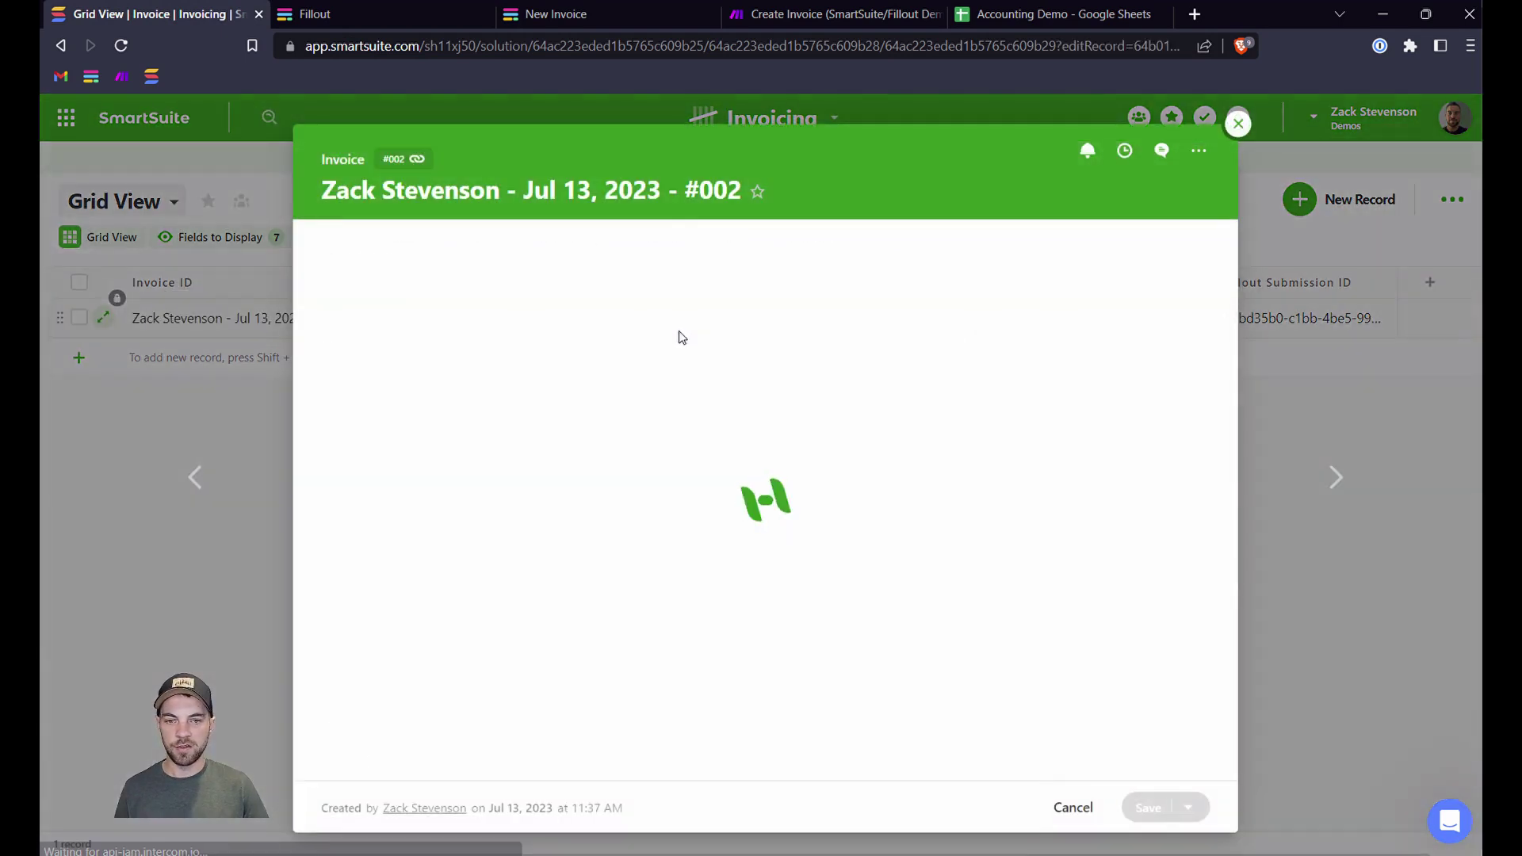
{"action": "scroll", "coordinate": [649, 363], "scroll_direction": "down", "scroll_amount": 5}
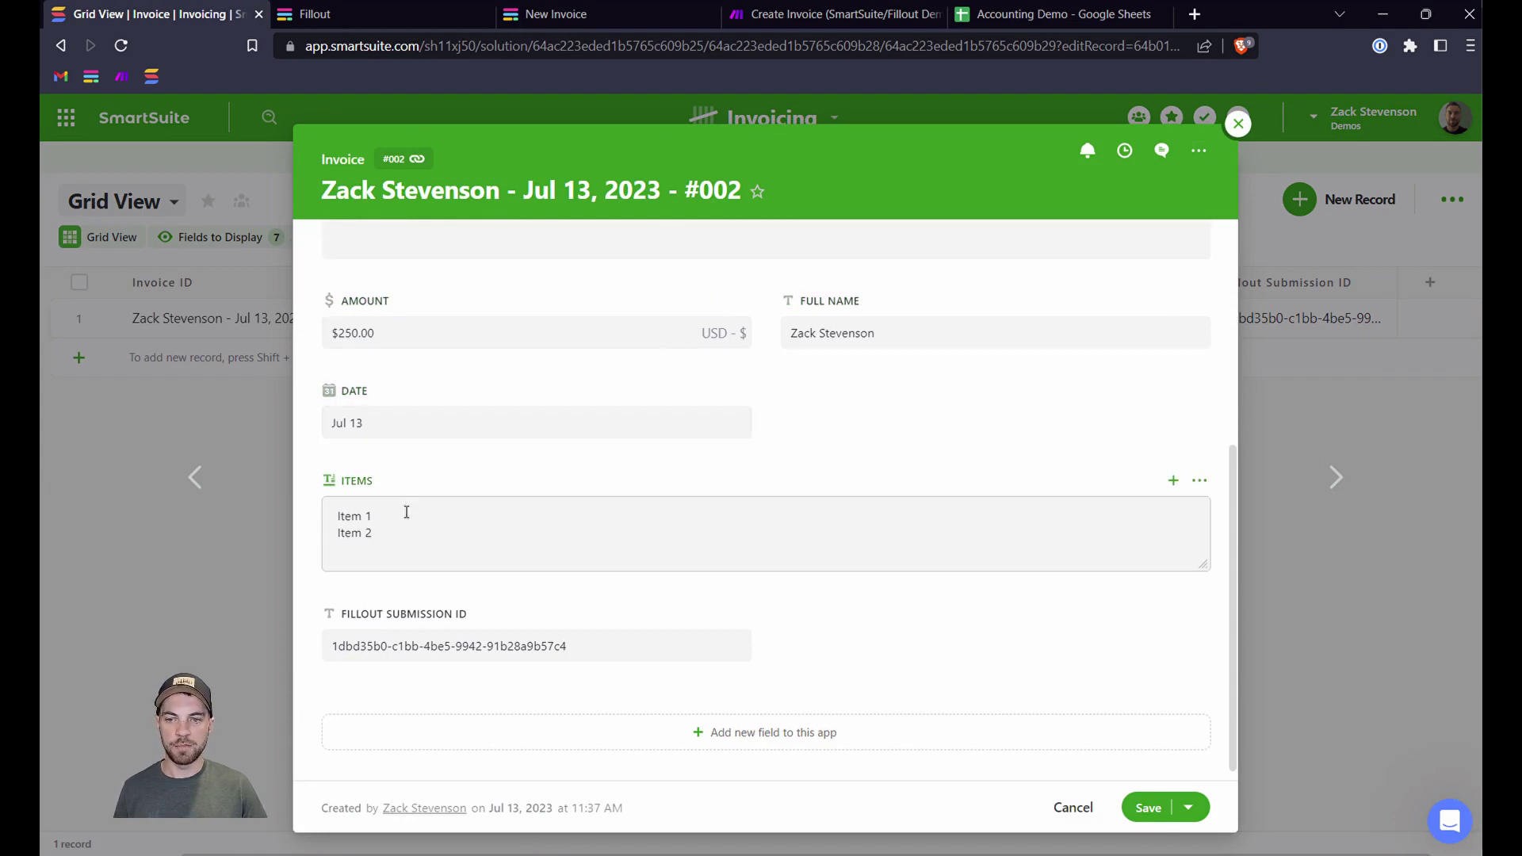
{"action": "left_click", "coordinate": [1239, 124]}
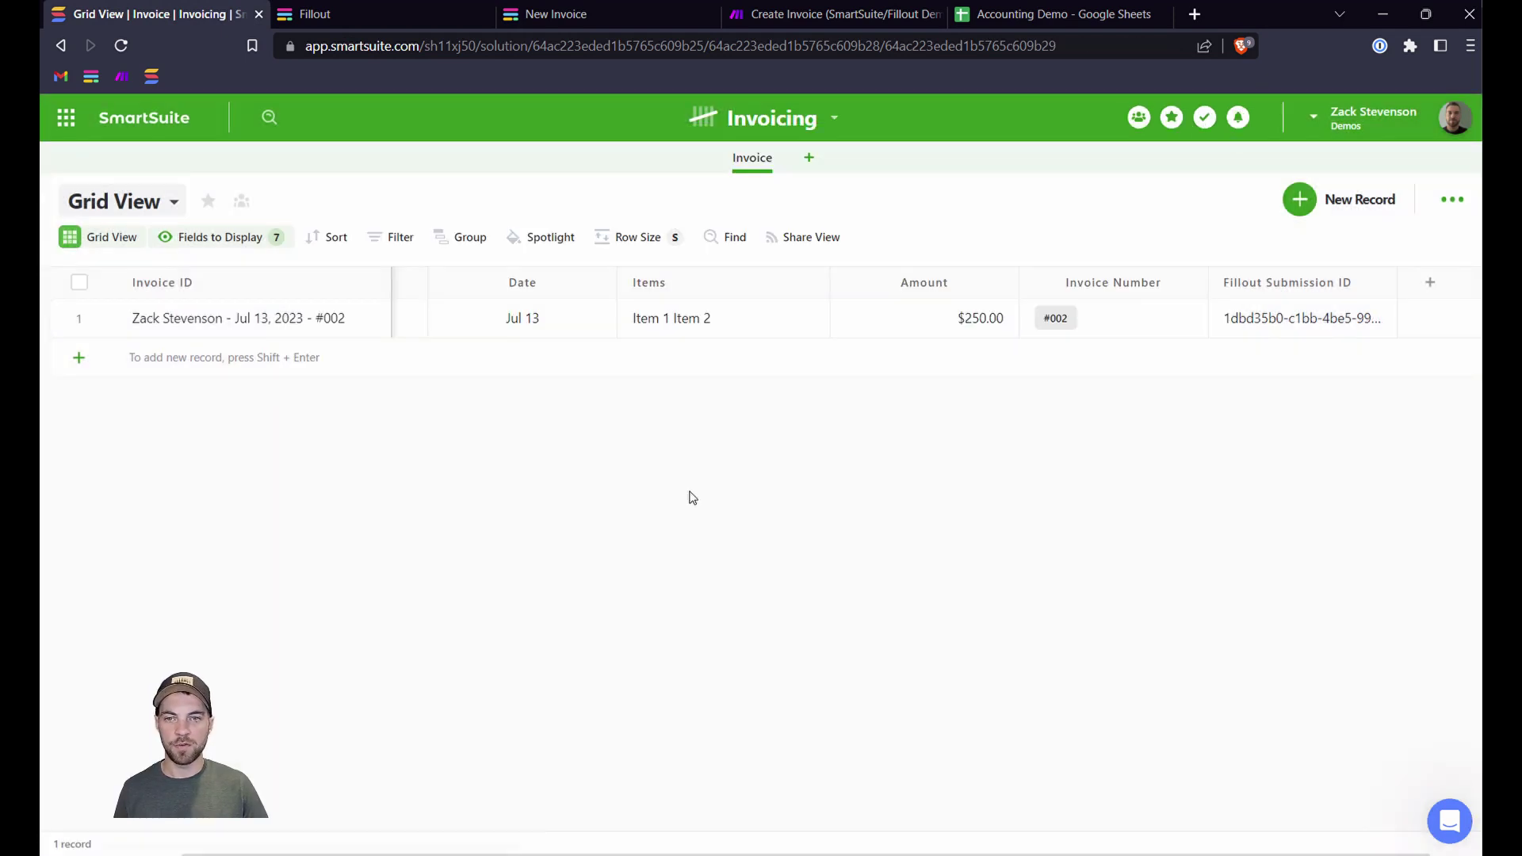
{"action": "left_click", "coordinate": [784, 18]}
Open the scenario's History tab and check the latest run's start time and 4 operations.
{"action": "left_click_drag", "start_coordinate": [859, 289], "coordinate": [813, 348]}
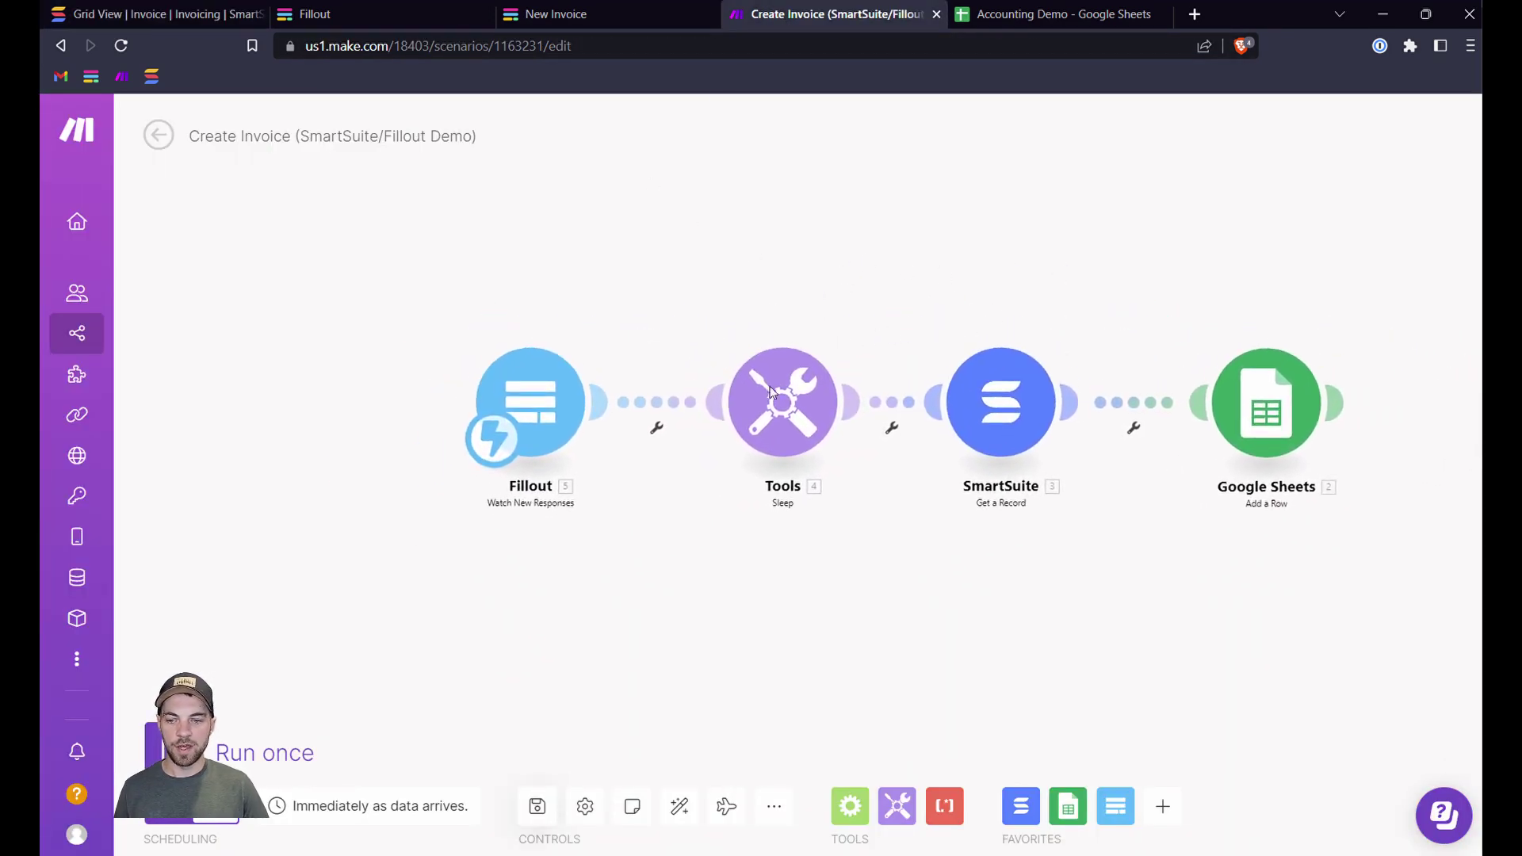
{"action": "left_click", "coordinate": [158, 136]}
{"action": "left_click", "coordinate": [256, 187]}
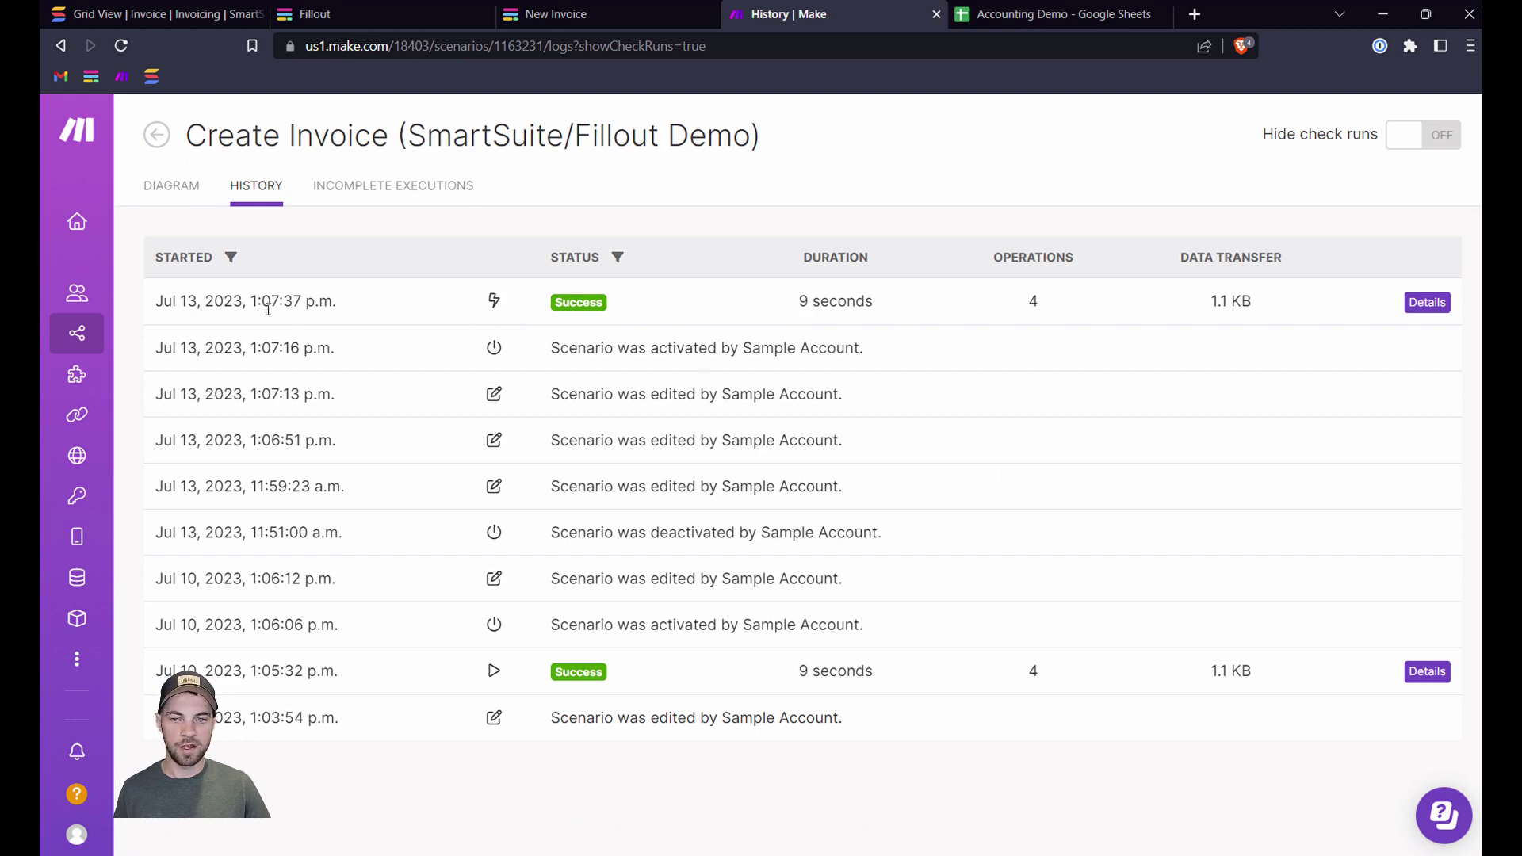
{"action": "left_click_drag", "start_coordinate": [156, 301], "coordinate": [423, 310]}
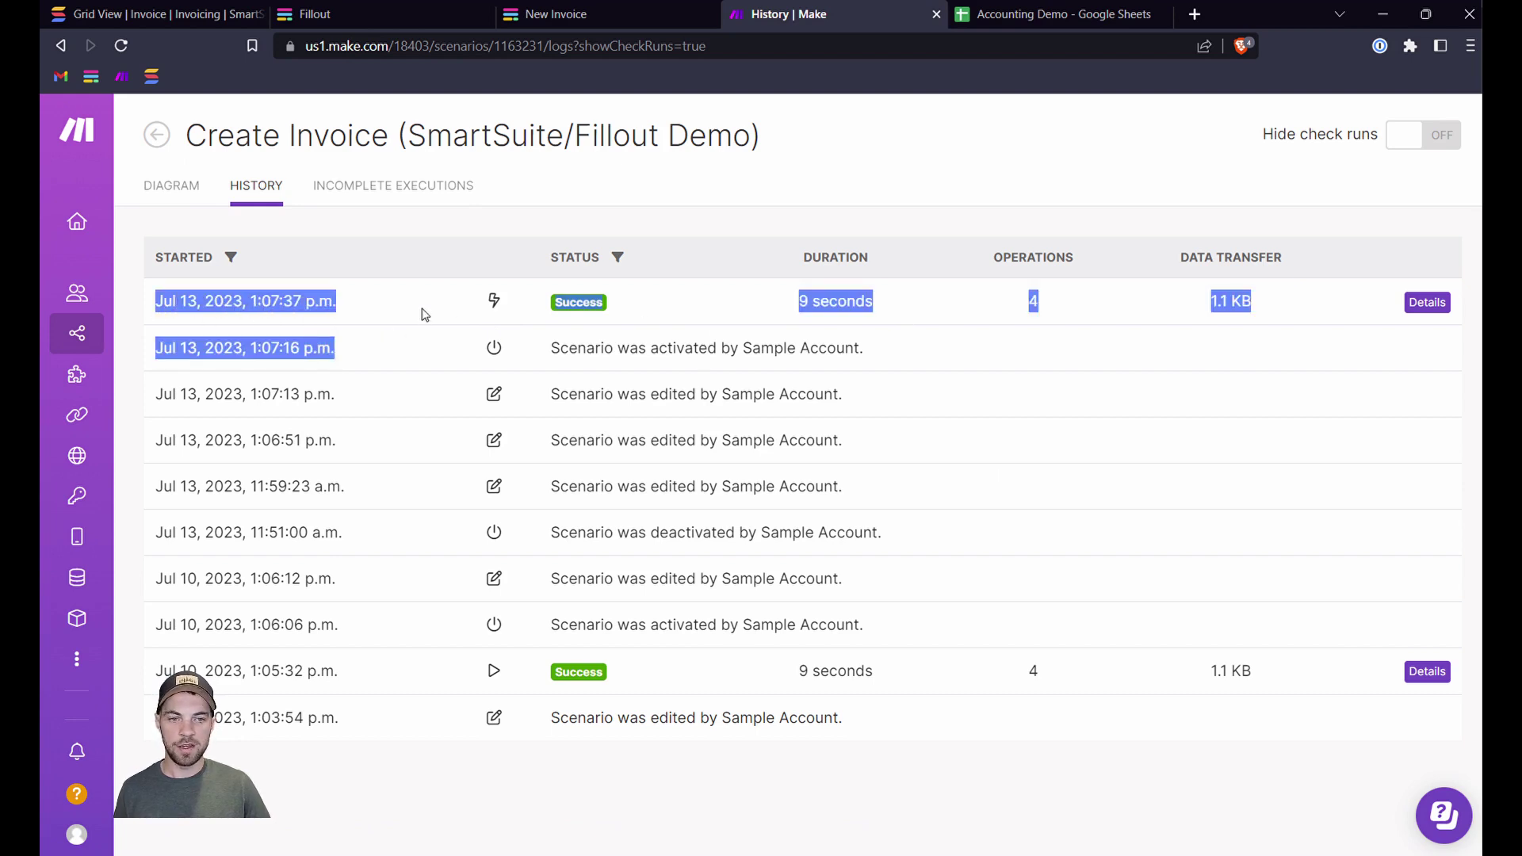
{"action": "left_click", "coordinate": [423, 311]}
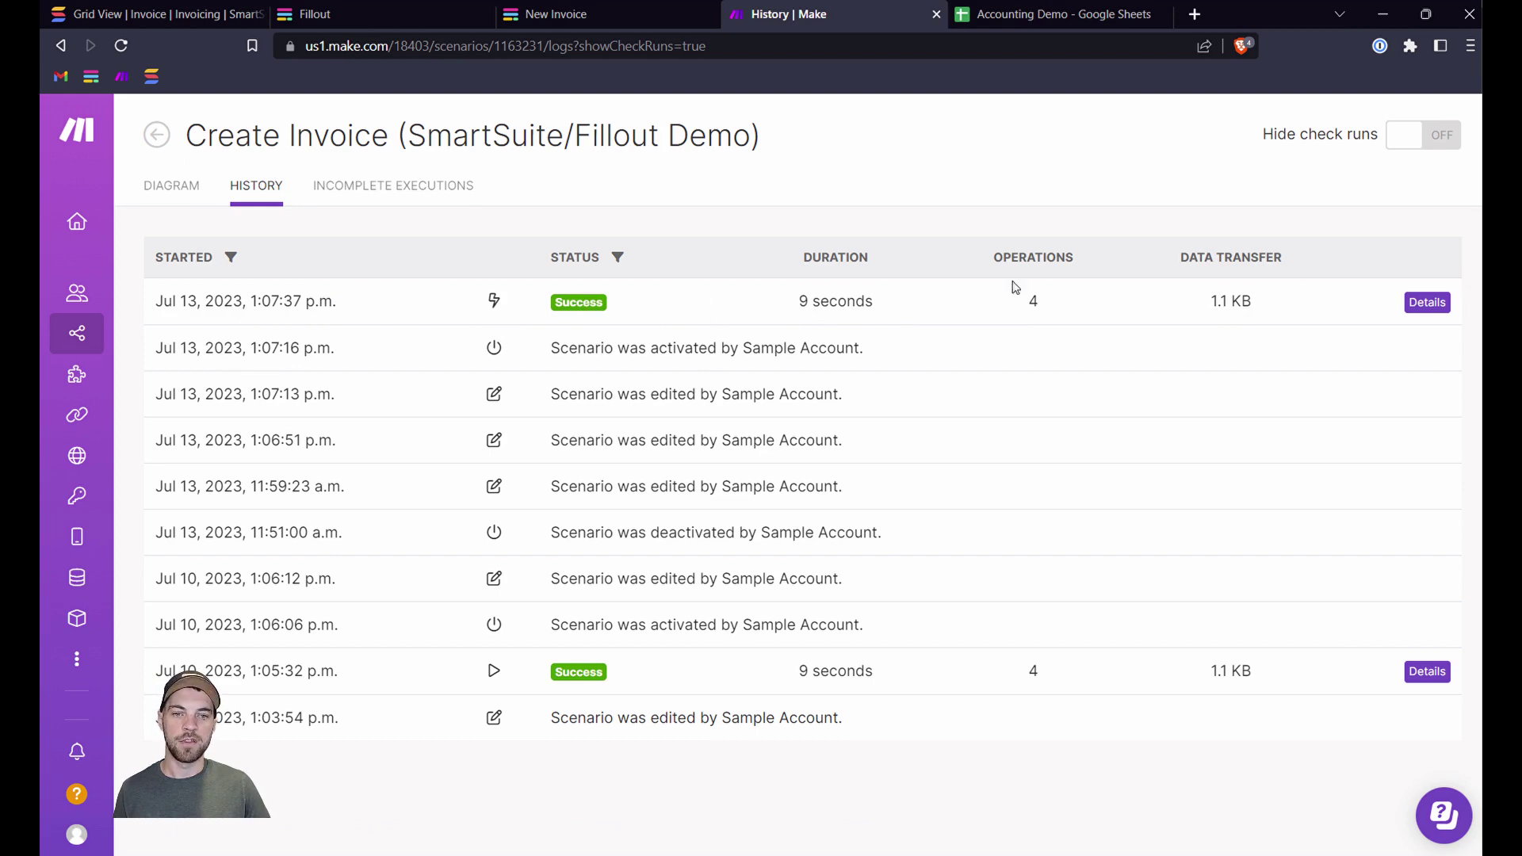
{"action": "left_click_drag", "start_coordinate": [1021, 305], "coordinate": [1159, 305]}
{"action": "left_click", "coordinate": [1159, 304]}
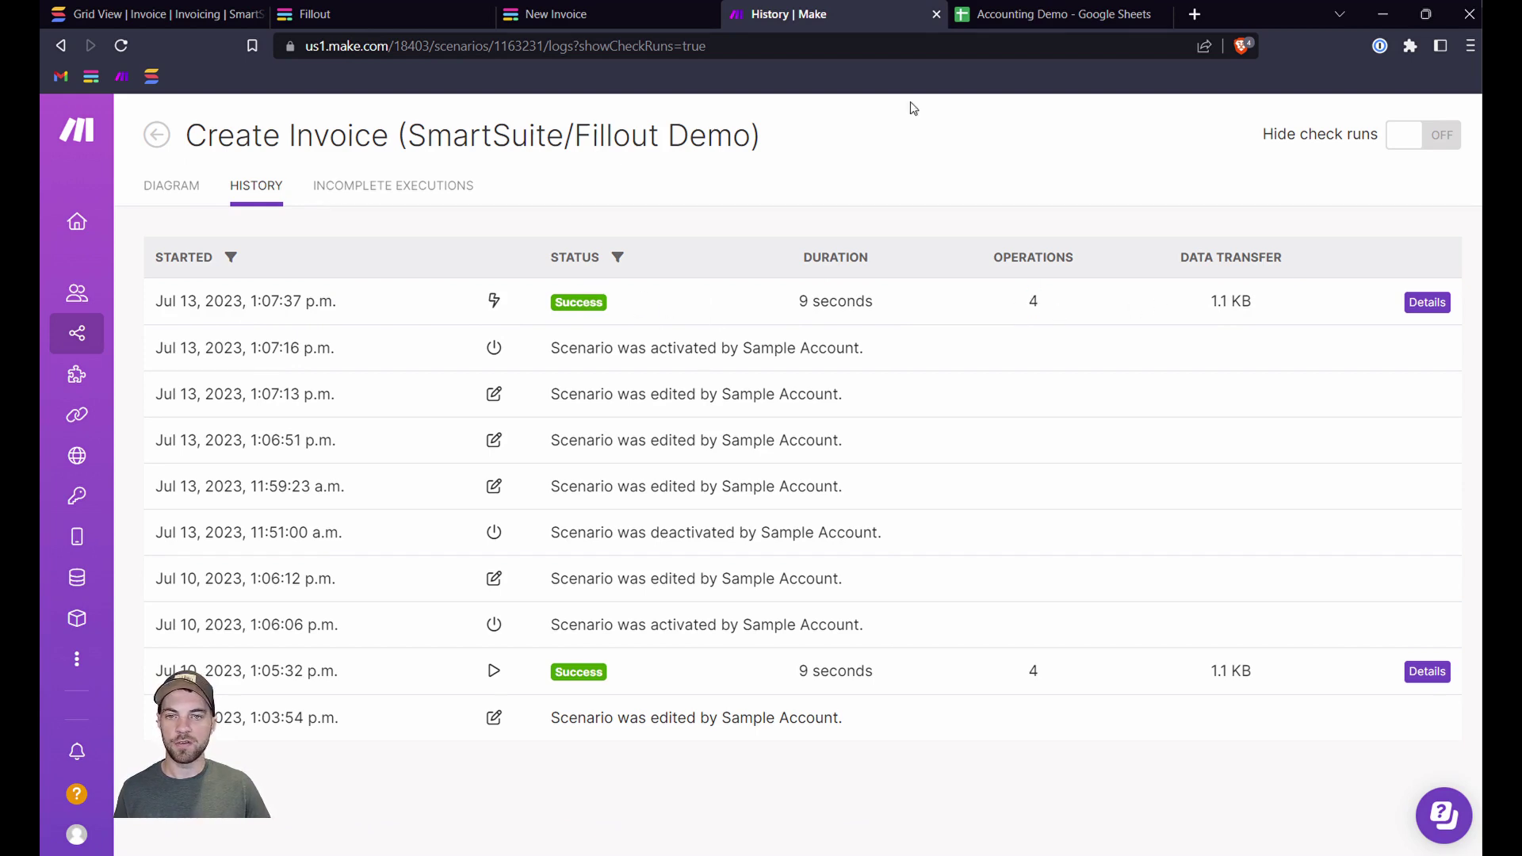
{"action": "left_click", "coordinate": [1048, 20]}
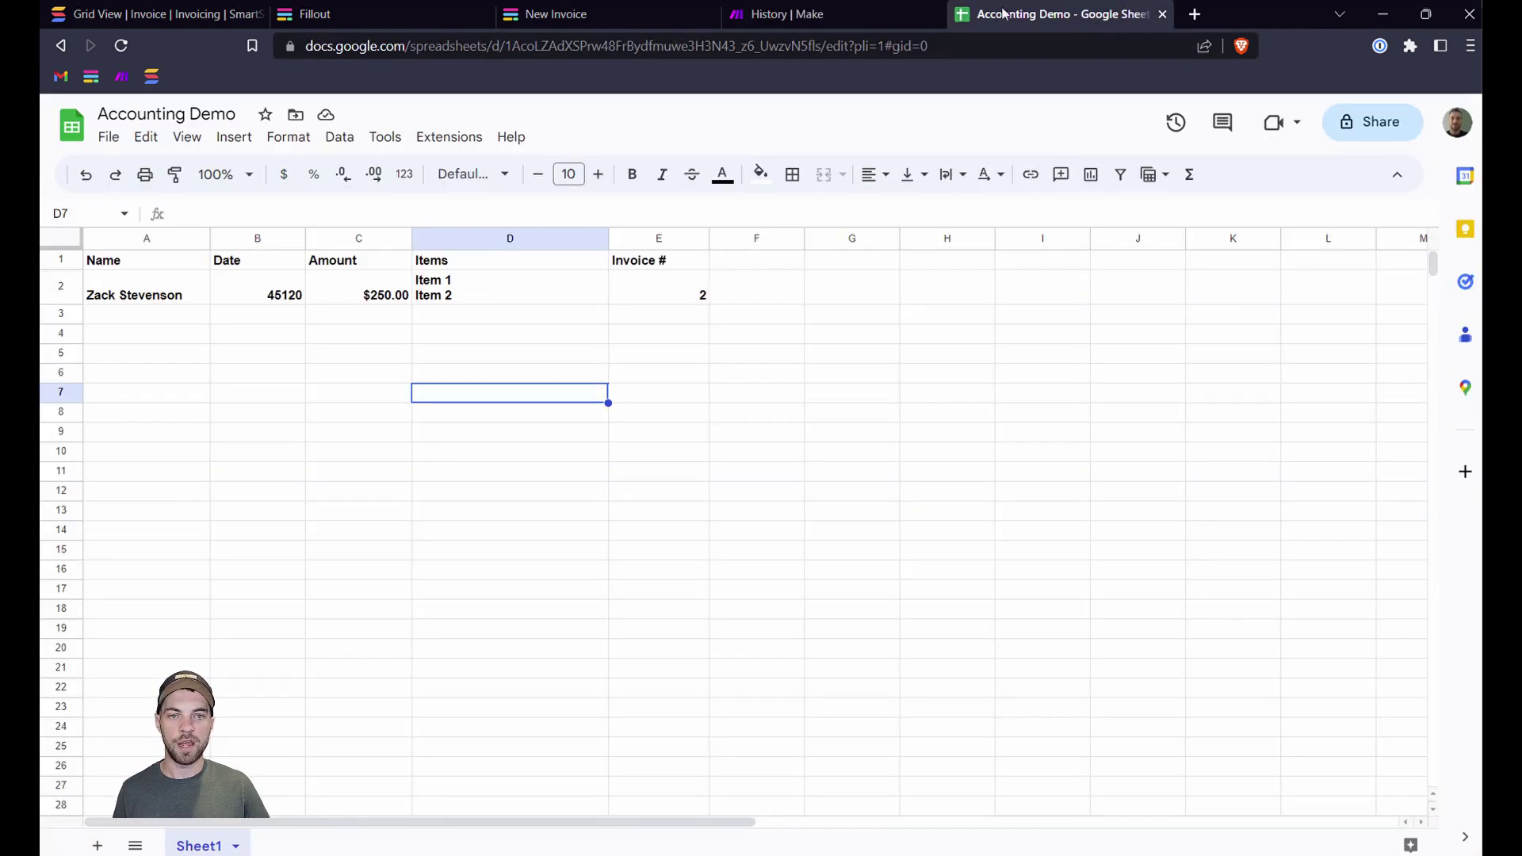
Inspect the new row and select Date column B so 45120 displays as 7/13/2023.
{"action": "left_click", "coordinate": [285, 317]}
{"action": "left_click", "coordinate": [173, 292]}
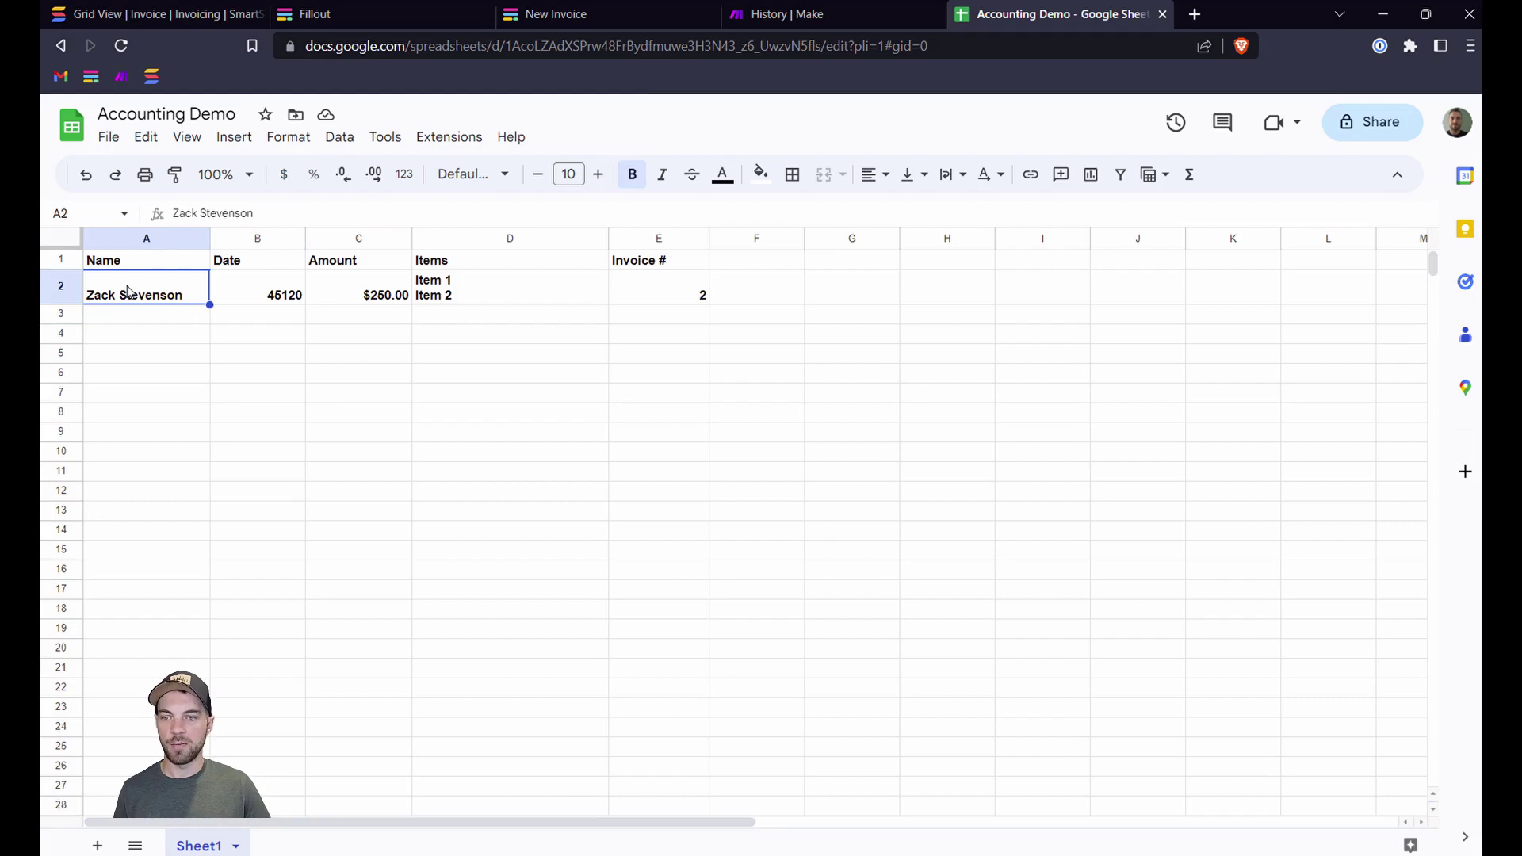
{"action": "left_click", "coordinate": [260, 291]}
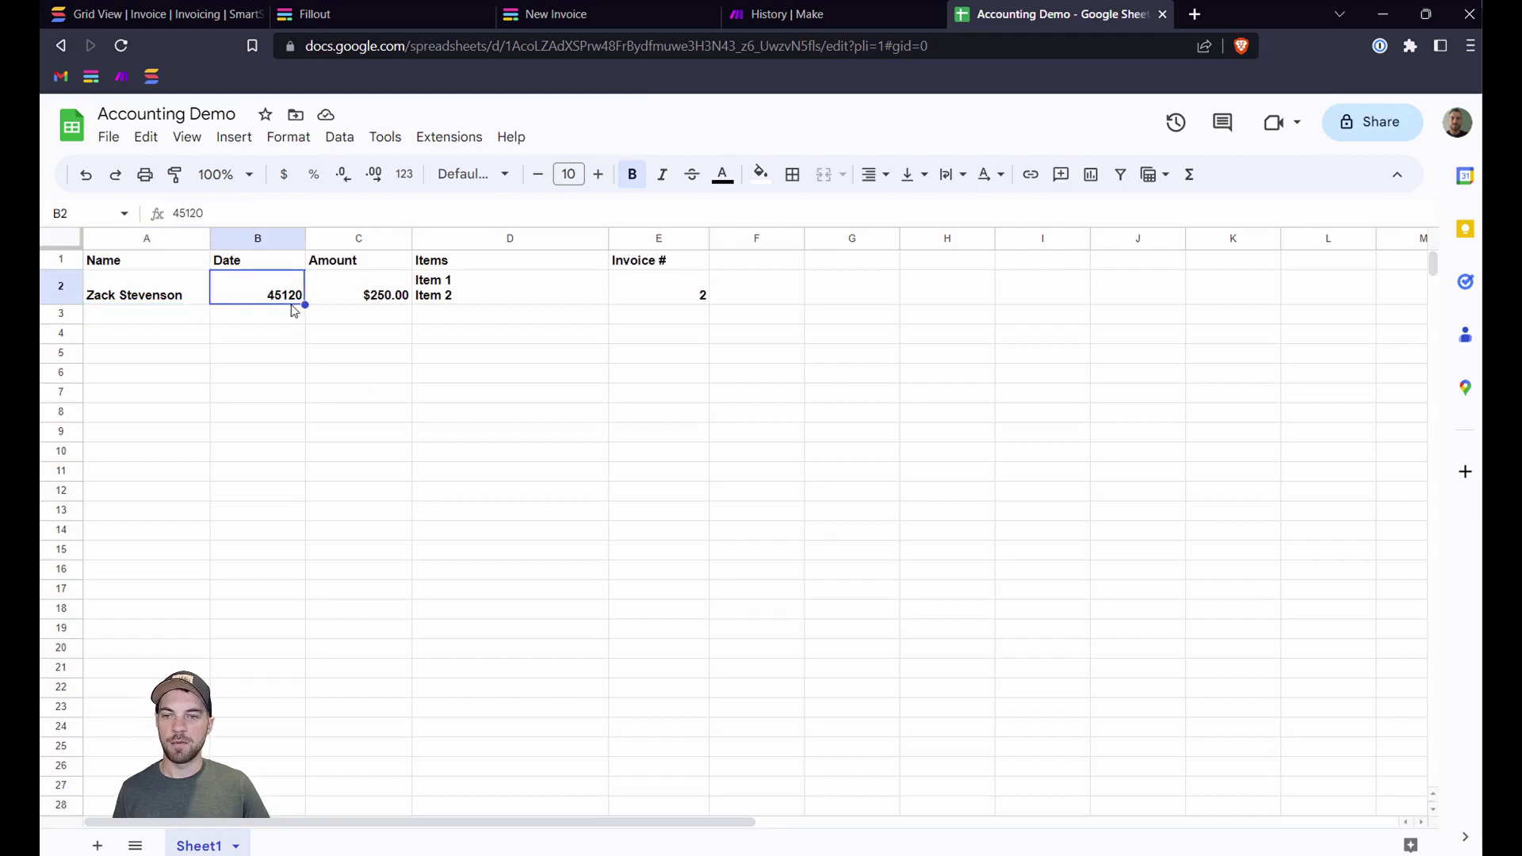
{"action": "left_click", "coordinate": [262, 240]}
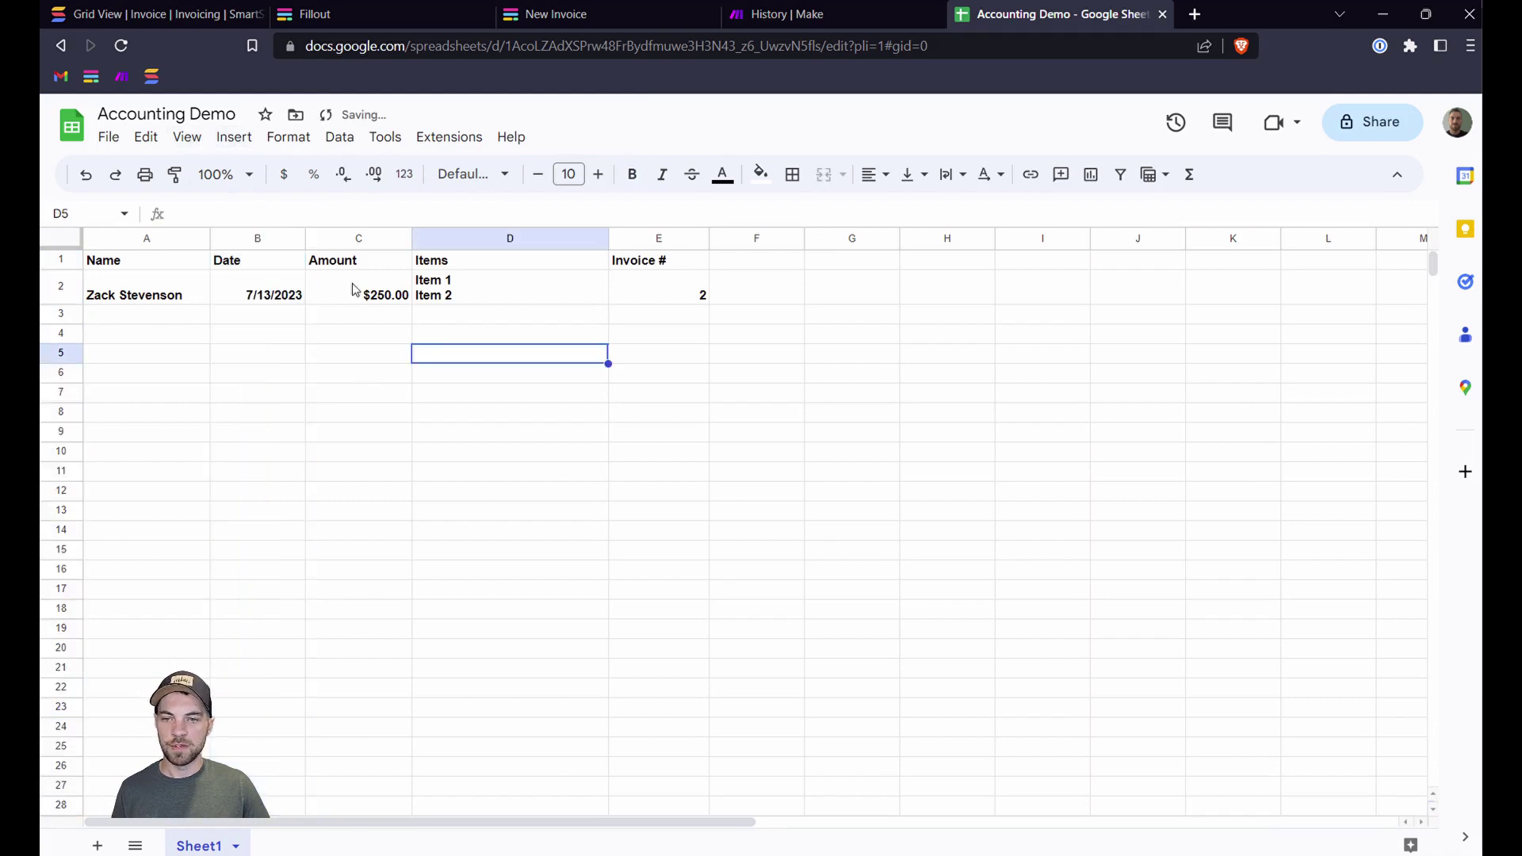
Check the Amount, Items and Invoice # entries and widen column E.
{"action": "left_click", "coordinate": [353, 290]}
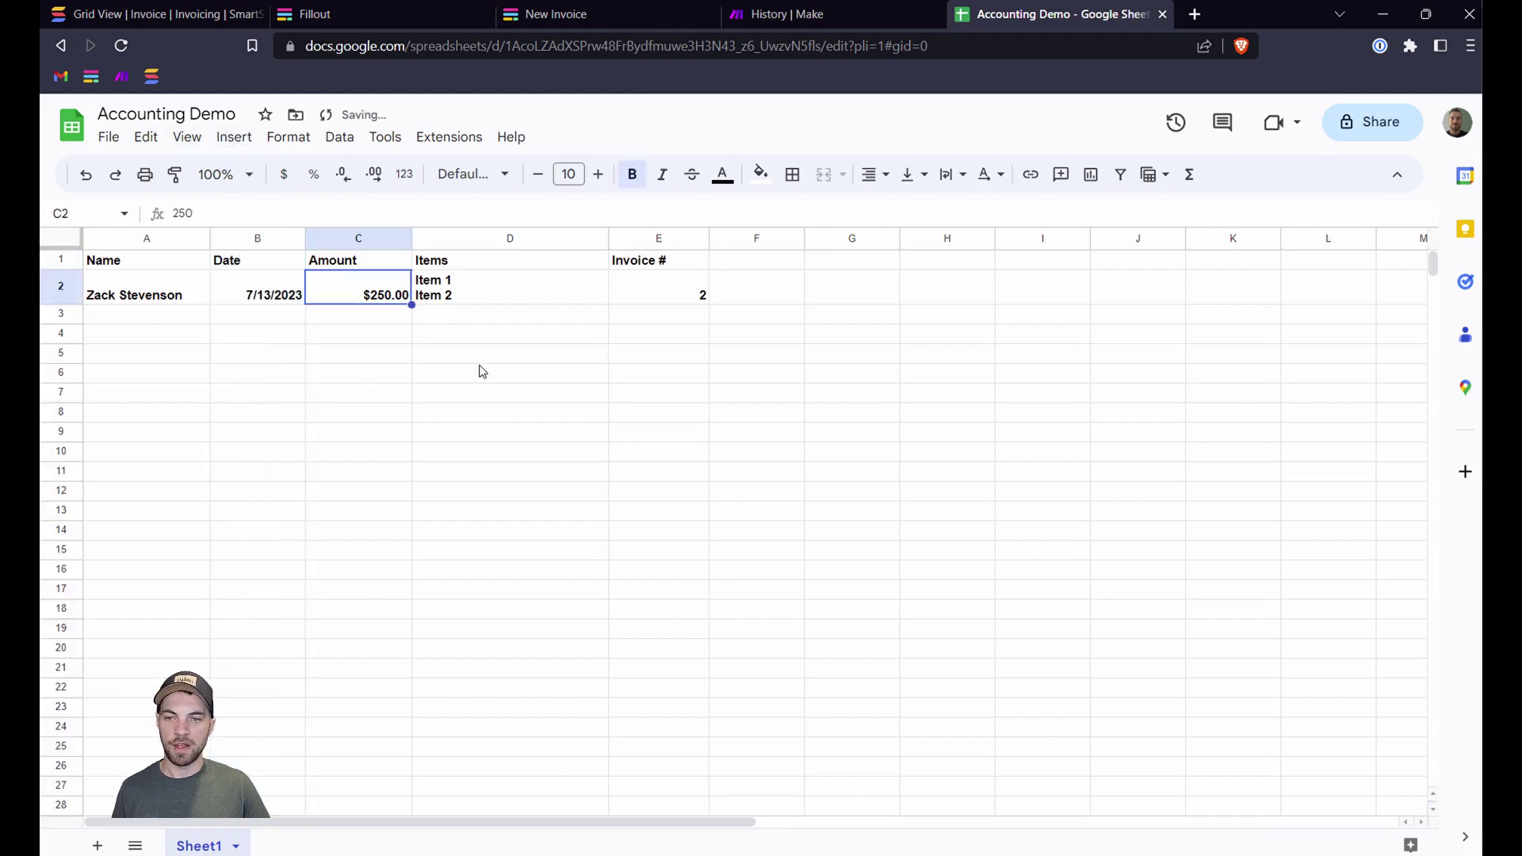
{"action": "left_click", "coordinate": [486, 290]}
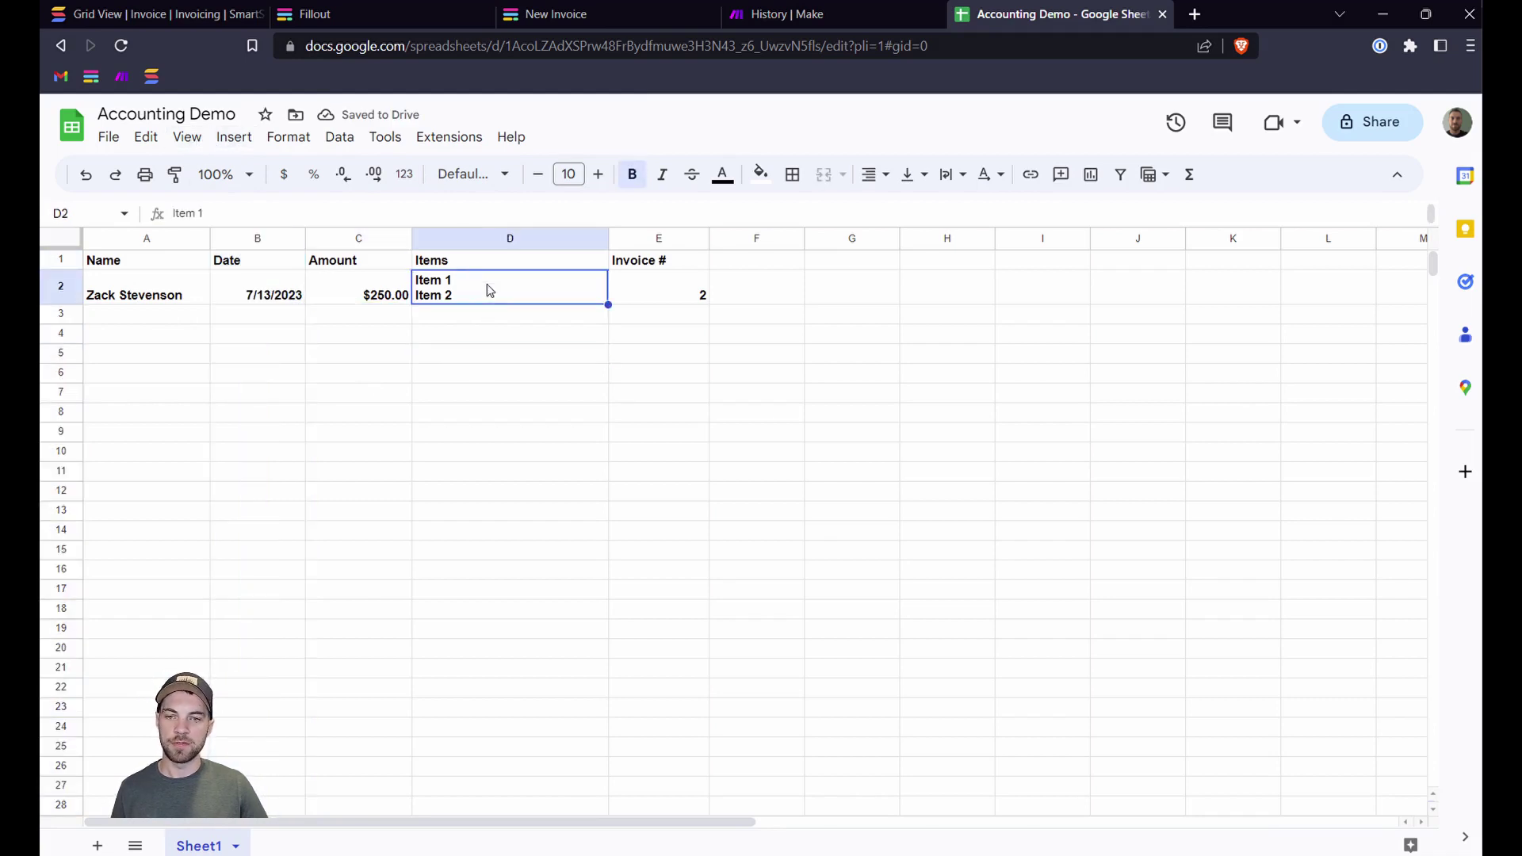
{"action": "left_click", "coordinate": [687, 290]}
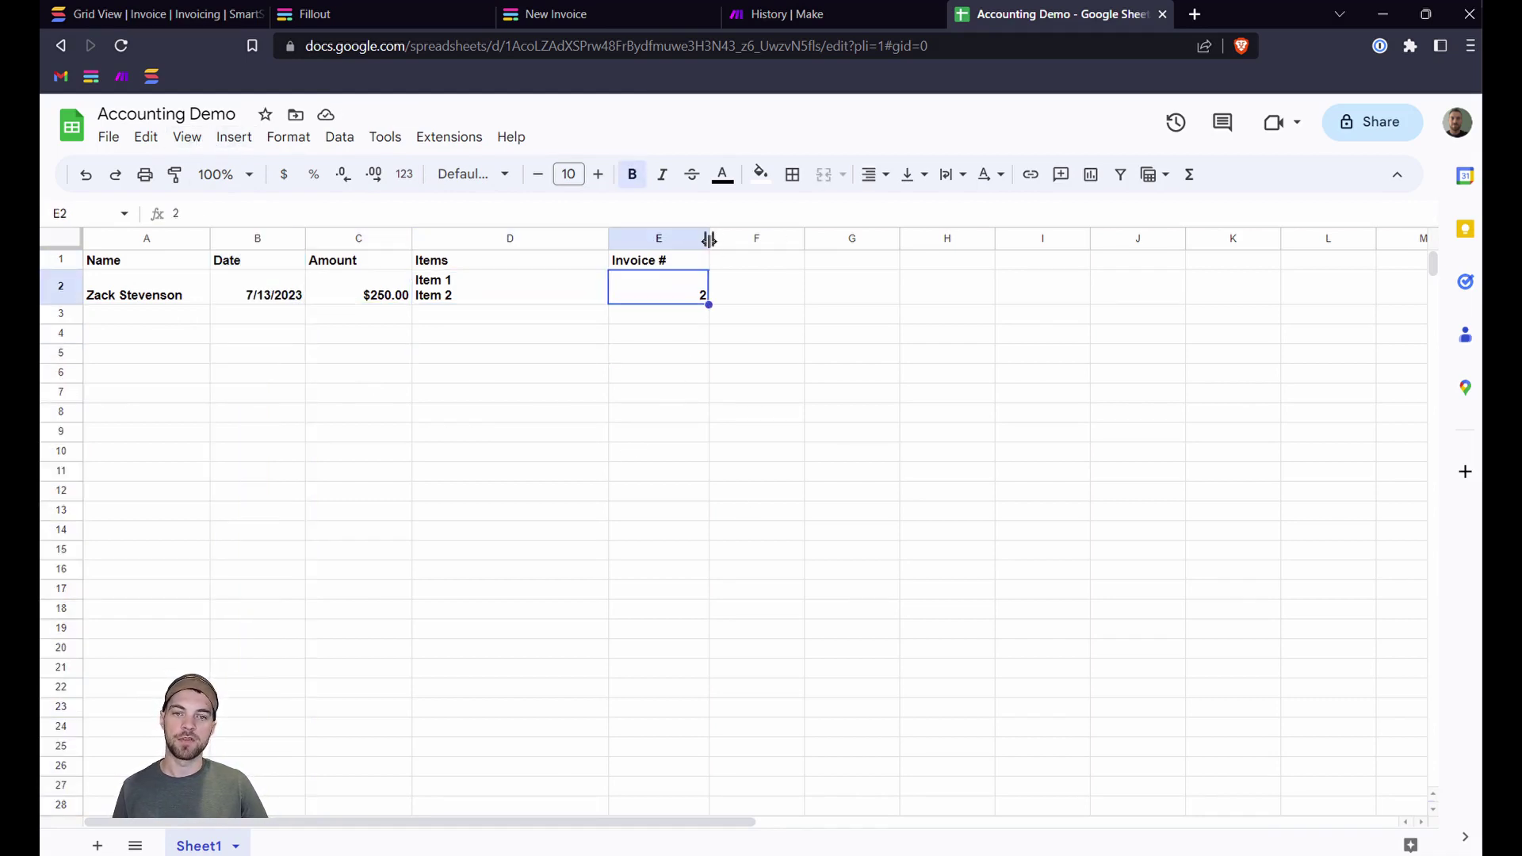
{"action": "left_click_drag", "start_coordinate": [711, 238], "coordinate": [731, 238]}
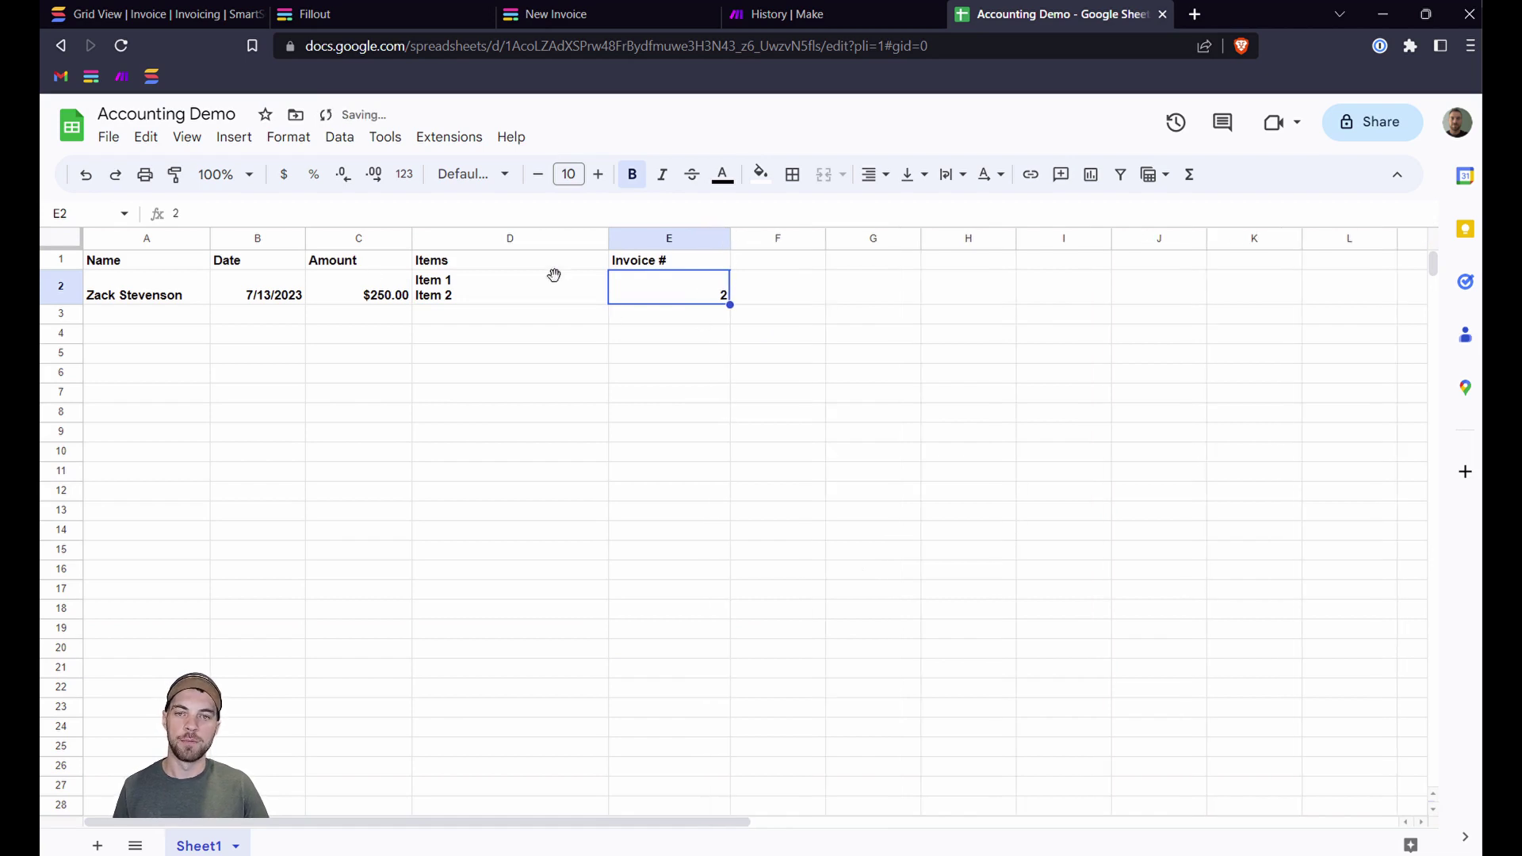
{"action": "left_click", "coordinate": [542, 314]}
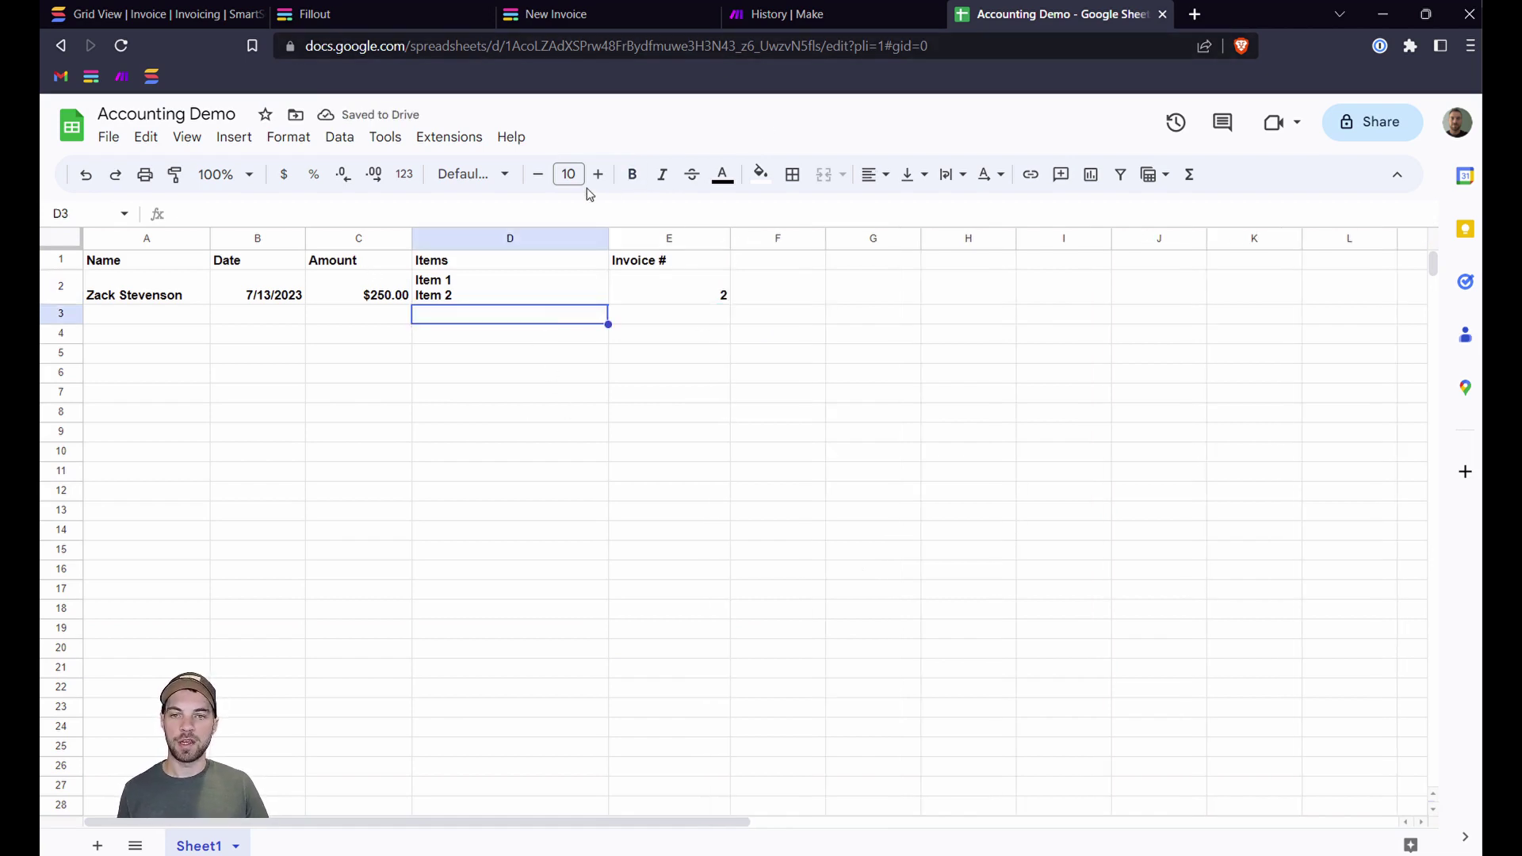